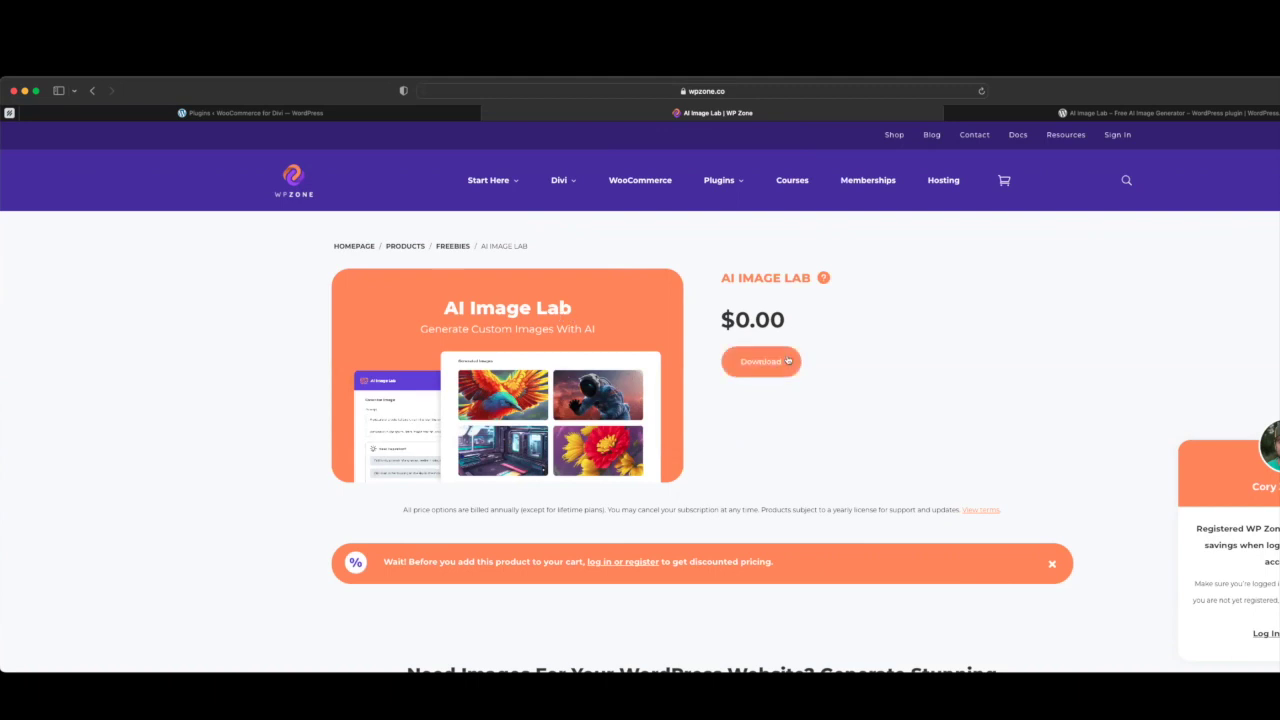
# View the AI Image Lab plugin's page on WordPress.org from its top banner.
pyautogui.click(997, 116)
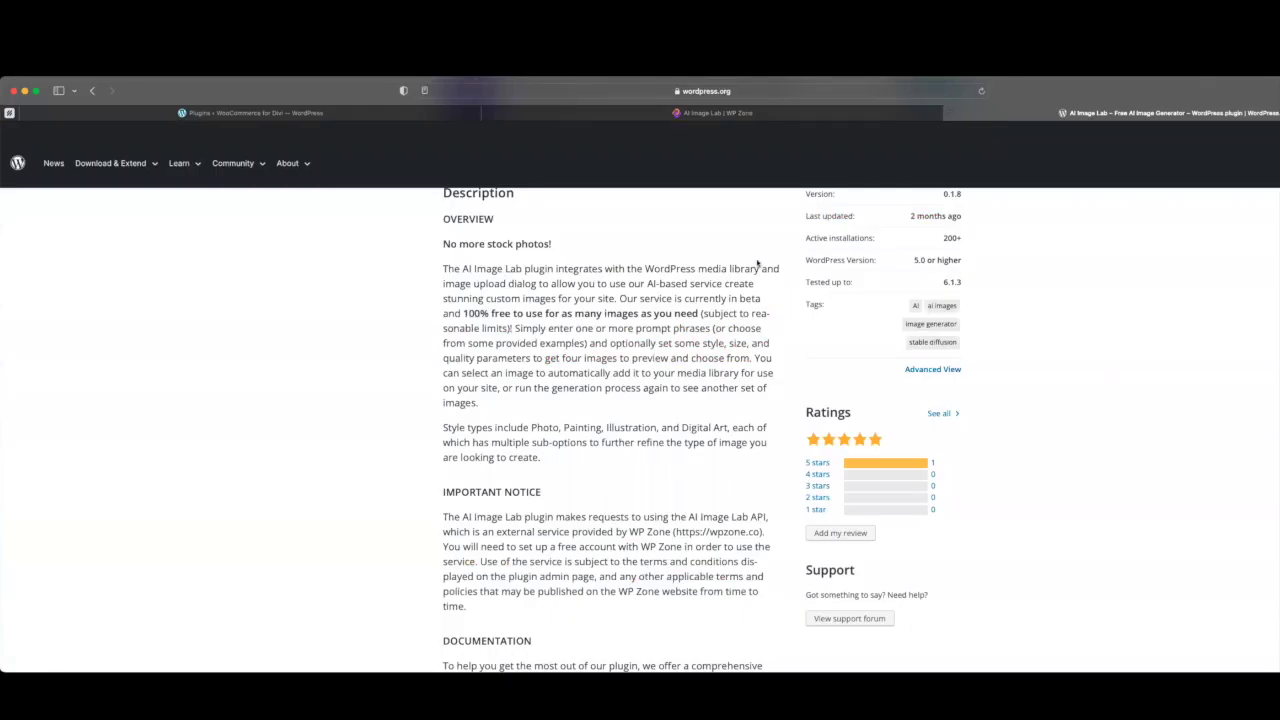
pyautogui.scroll(5, 759, 266)
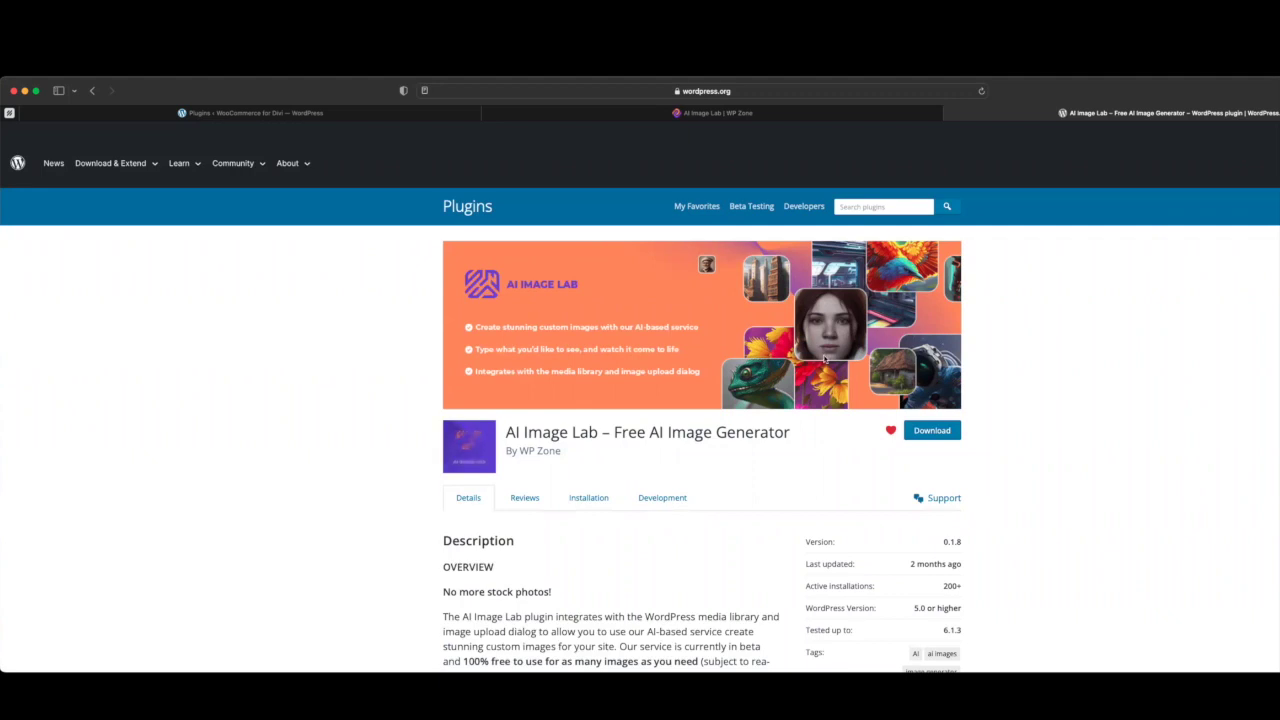
# Search for "ai image lab" among the plugins that can be added to the WooCommerce for Divi site.
pyautogui.click(398, 116)
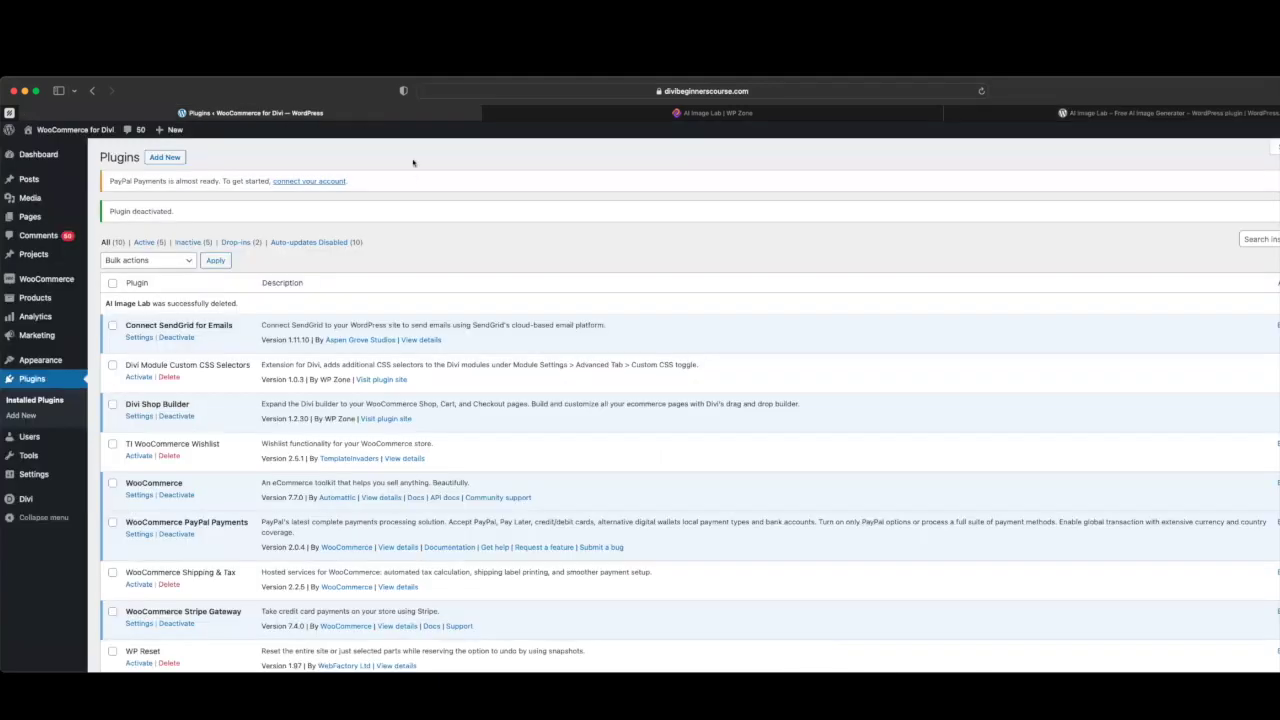
pyautogui.click(162, 159)
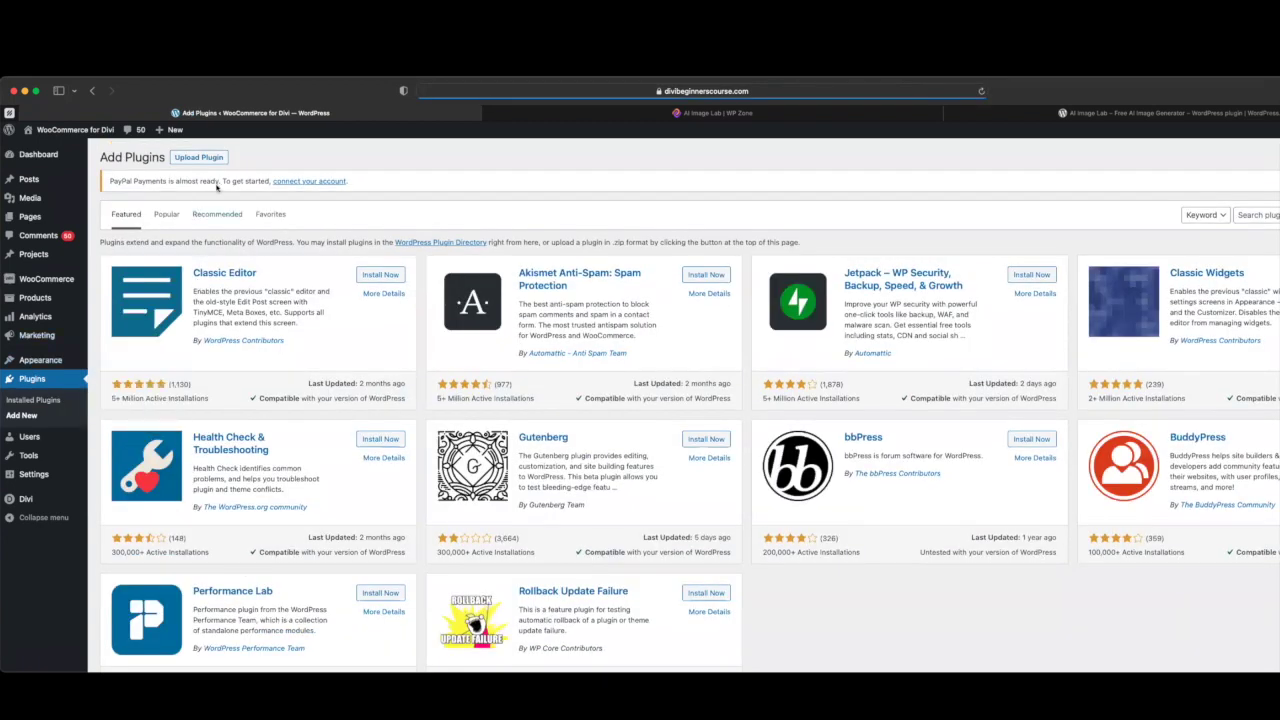
pyautogui.click(1265, 214)
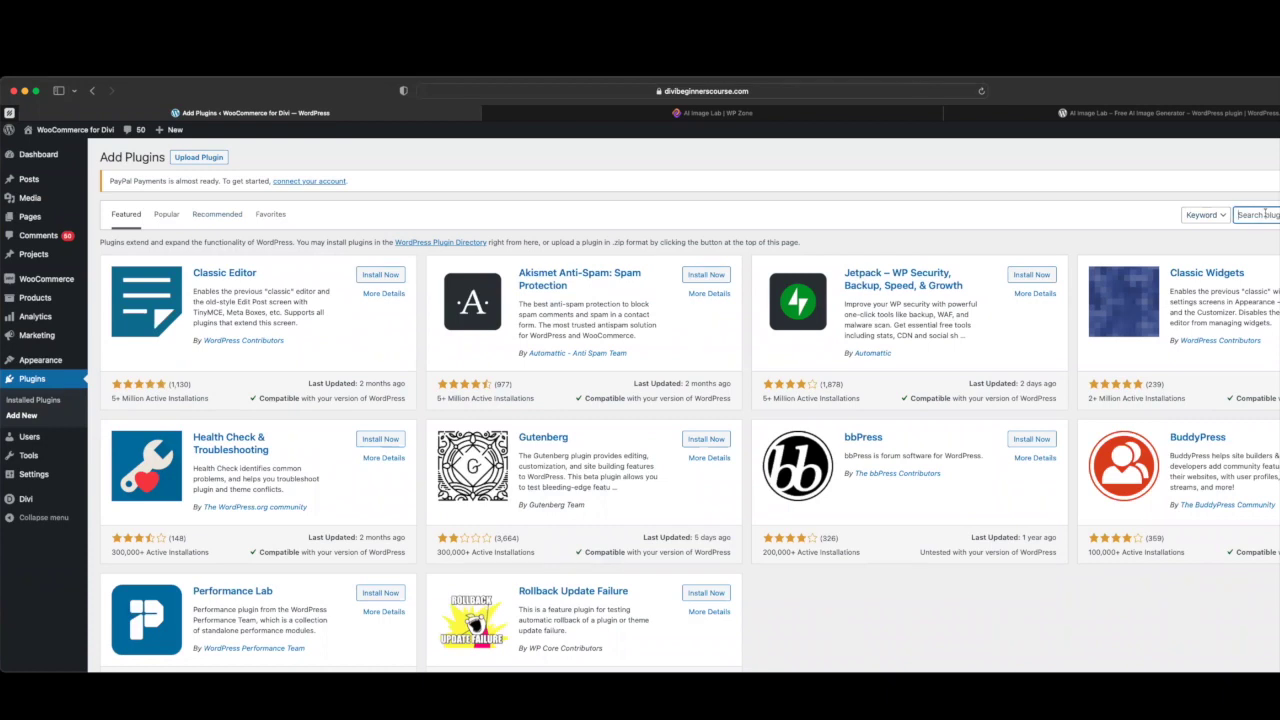
pyautogui.write('ai image lab')
pyautogui.press('Return')
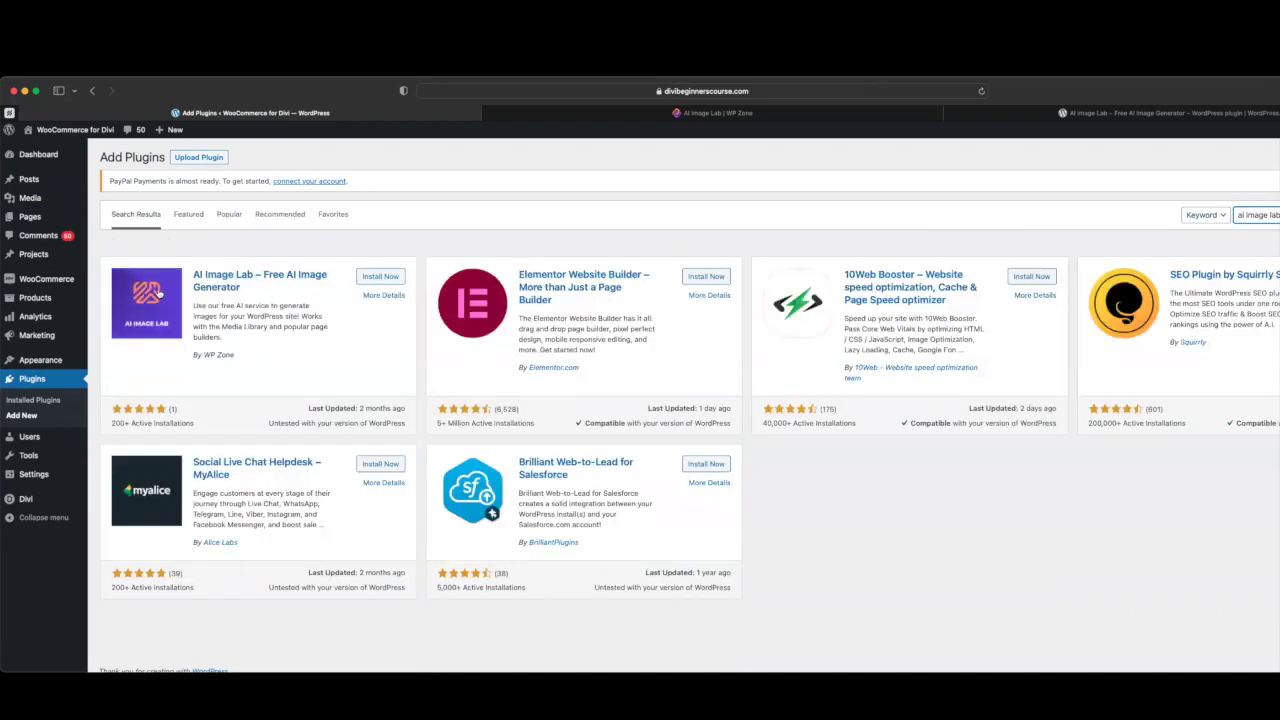
# Install and activate the AI Image Lab – Free AI Image Generator plugin and open its settings page.
pyautogui.click(380, 277)
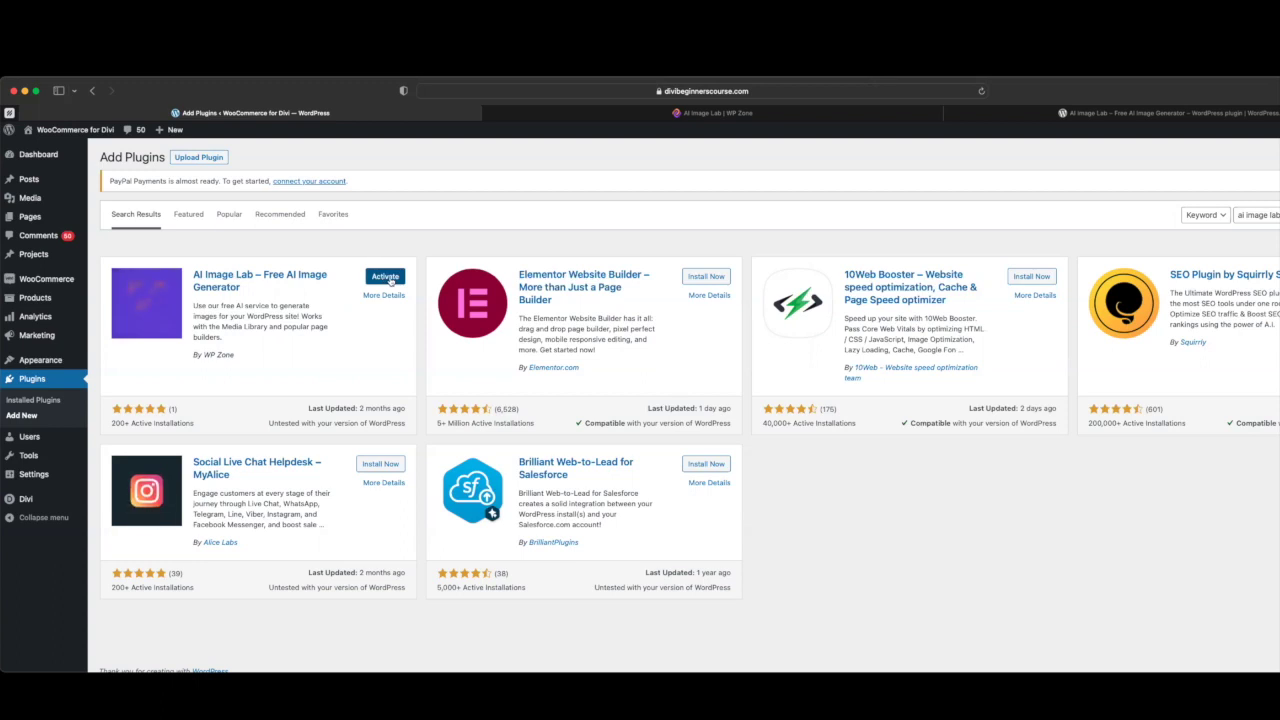
pyautogui.click(389, 279)
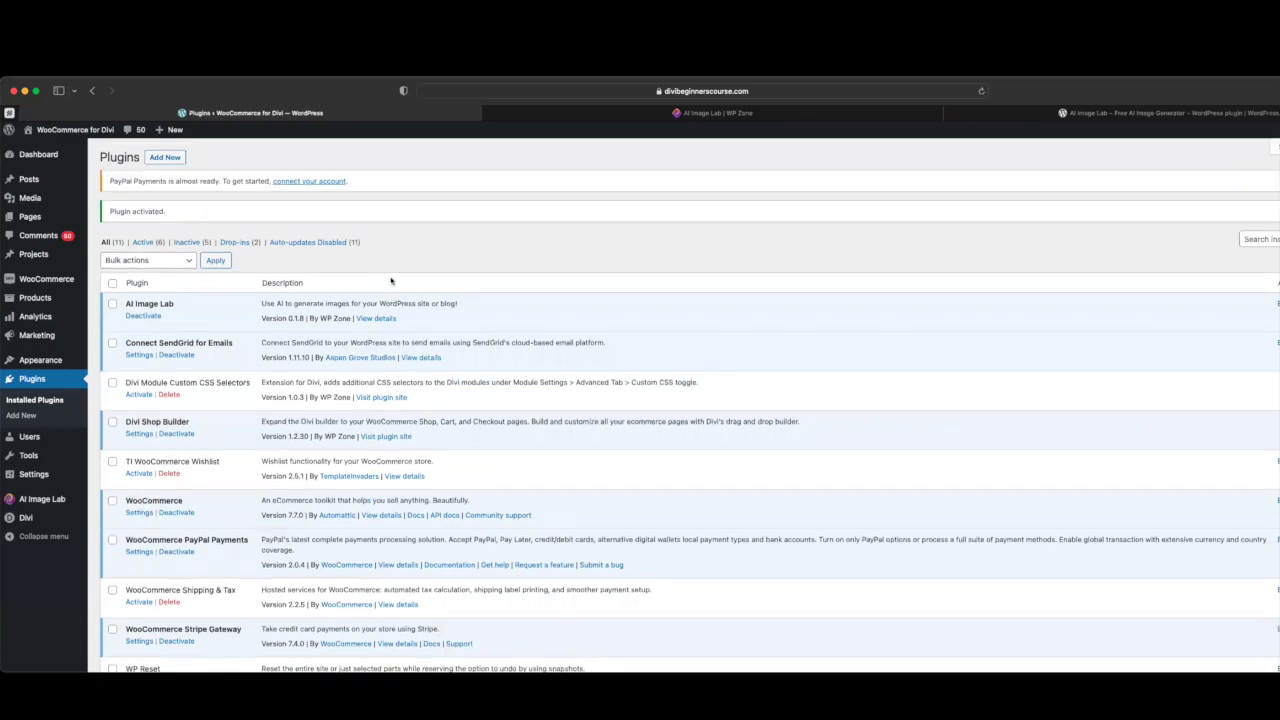
pyautogui.click(47, 501)
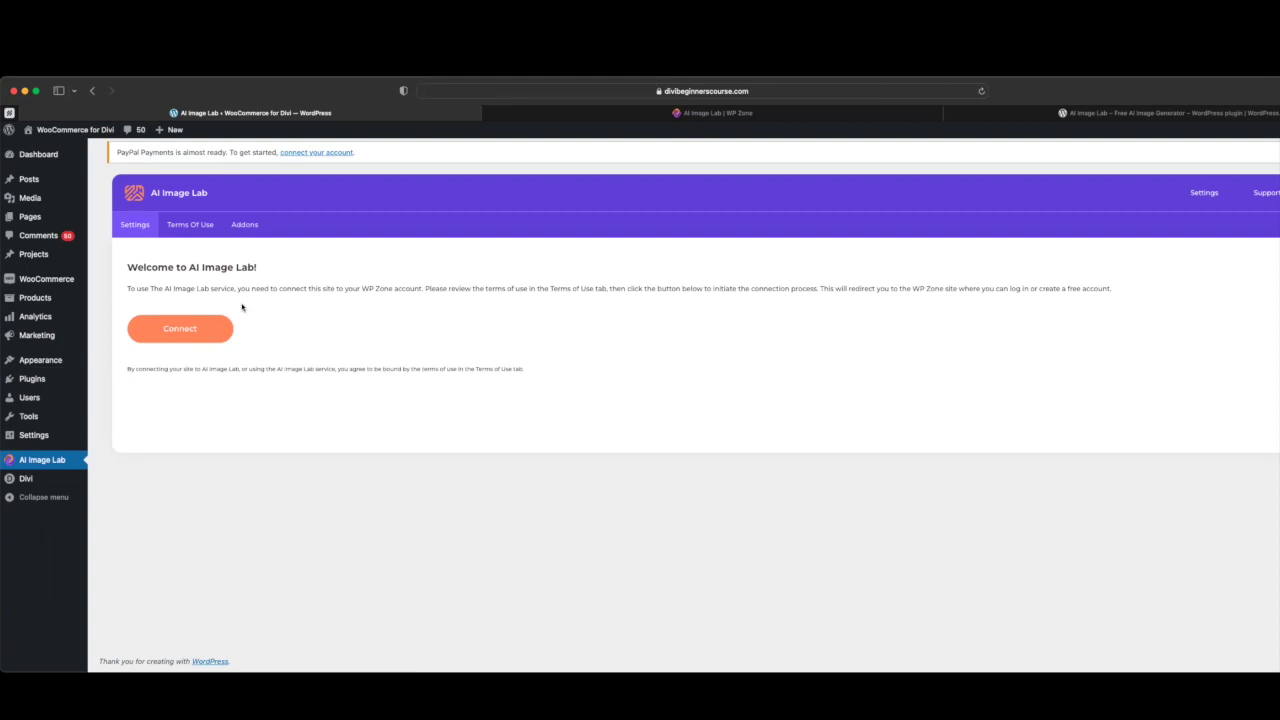
# View the login and registration forms on the WP Zone site, and return to the AI Image Lab settings.
pyautogui.click(558, 115)
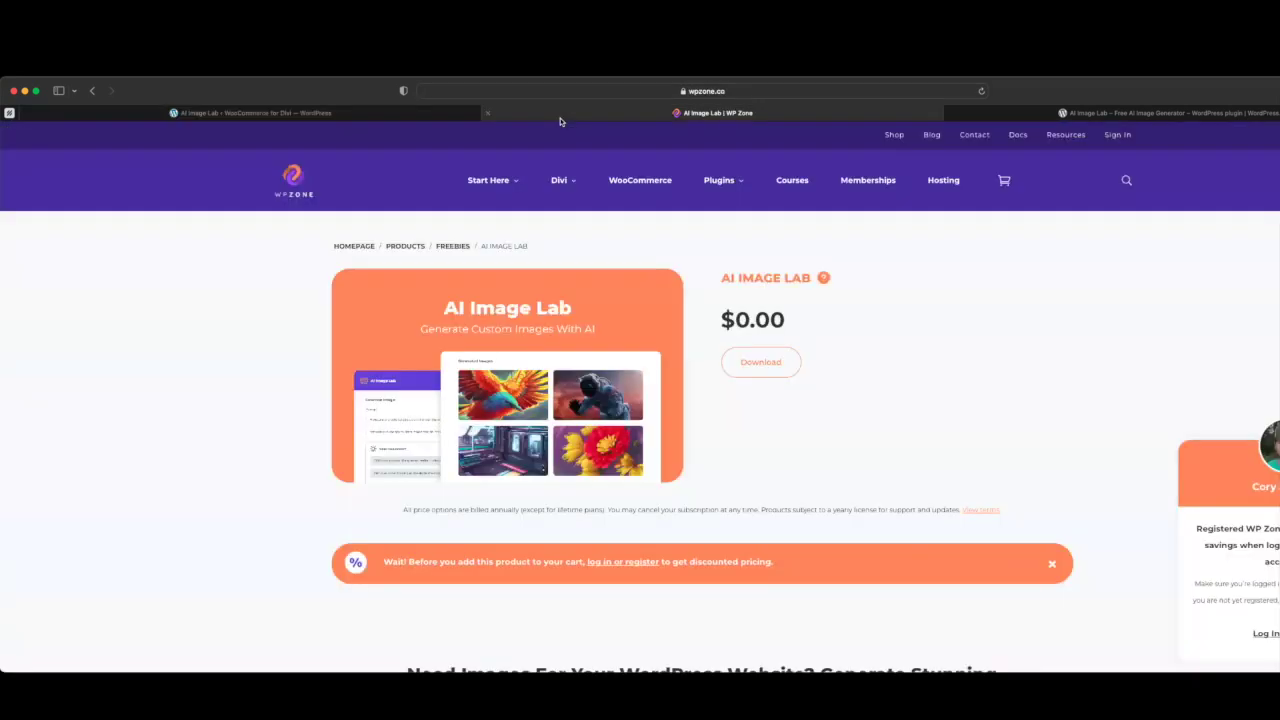
pyautogui.click(1118, 138)
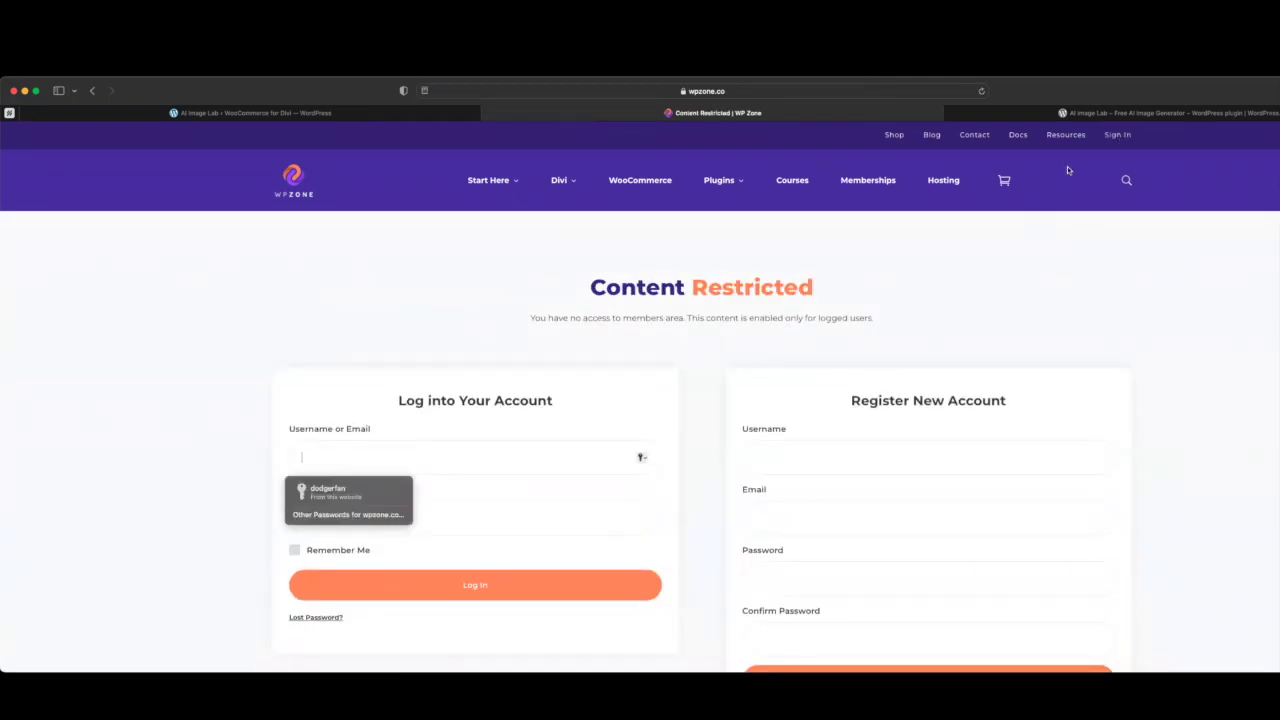
pyautogui.scroll(-2, 1003, 247)
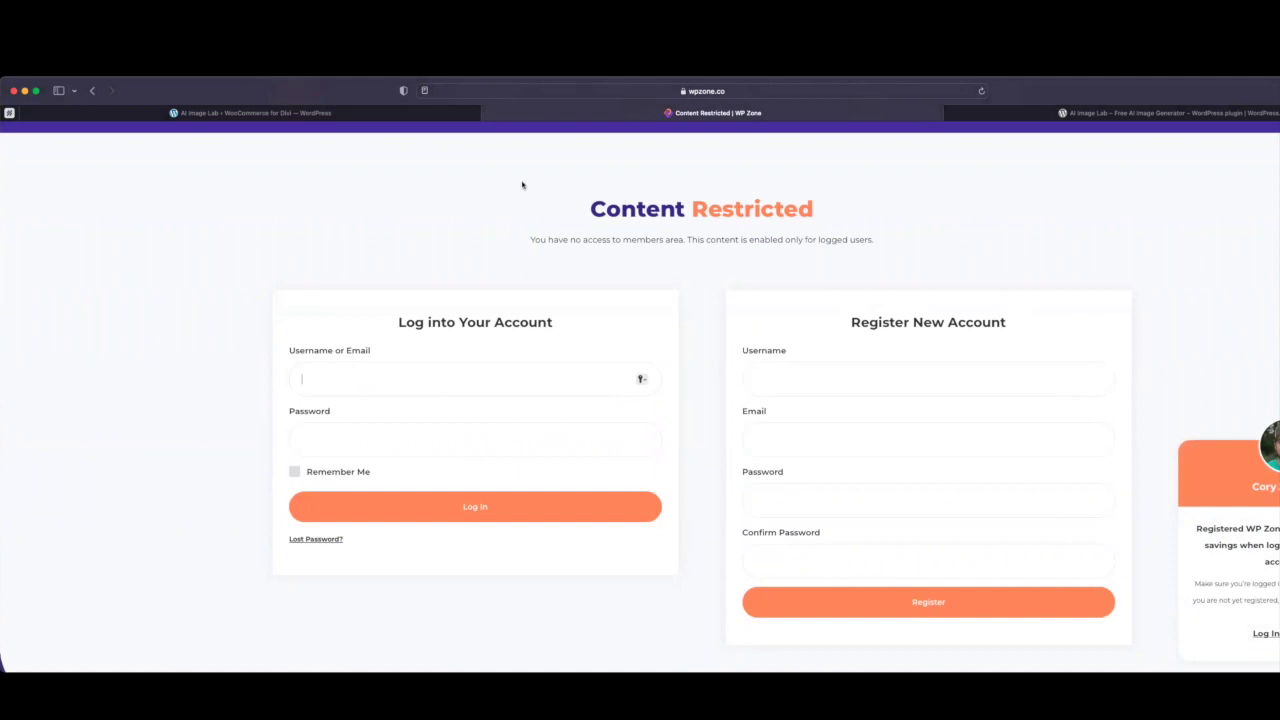
pyautogui.click(342, 113)
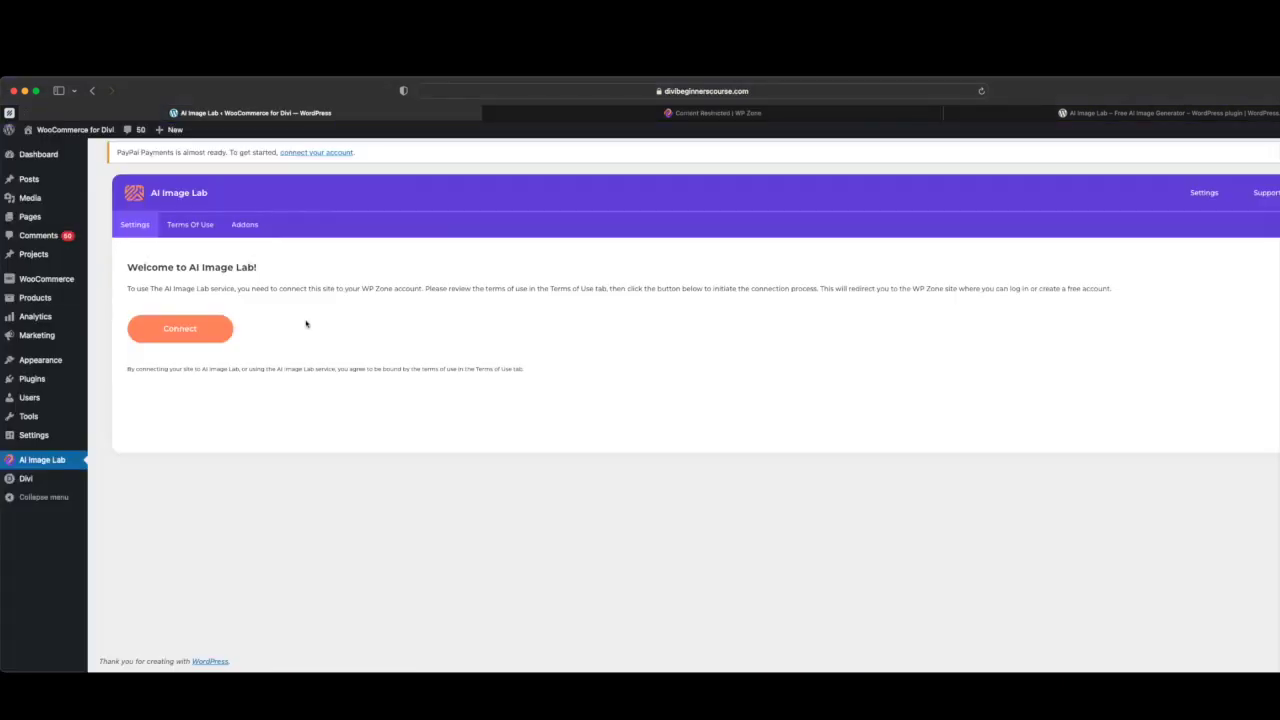
# Connect the site to AI Image Lab by logging in to WP Zone with the saved username and password and approving the connection.
pyautogui.click(190, 331)
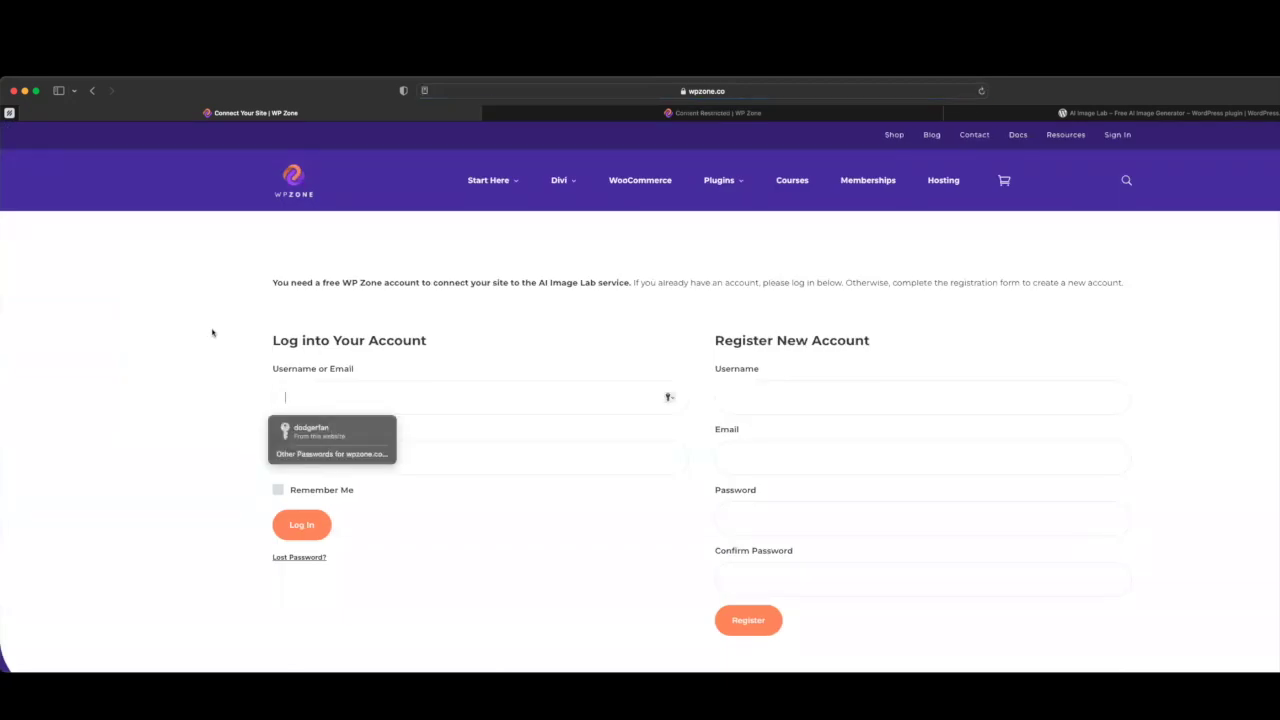
pyautogui.click(315, 454)
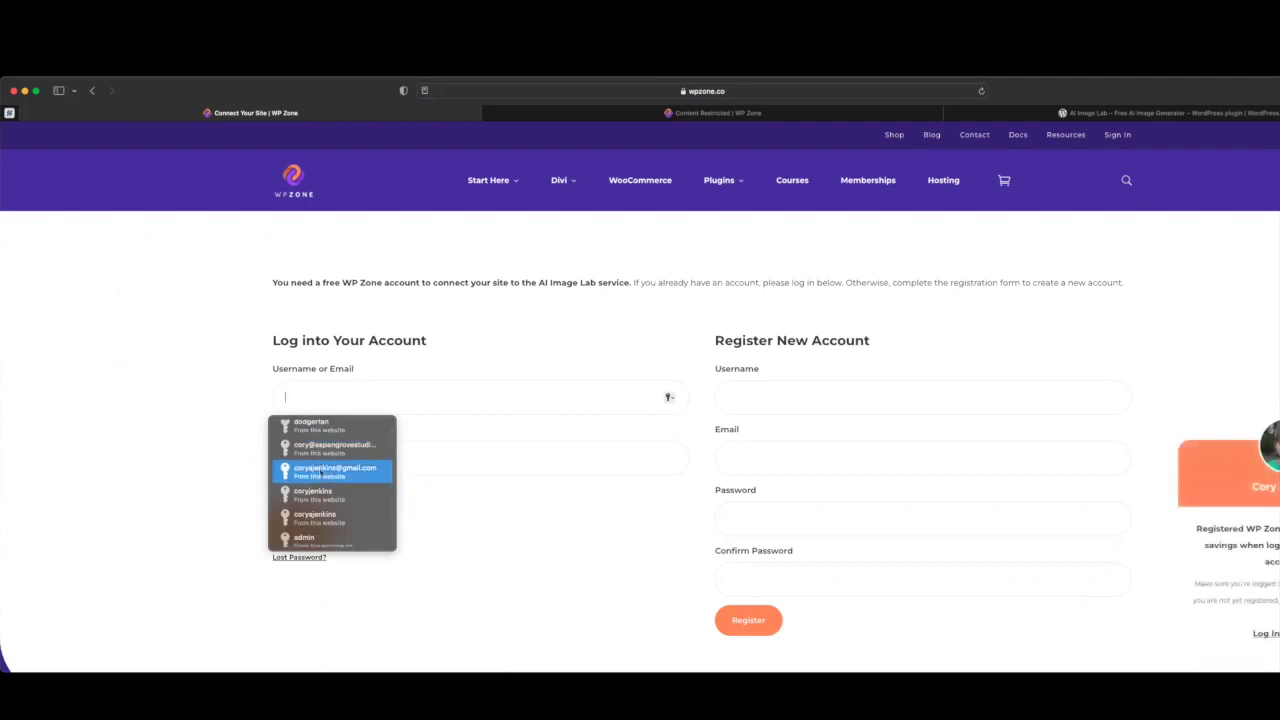
pyautogui.click(315, 515)
pyautogui.click(302, 524)
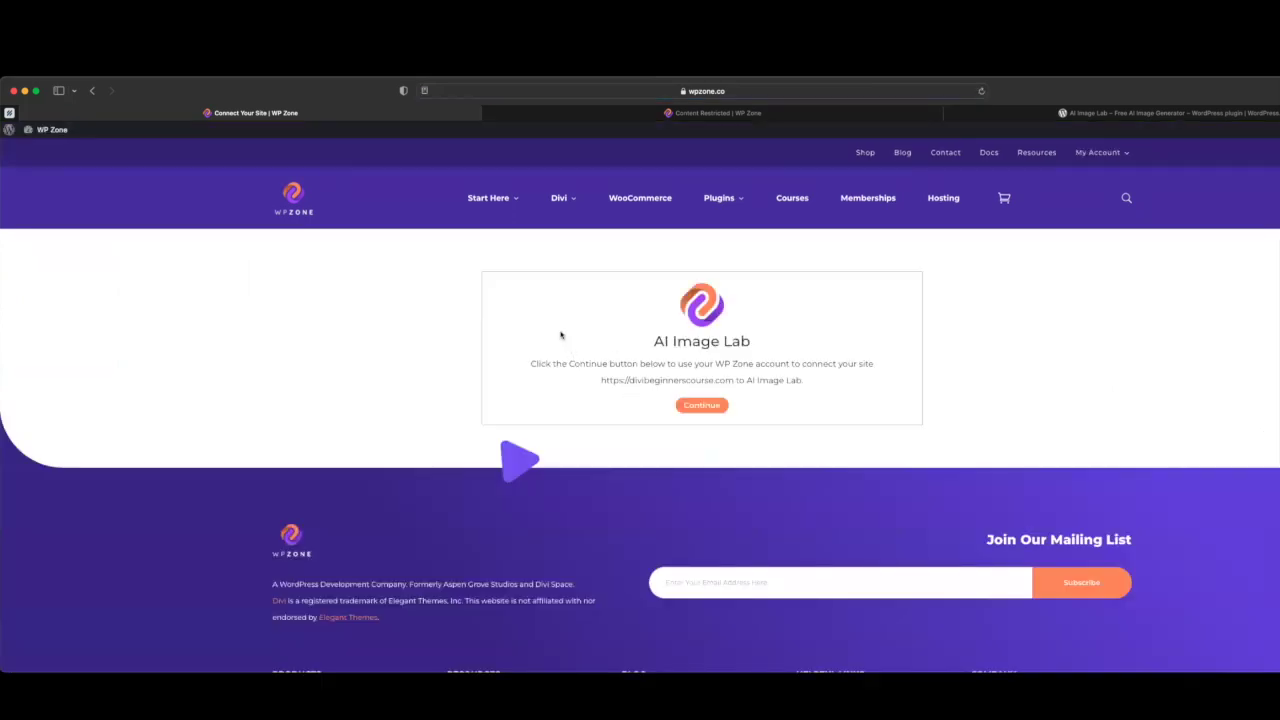
pyautogui.click(702, 406)
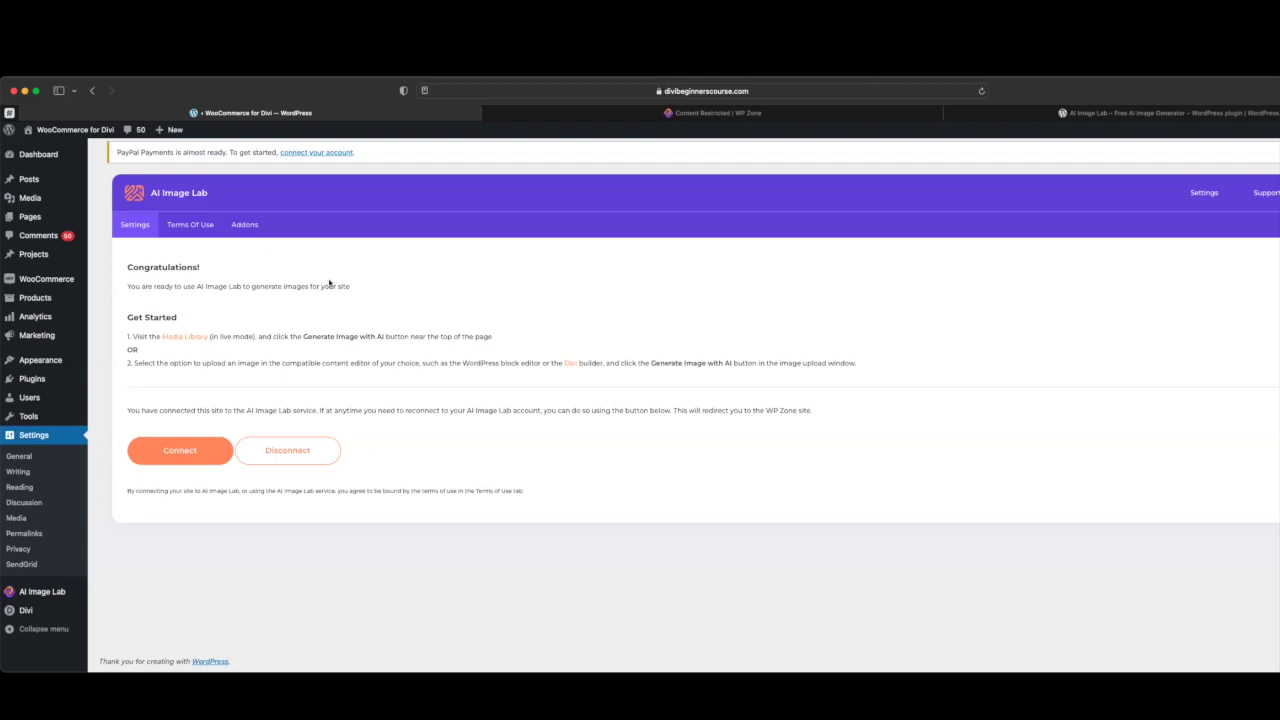
# Open the Media Library and start generating an image with AI.
pyautogui.moveTo(43, 202)
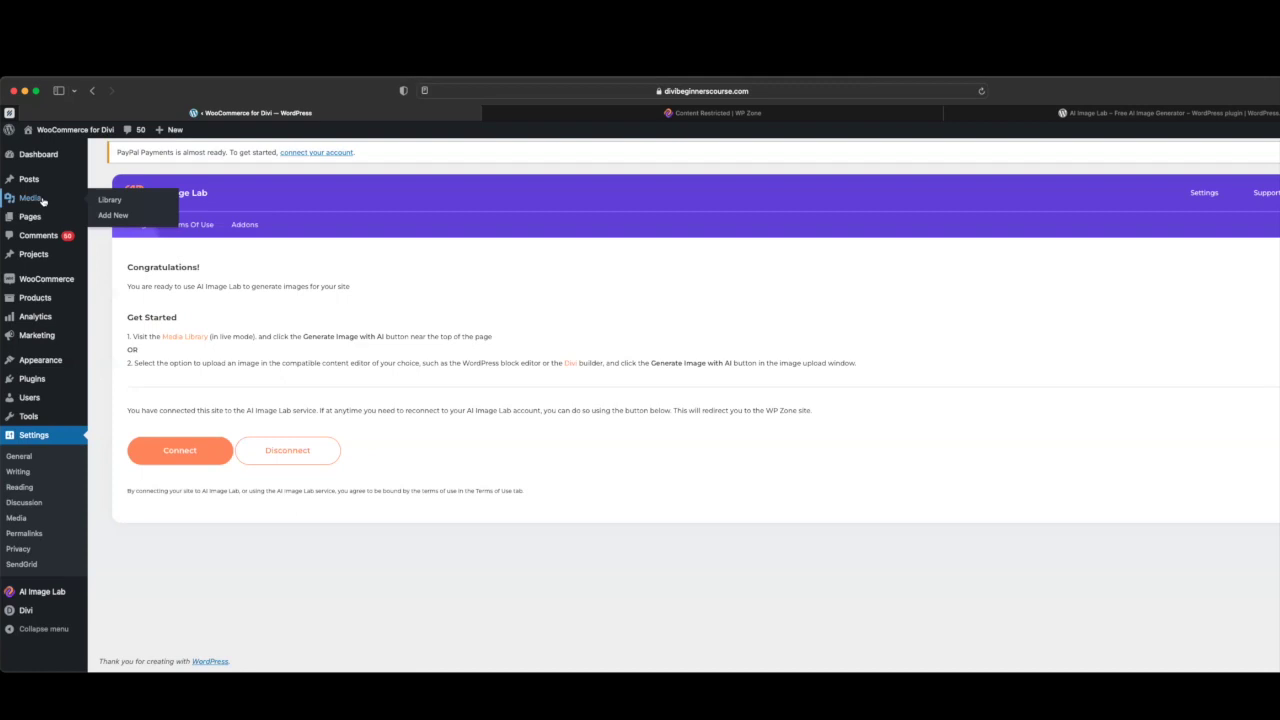
pyautogui.click(108, 202)
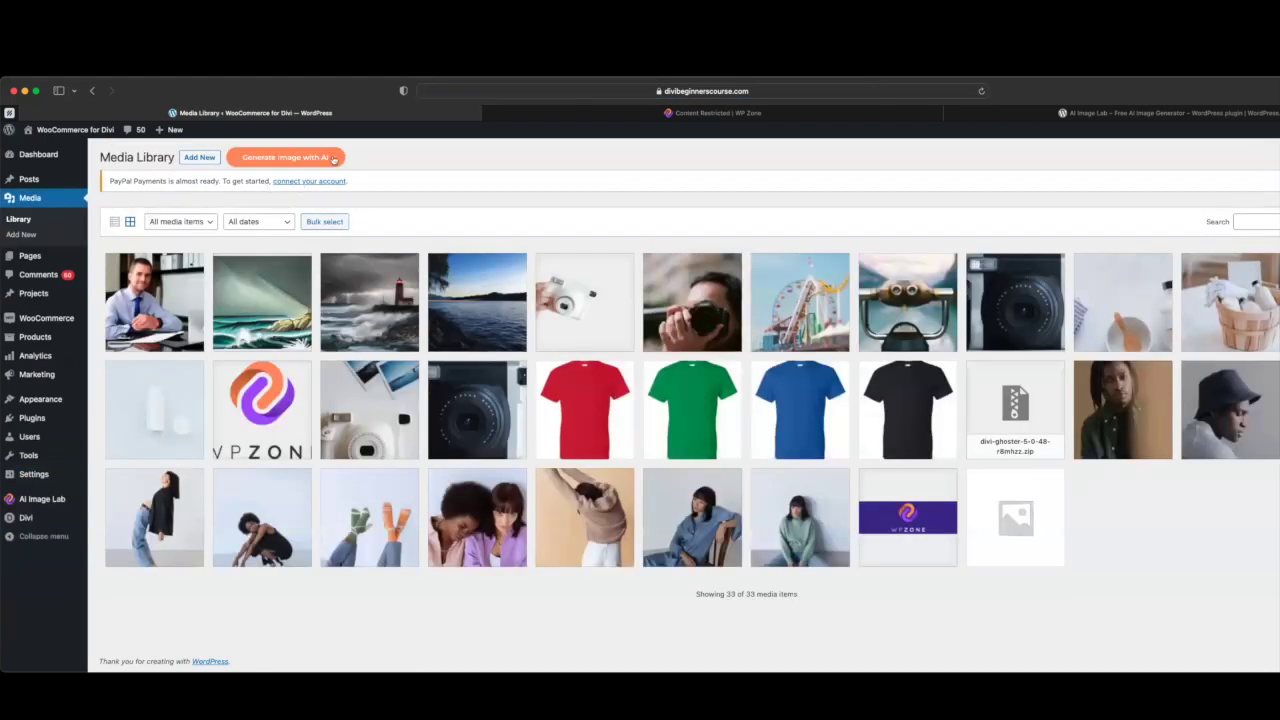
pyautogui.click(279, 161)
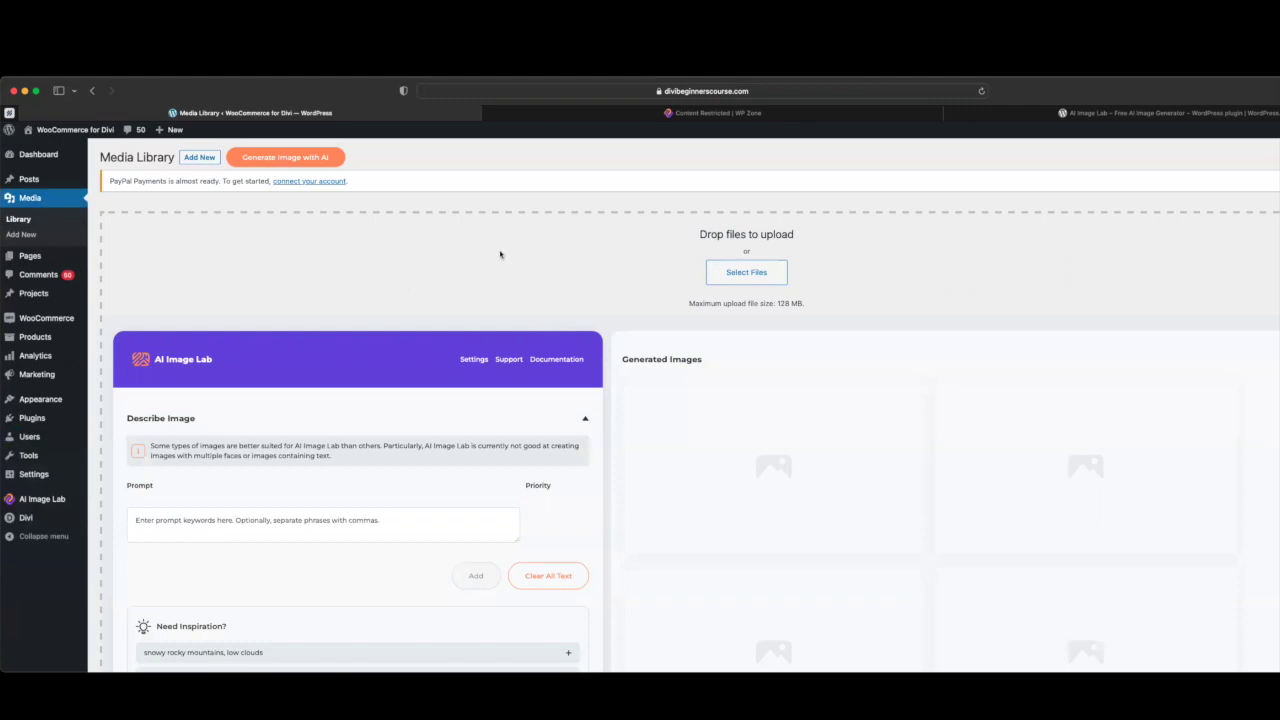
# Add the prompt phrases "lighthouse" and "stormy sea" to the image description.
pyautogui.scroll(-3, 500, 254)
pyautogui.scroll(-2, 500, 254)
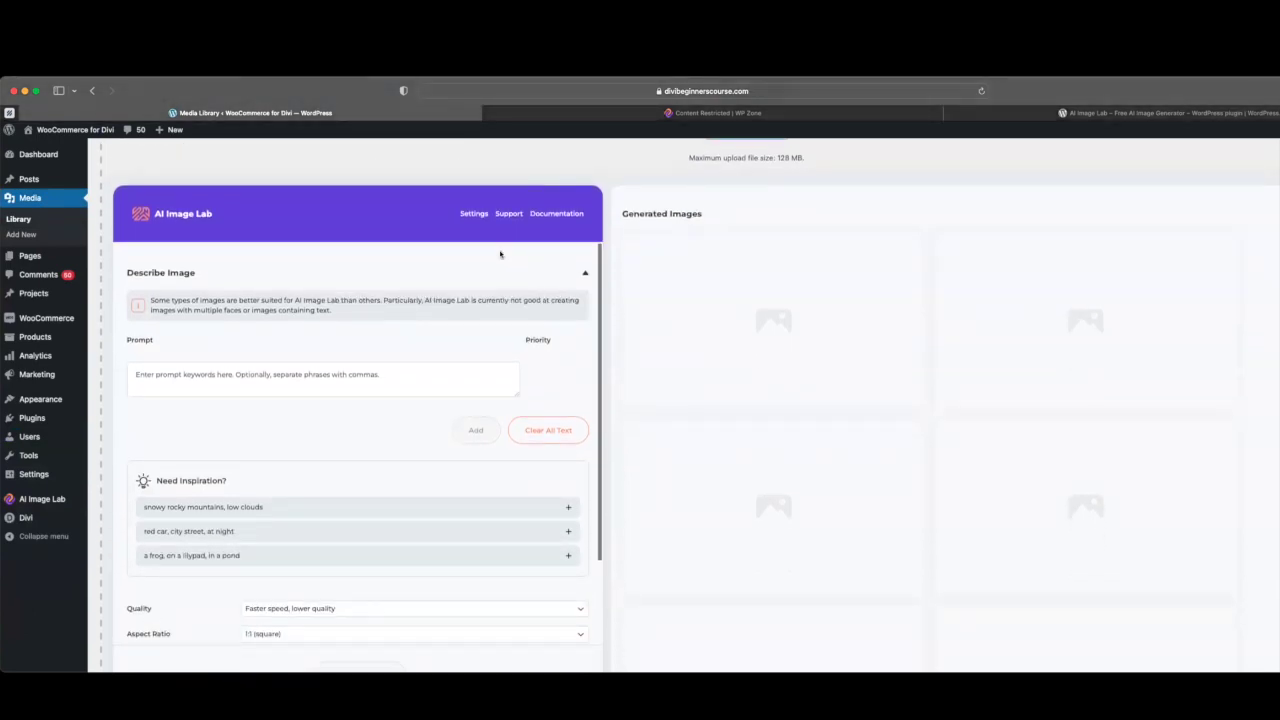
pyautogui.scroll(-3, 500, 254)
pyautogui.scroll(3, 503, 251)
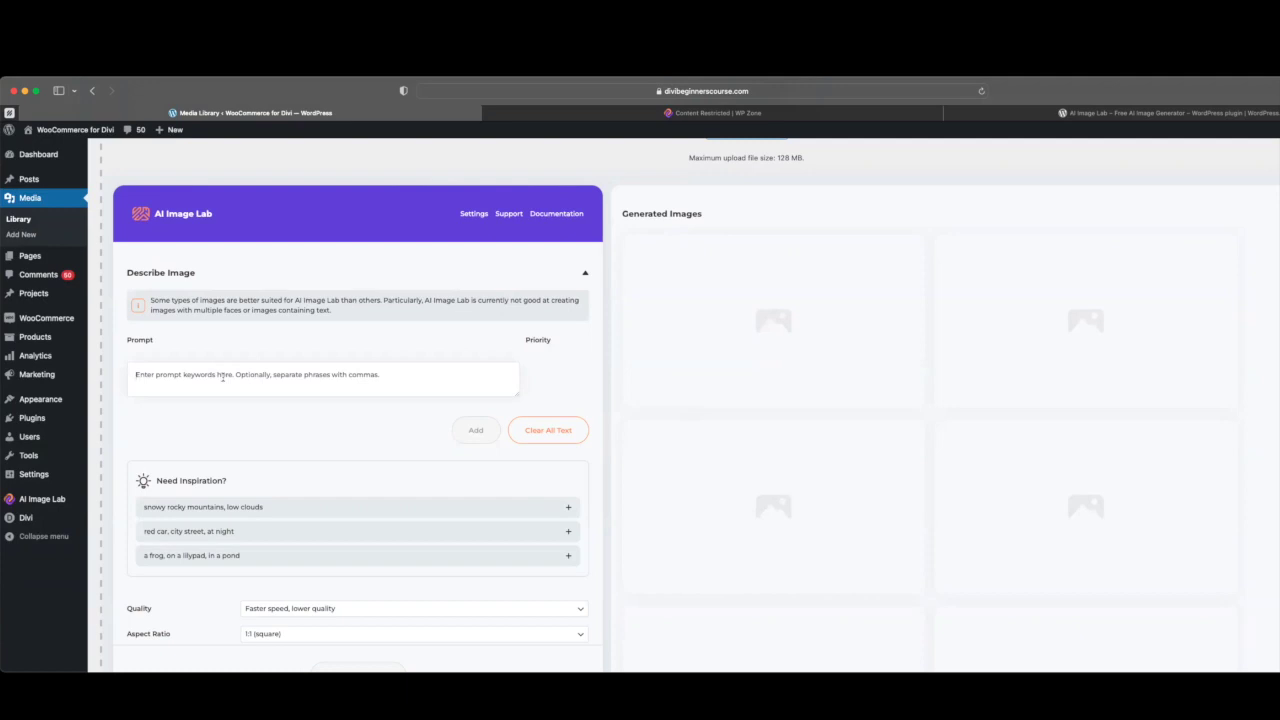
pyautogui.write('lihj')
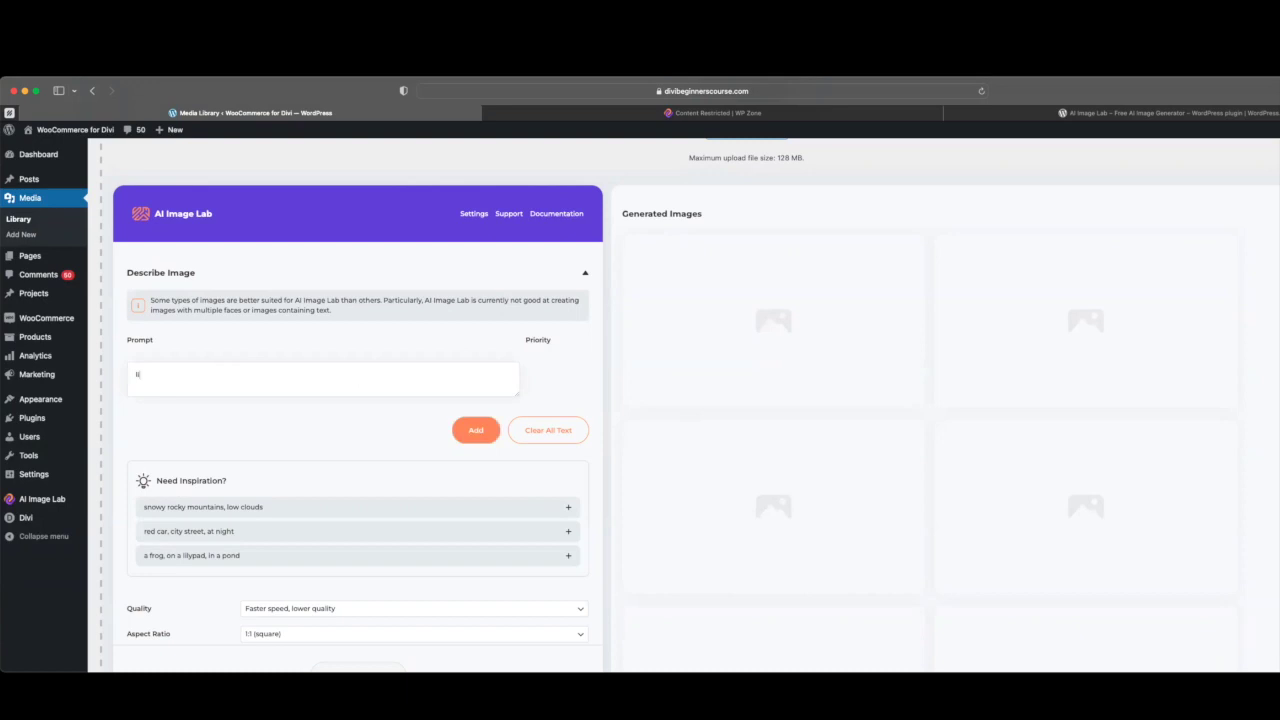
pyautogui.press('BackSpace')
pyautogui.press('BackSpace')
pyautogui.write('Ilh')
pyautogui.press('BackSpace')
pyautogui.press('BackSpace')
pyautogui.press('BackSpace')
pyautogui.write('lighthouse, stormy se')
pyautogui.click(468, 426)
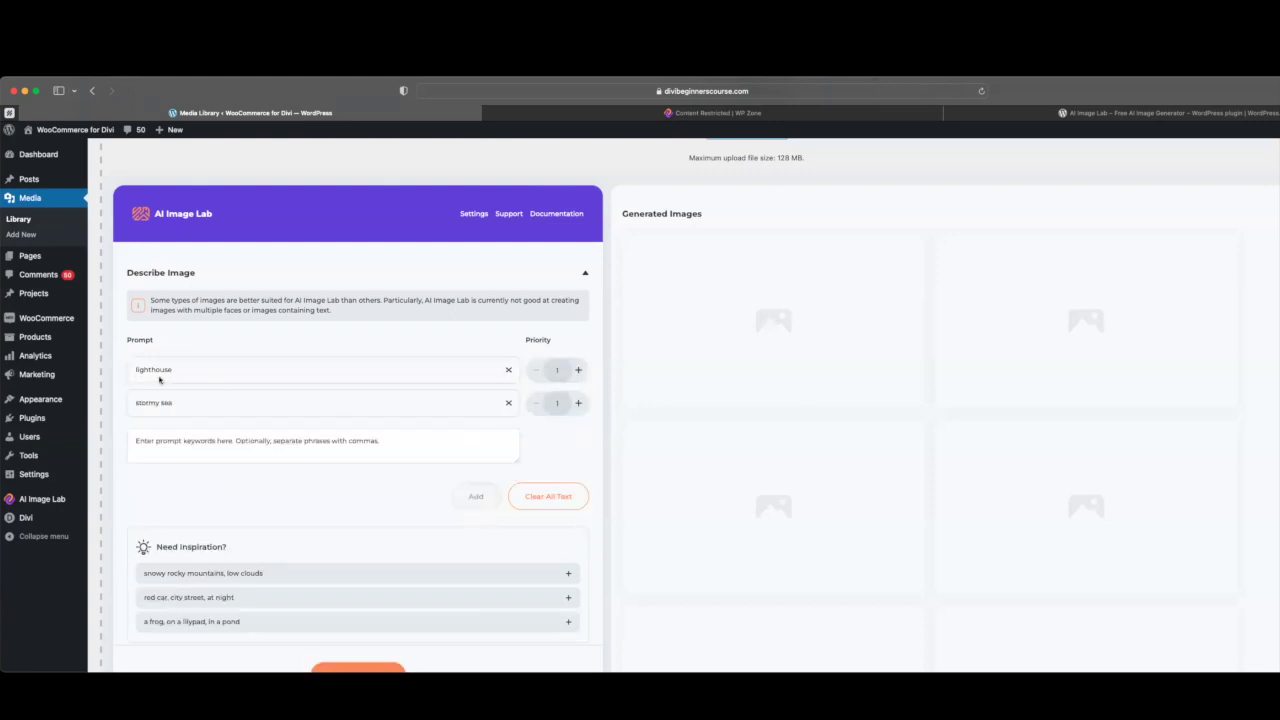
# Raise the priority of the "lighthouse" phrase and return it to 1.
pyautogui.click(166, 448)
pyautogui.click(580, 371)
pyautogui.scroll(-1, 348, 390)
pyautogui.scroll(-3, 348, 390)
pyautogui.click(535, 263)
pyautogui.scroll(-2, 421, 354)
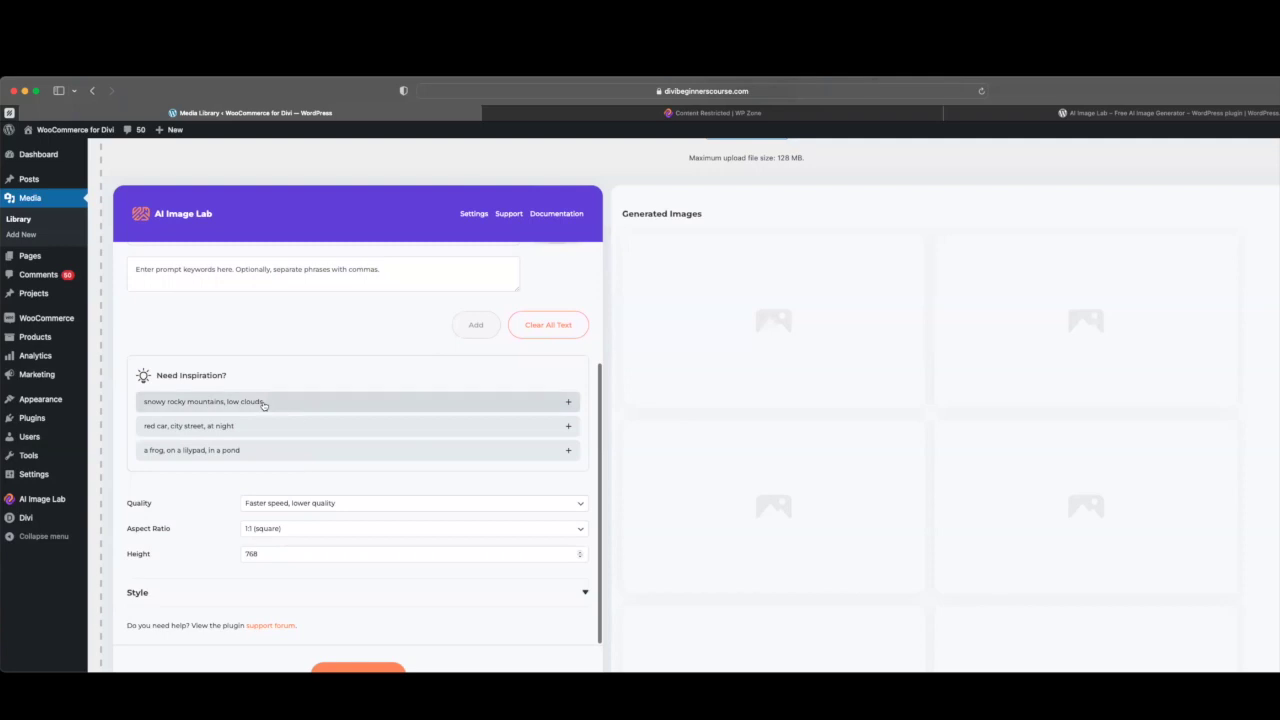
# Add the suggested prompt "snowy rocky mountains, low clouds" to the description and remove both of its phrases again.
pyautogui.click(570, 402)
pyautogui.scroll(5, 523, 425)
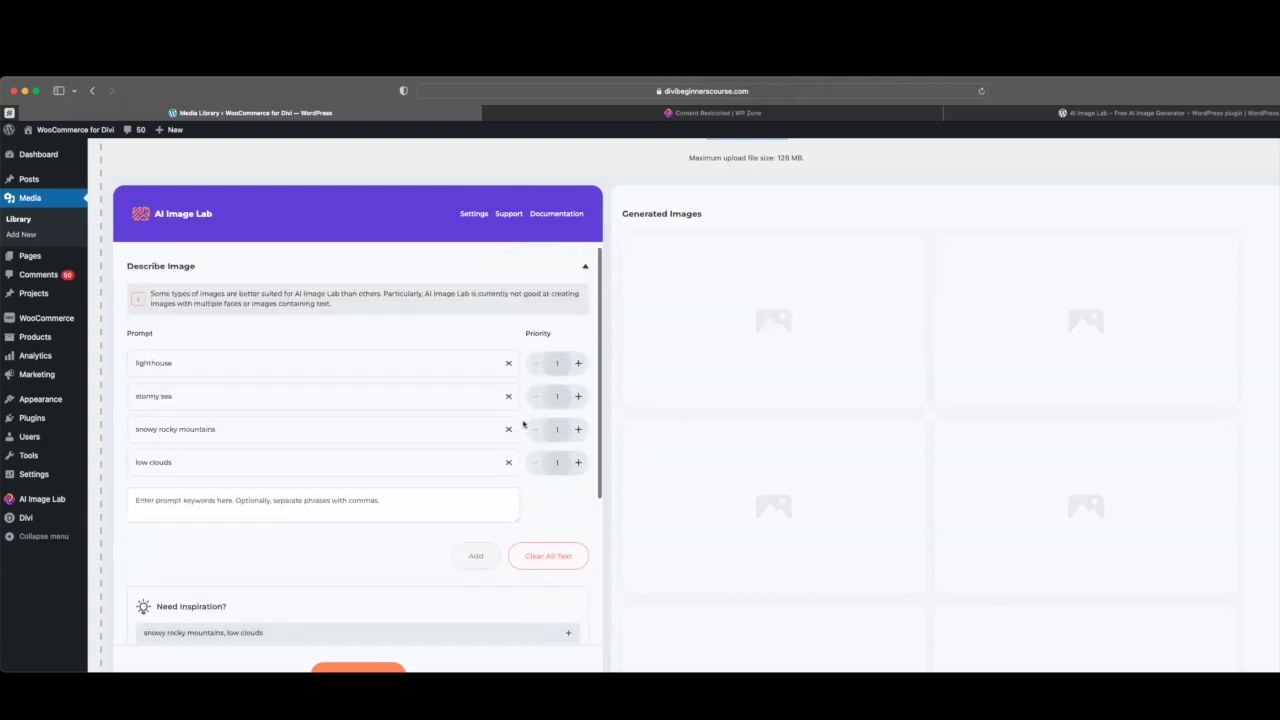
pyautogui.scroll(-5, 523, 425)
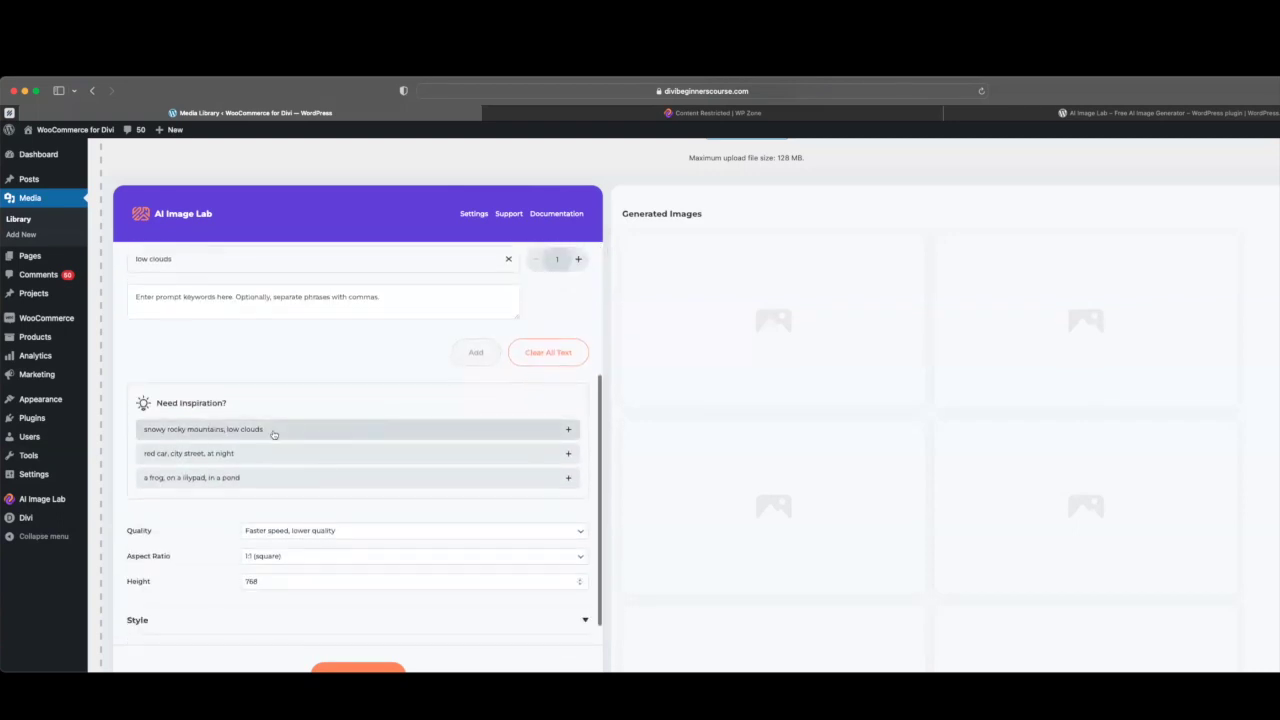
pyautogui.scroll(3, 274, 435)
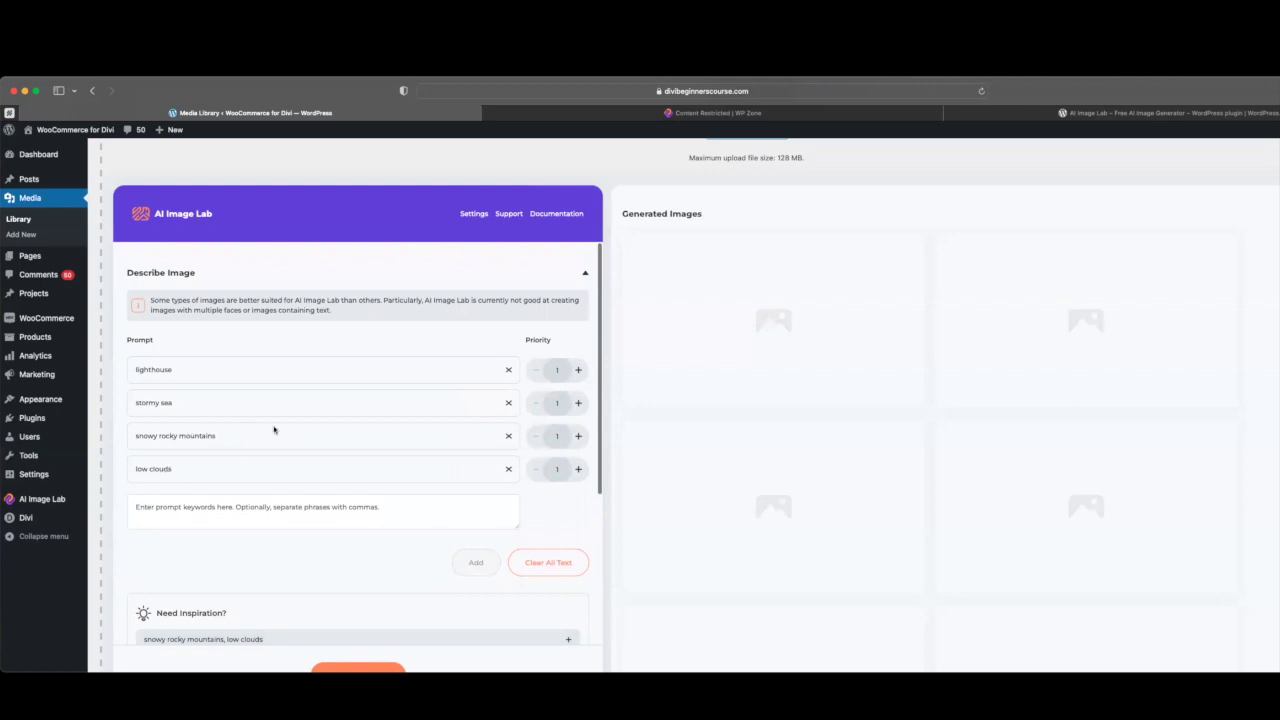
pyautogui.click(508, 436)
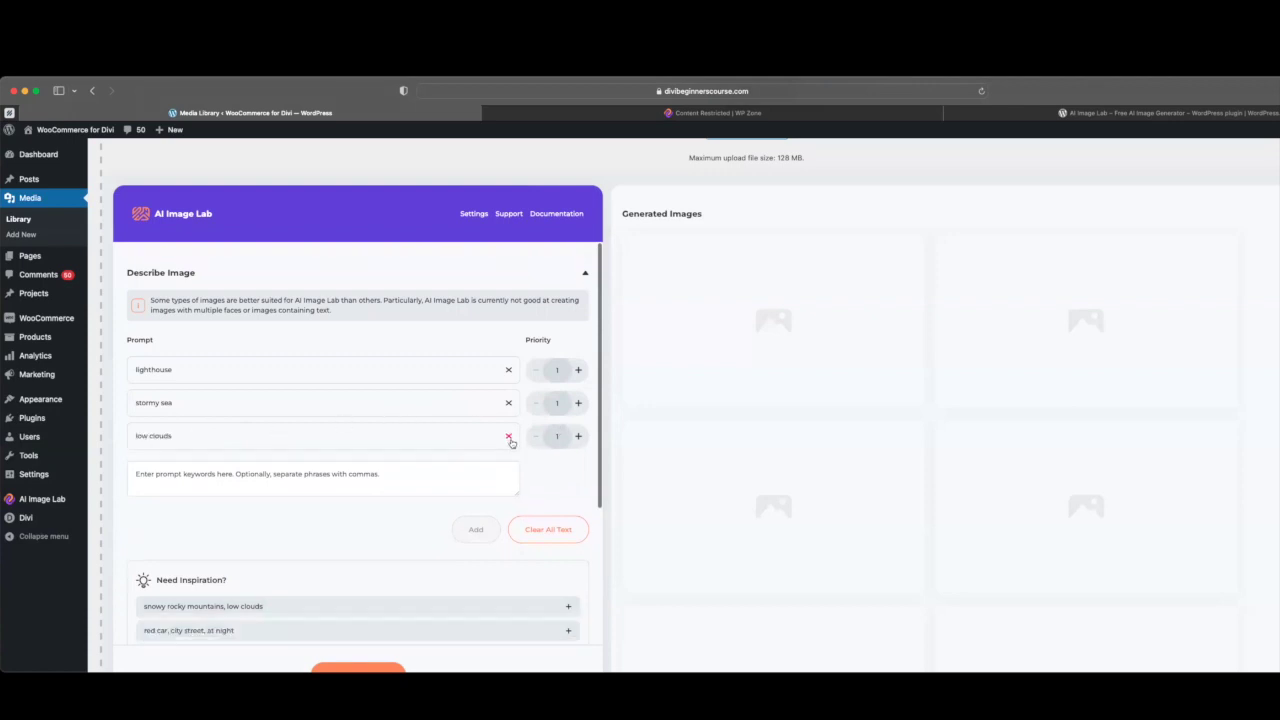
pyautogui.click(508, 436)
# Examine the available Quality and Aspect Ratio options without changing either setting.
pyautogui.scroll(-3, 468, 402)
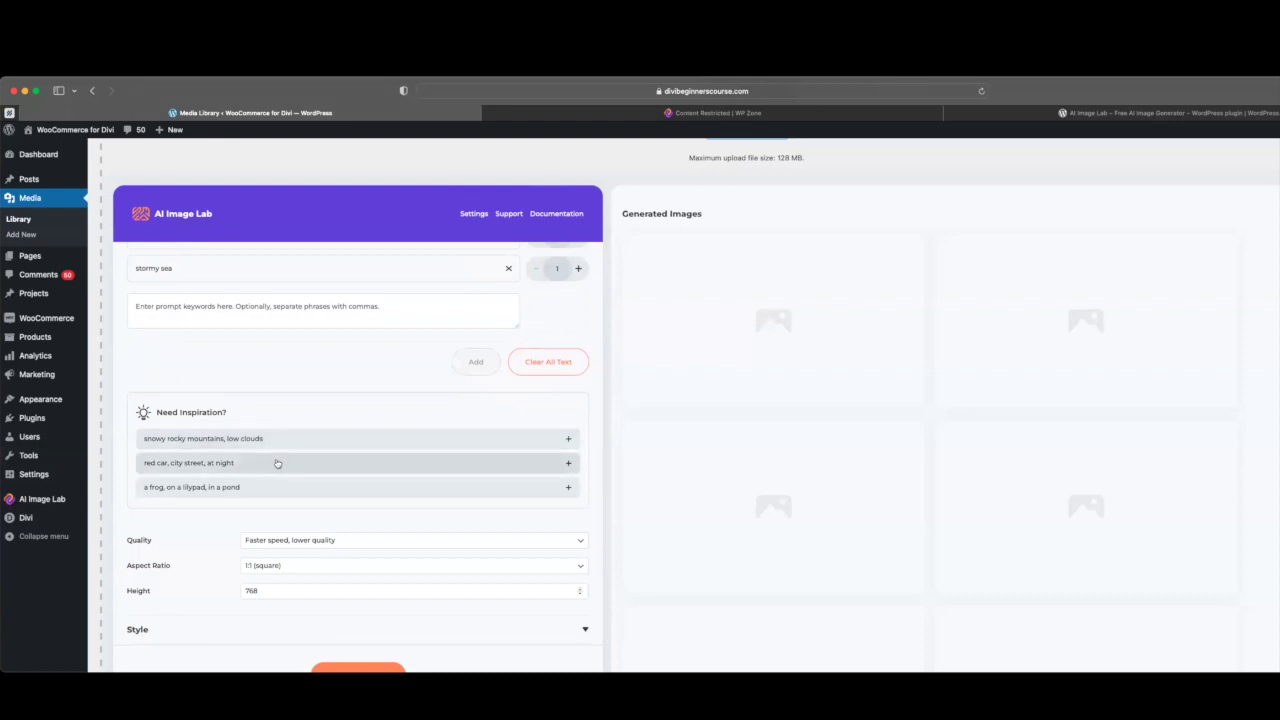
pyautogui.scroll(-1, 245, 490)
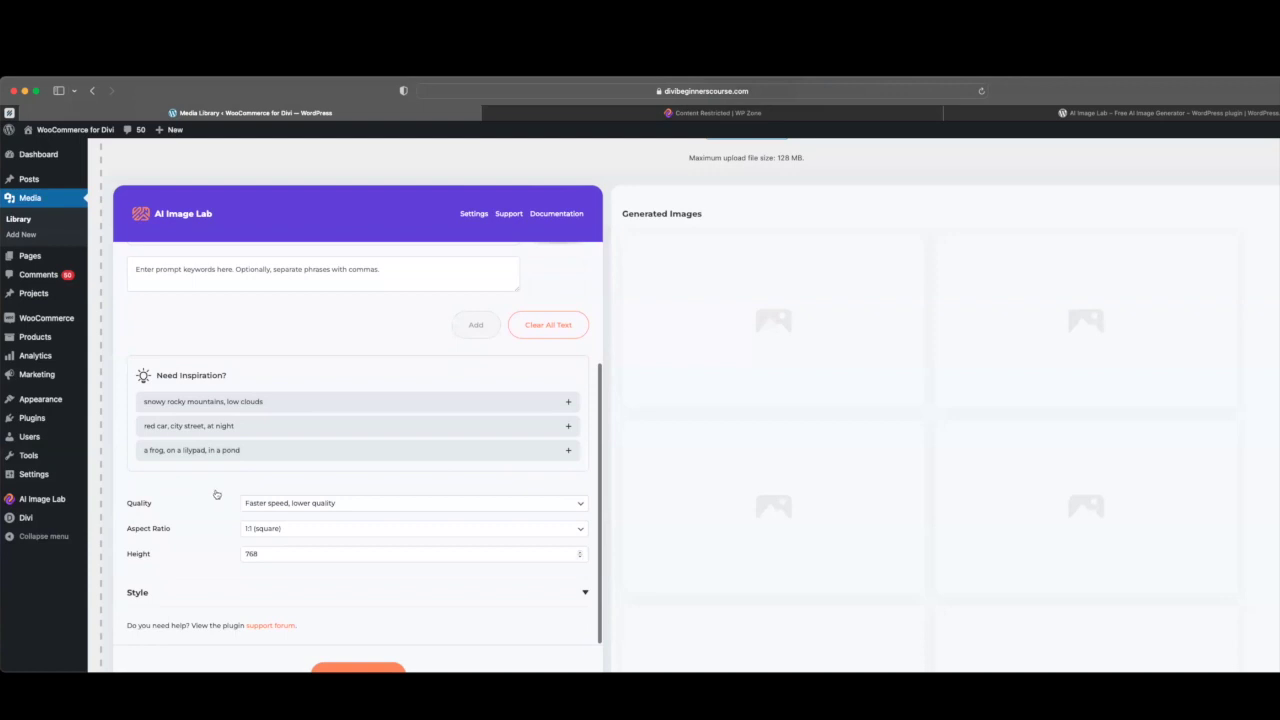
pyautogui.click(360, 504)
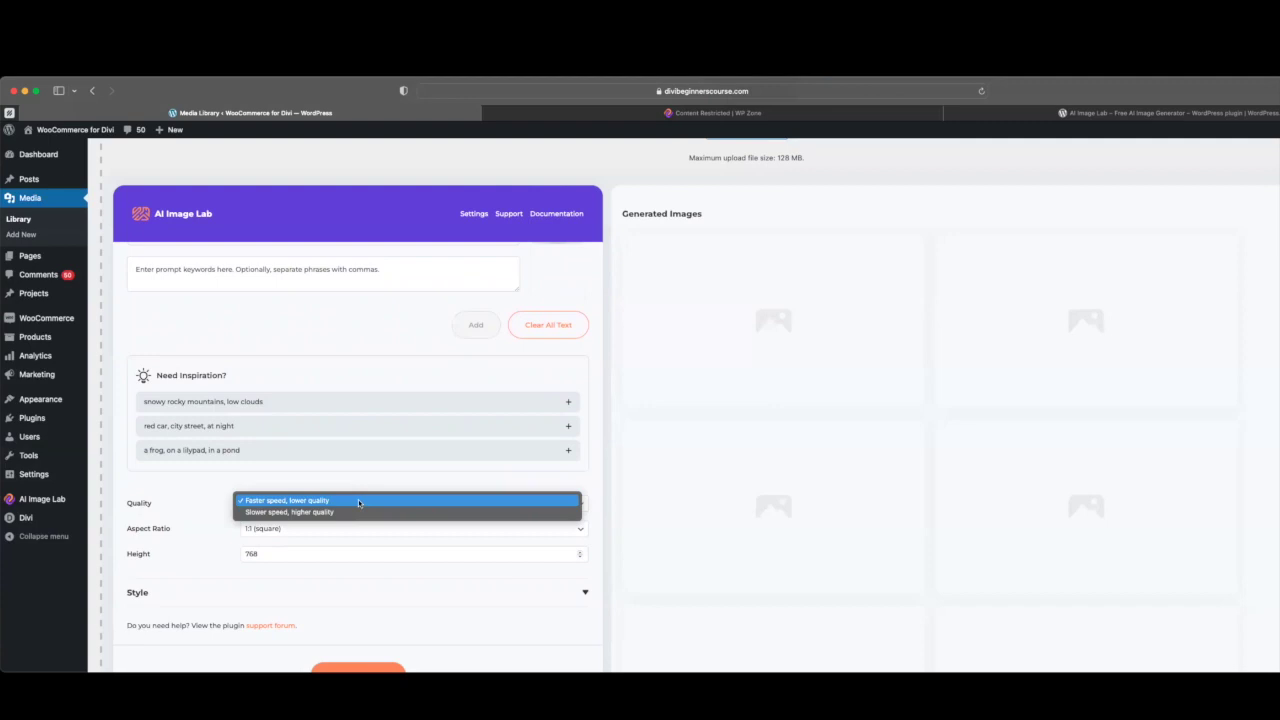
pyautogui.click(217, 486)
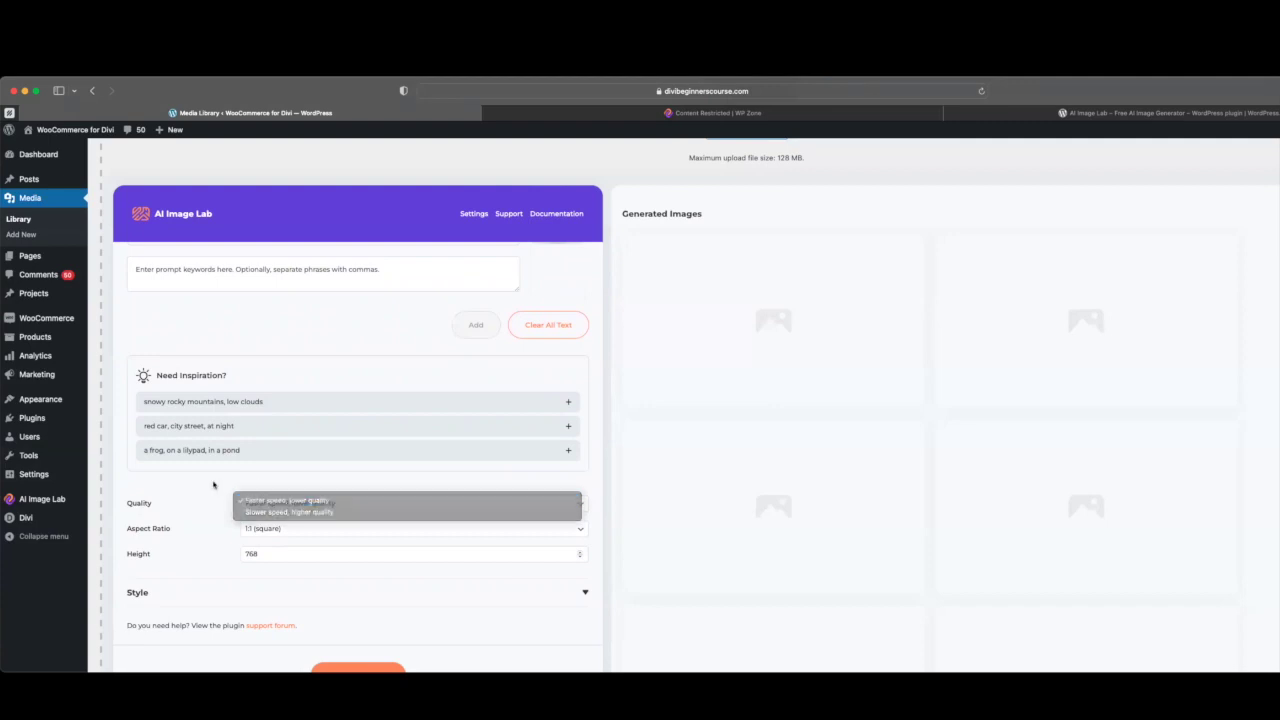
pyautogui.click(297, 530)
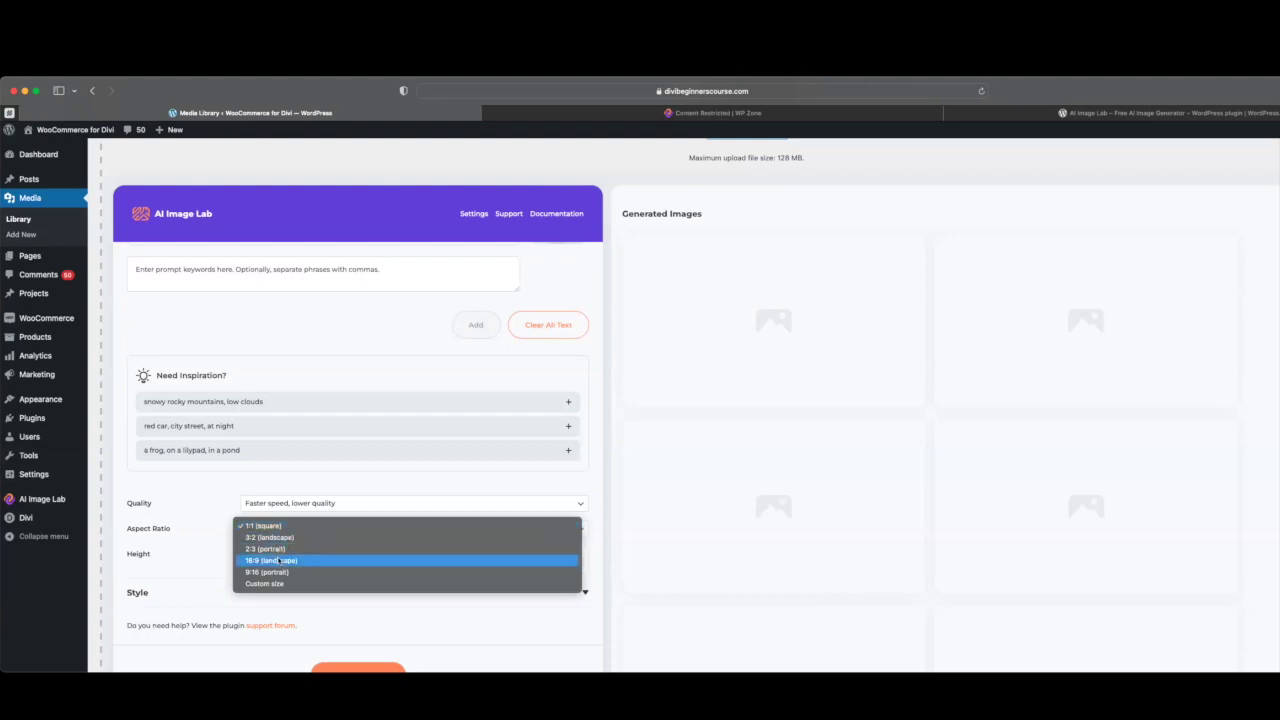
pyautogui.click(192, 548)
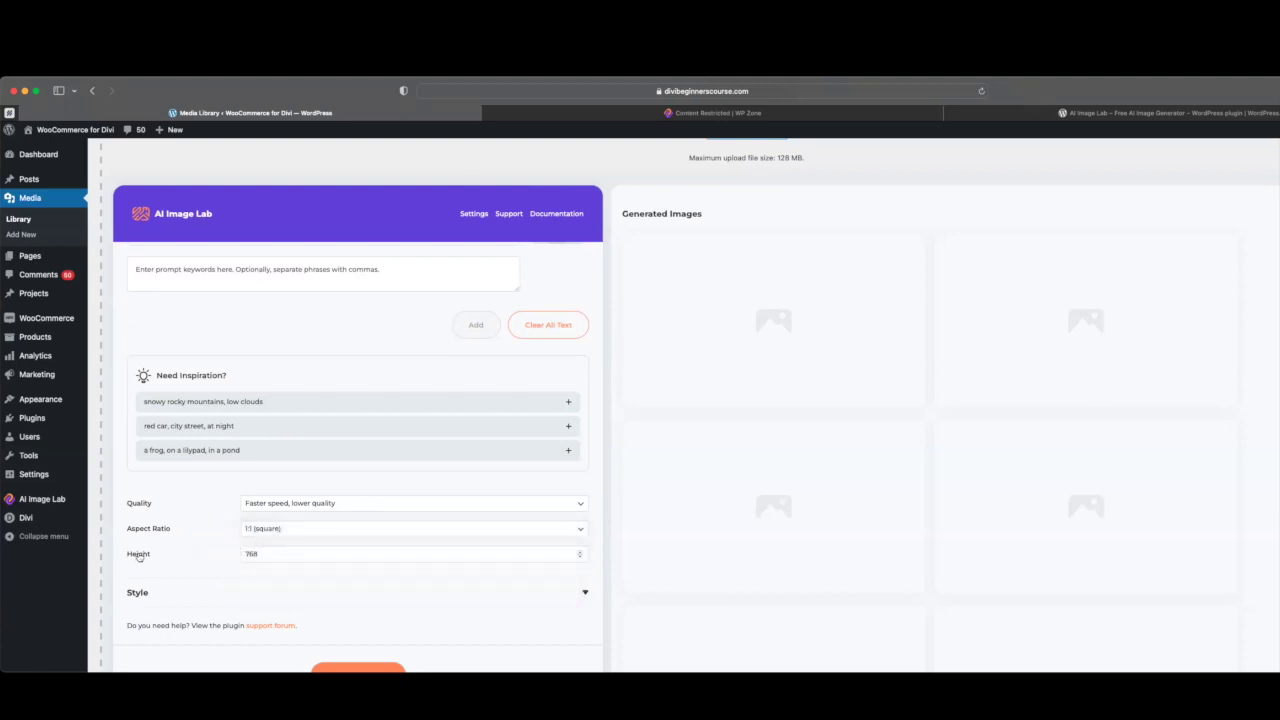
# Examine the Style options for the Photo and Painting types, including the Color choices, and set the type back to Photo.
pyautogui.scroll(-3, 209, 471)
pyautogui.click(211, 471)
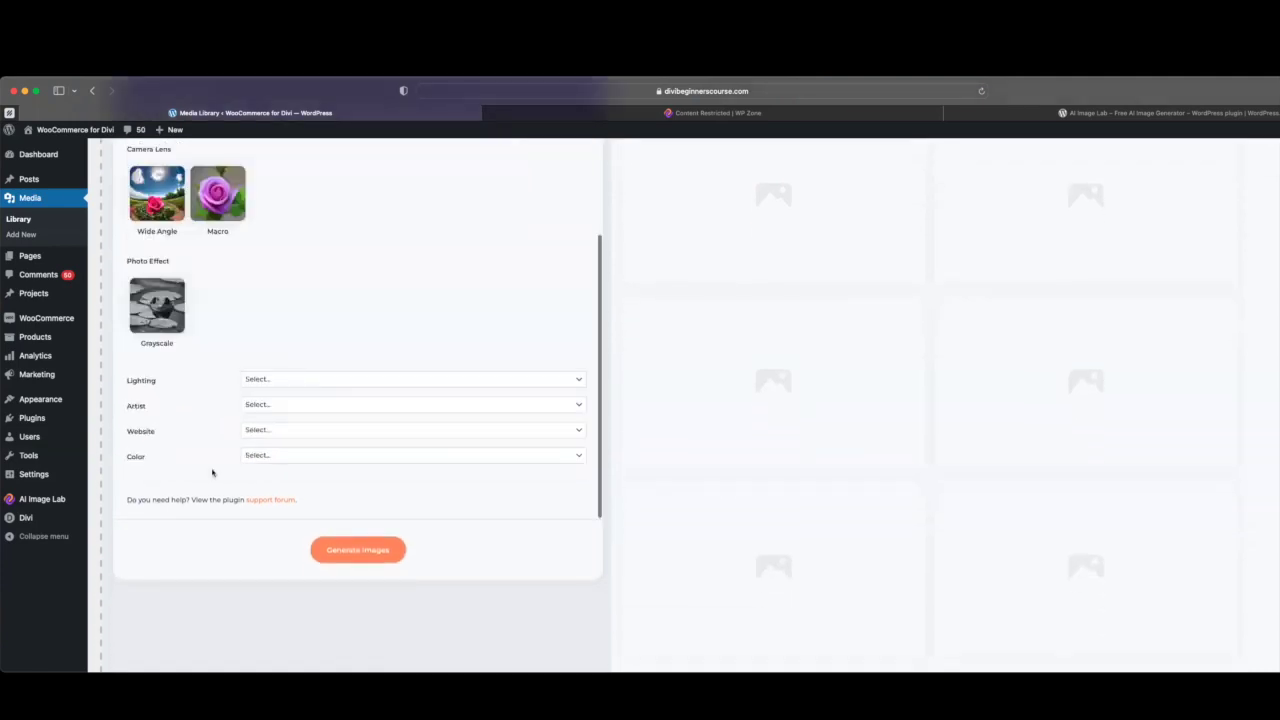
pyautogui.scroll(4, 212, 472)
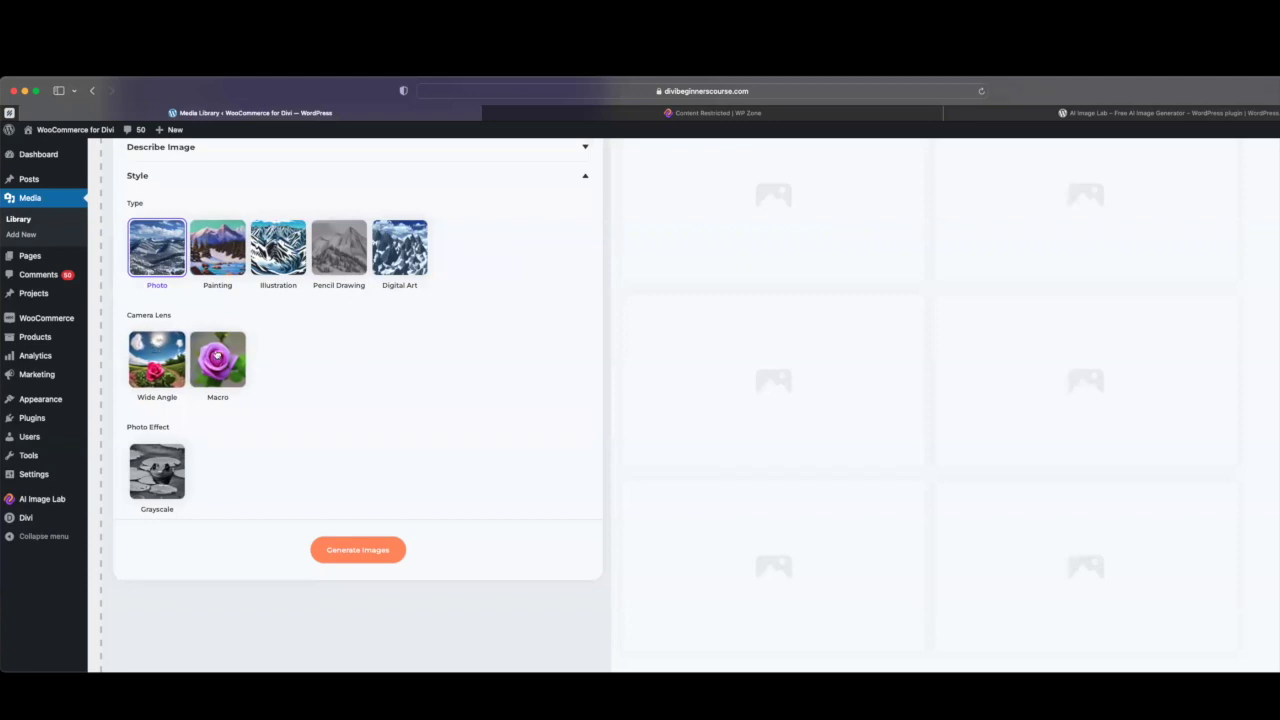
pyautogui.click(222, 266)
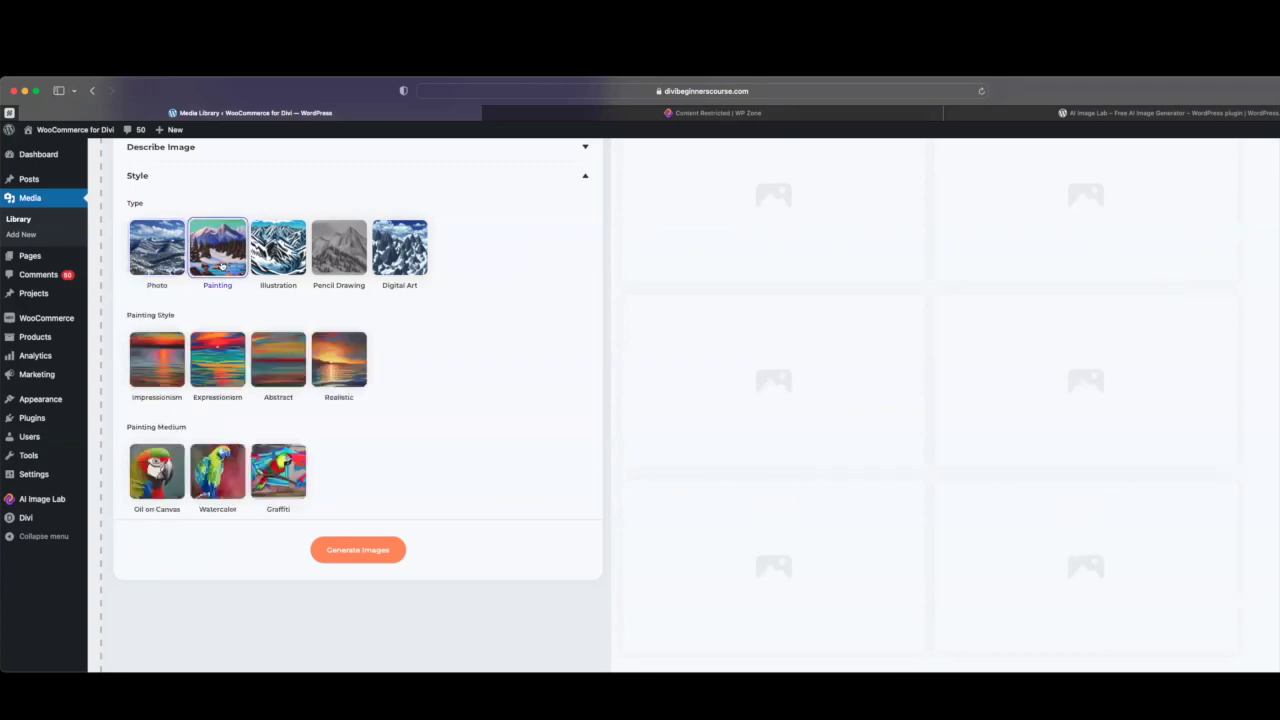
pyautogui.scroll(-2, 222, 266)
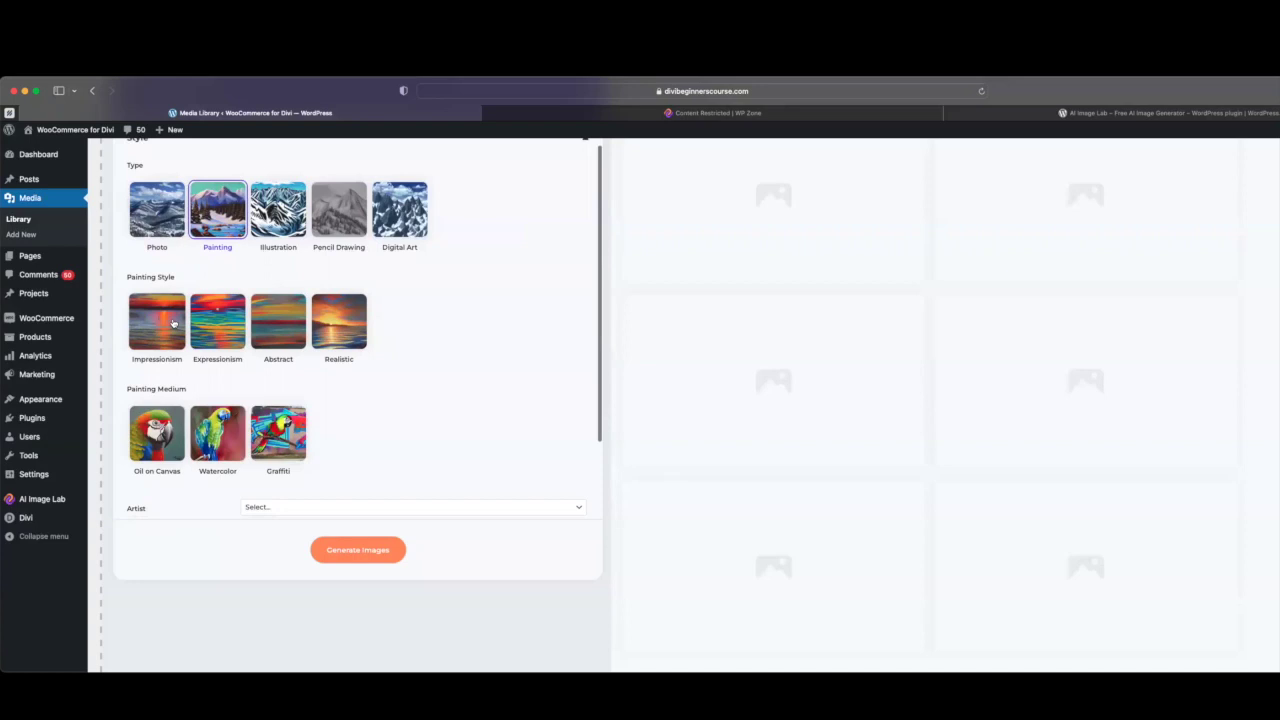
pyautogui.scroll(-4, 228, 330)
pyautogui.scroll(-1, 275, 345)
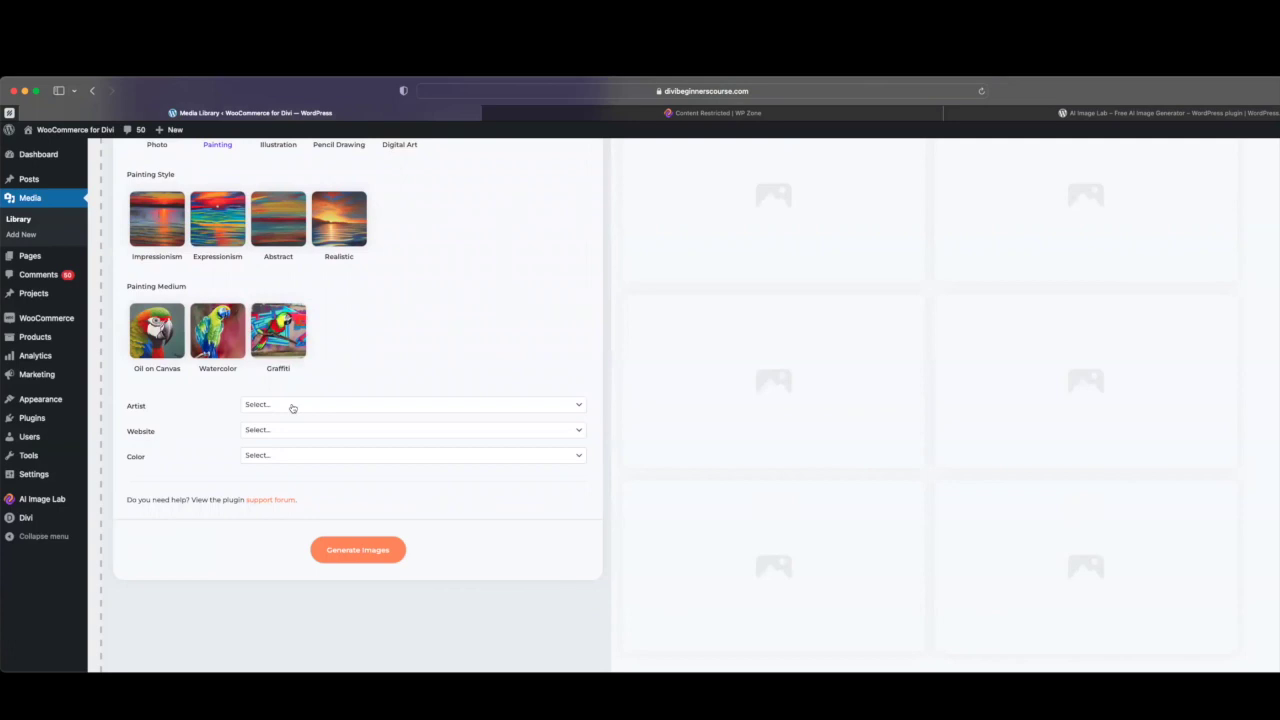
pyautogui.click(268, 456)
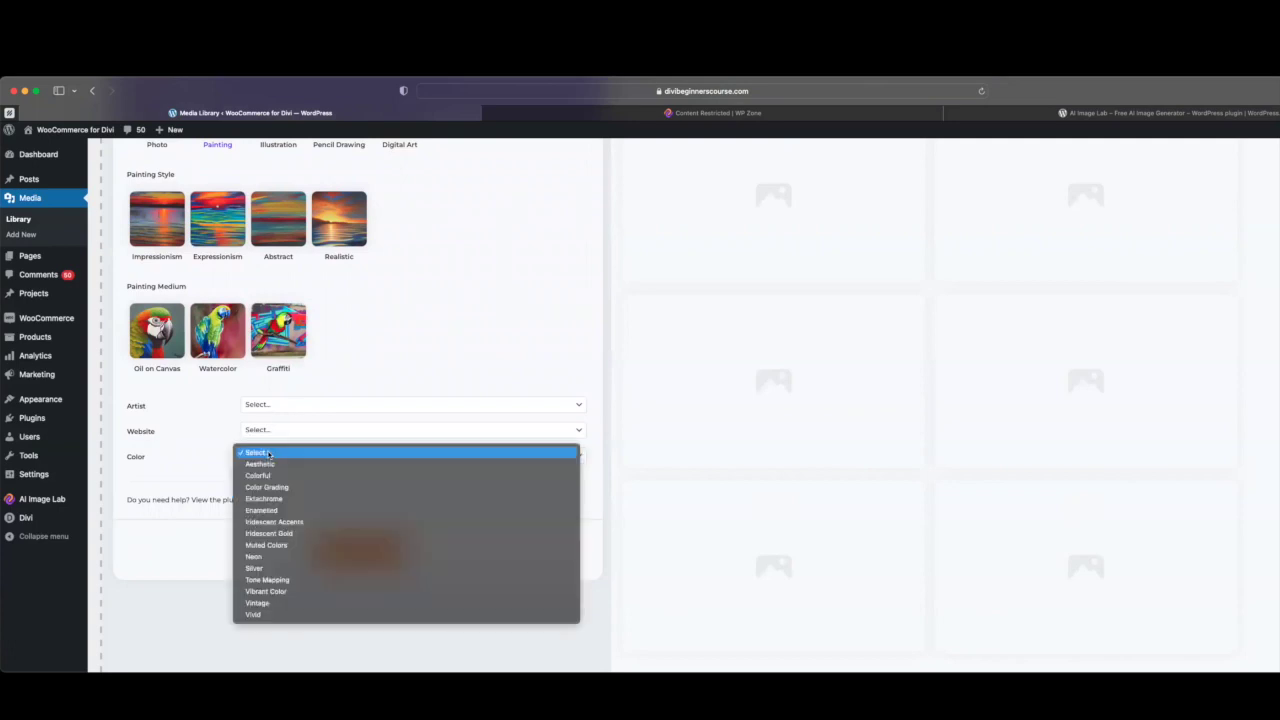
pyautogui.click(214, 431)
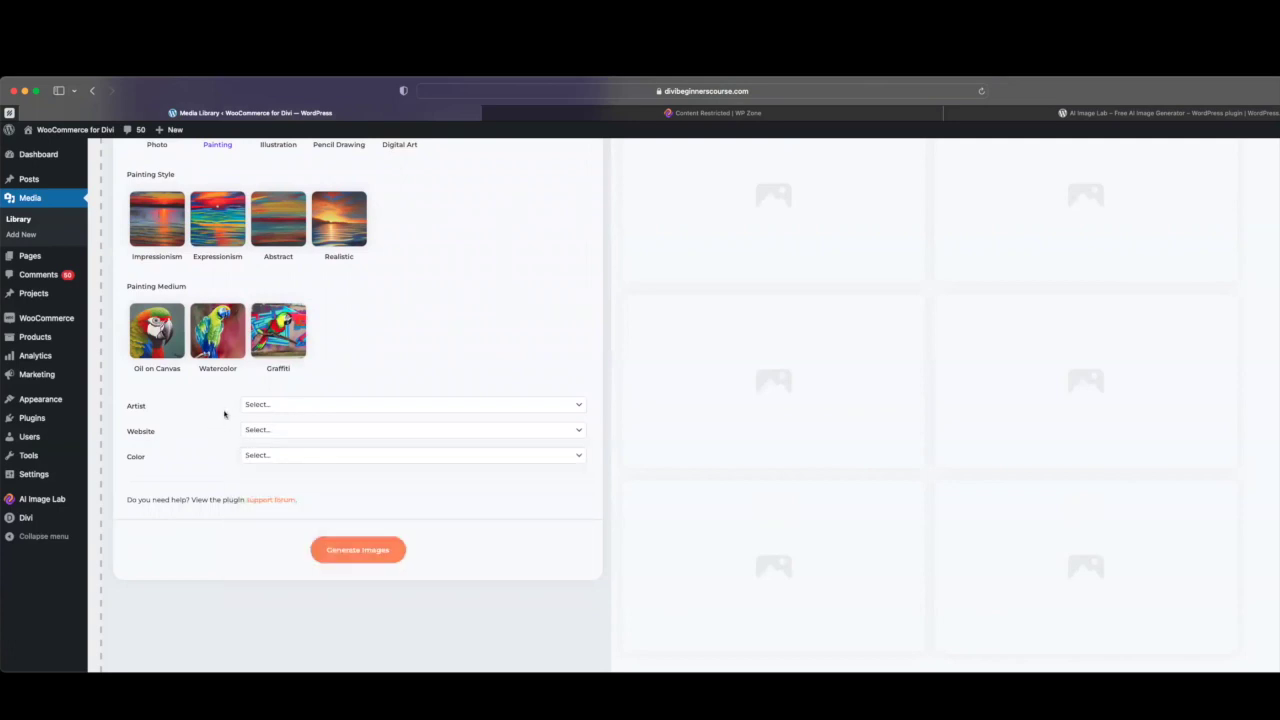
pyautogui.scroll(3, 224, 414)
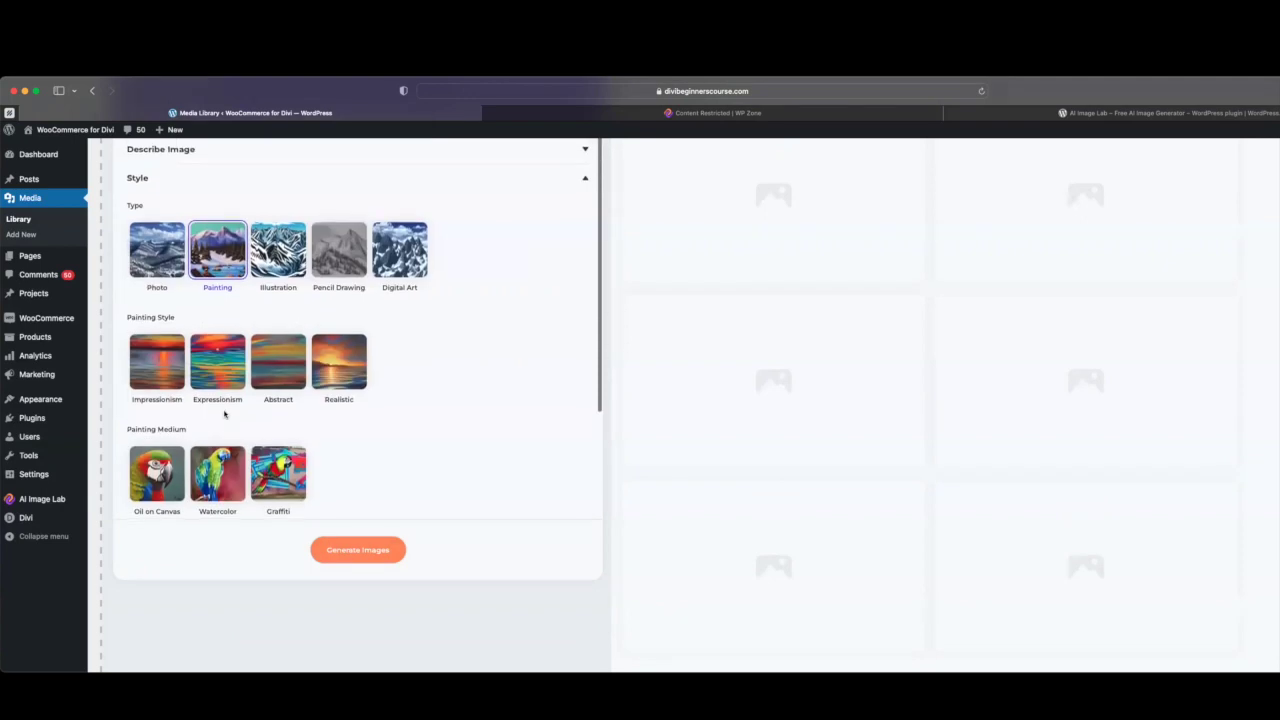
pyautogui.click(166, 268)
# Reopen the image description and generate images from the "lighthouse" and "stormy sea" phrases.
pyautogui.scroll(3, 340, 320)
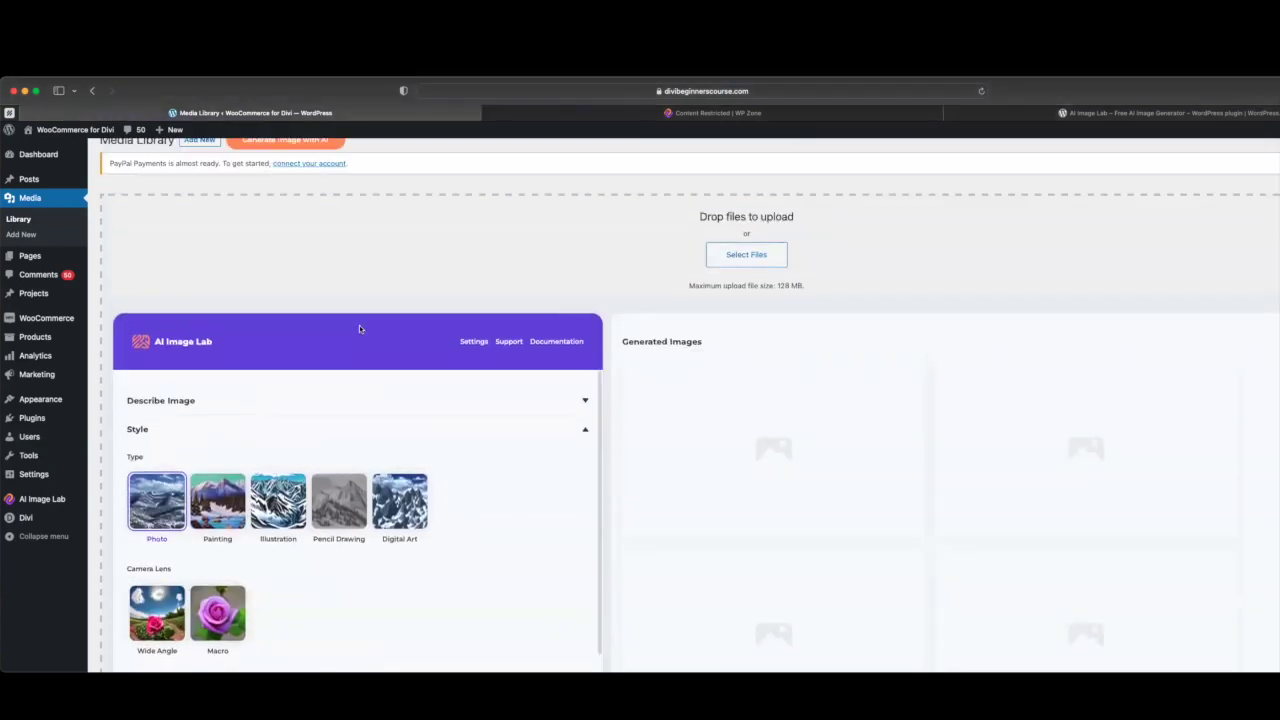
pyautogui.click(562, 401)
pyautogui.scroll(-5, 560, 412)
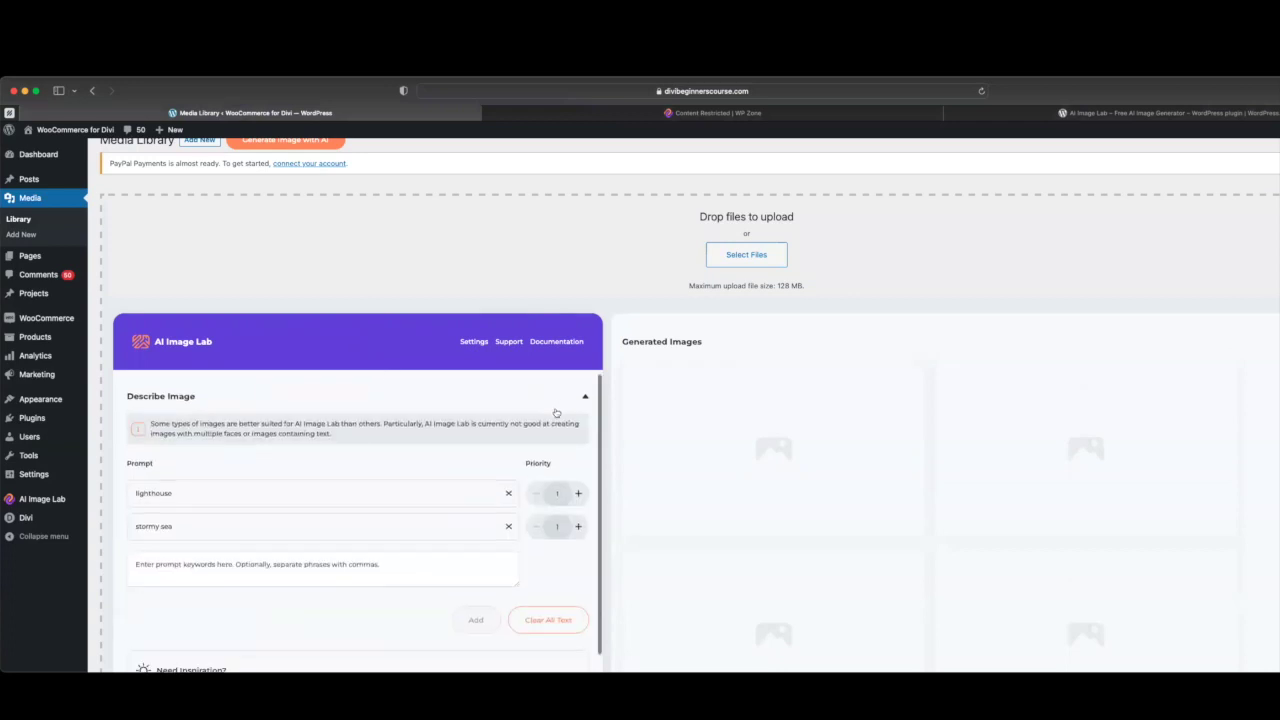
pyautogui.scroll(-5, 607, 414)
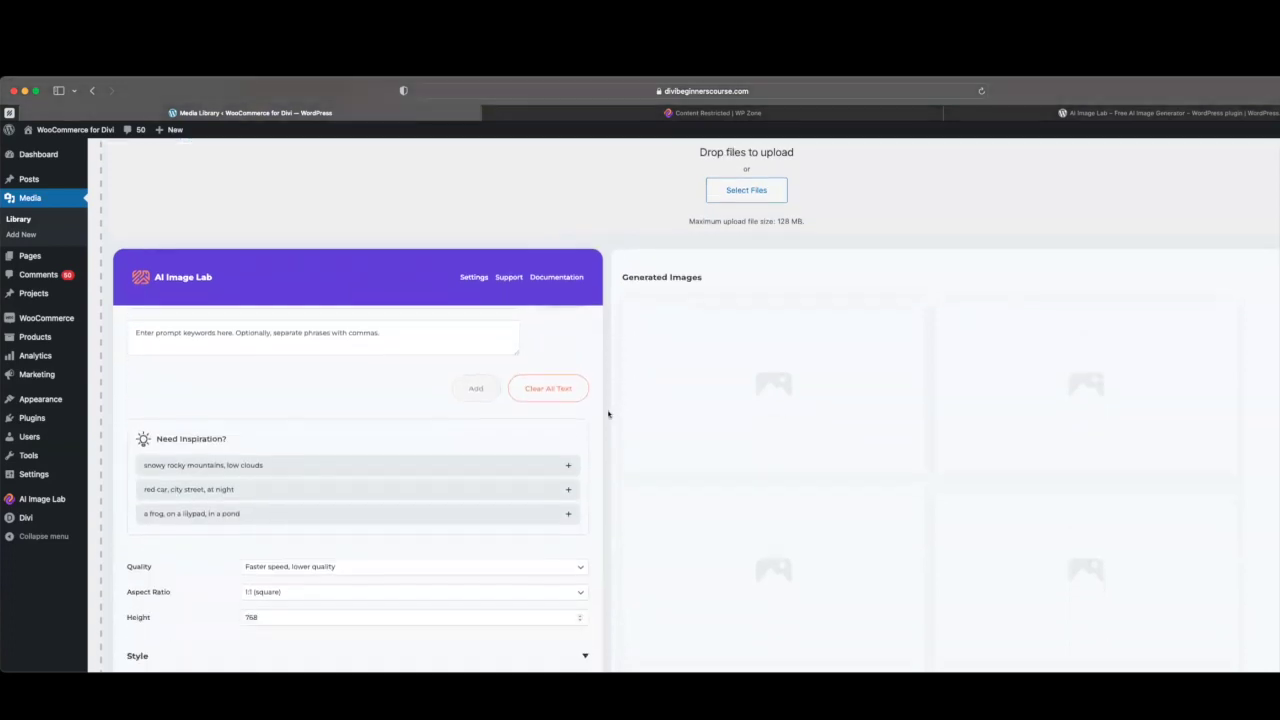
pyautogui.scroll(-1, 608, 414)
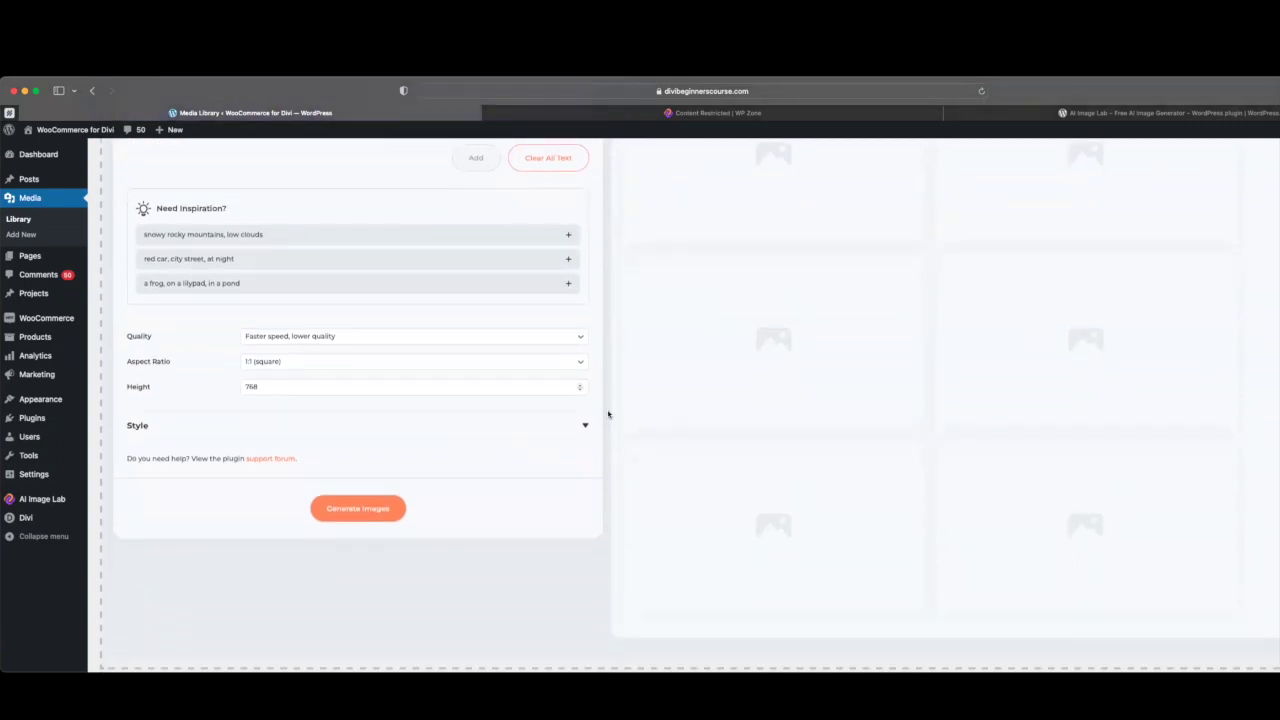
pyautogui.scroll(10, 608, 414)
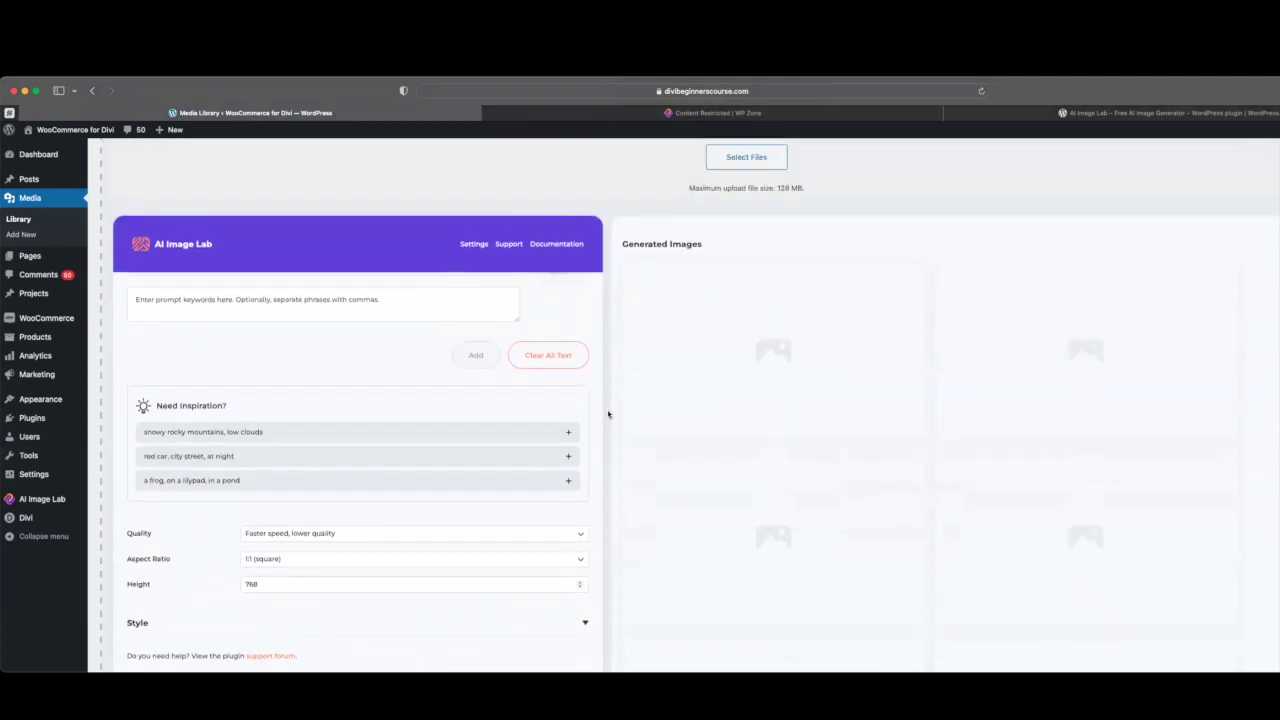
pyautogui.scroll(-5, 608, 414)
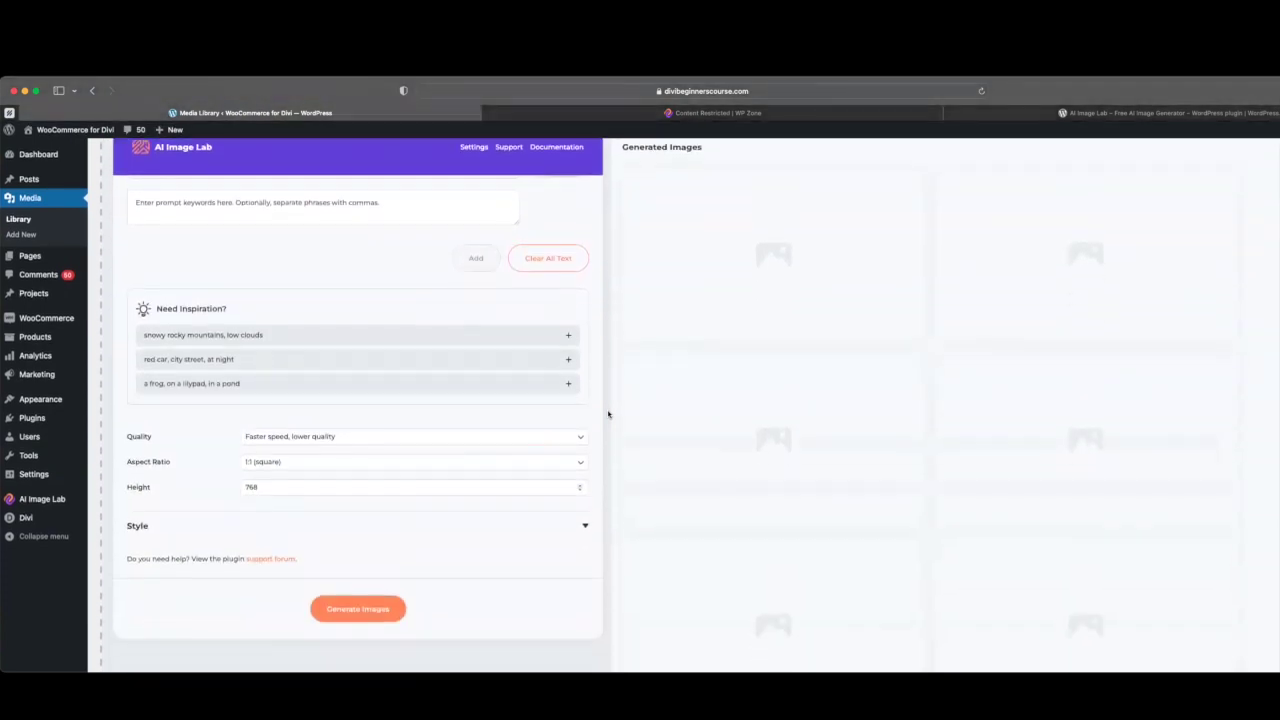
pyautogui.scroll(2, 608, 414)
pyautogui.scroll(5, 483, 339)
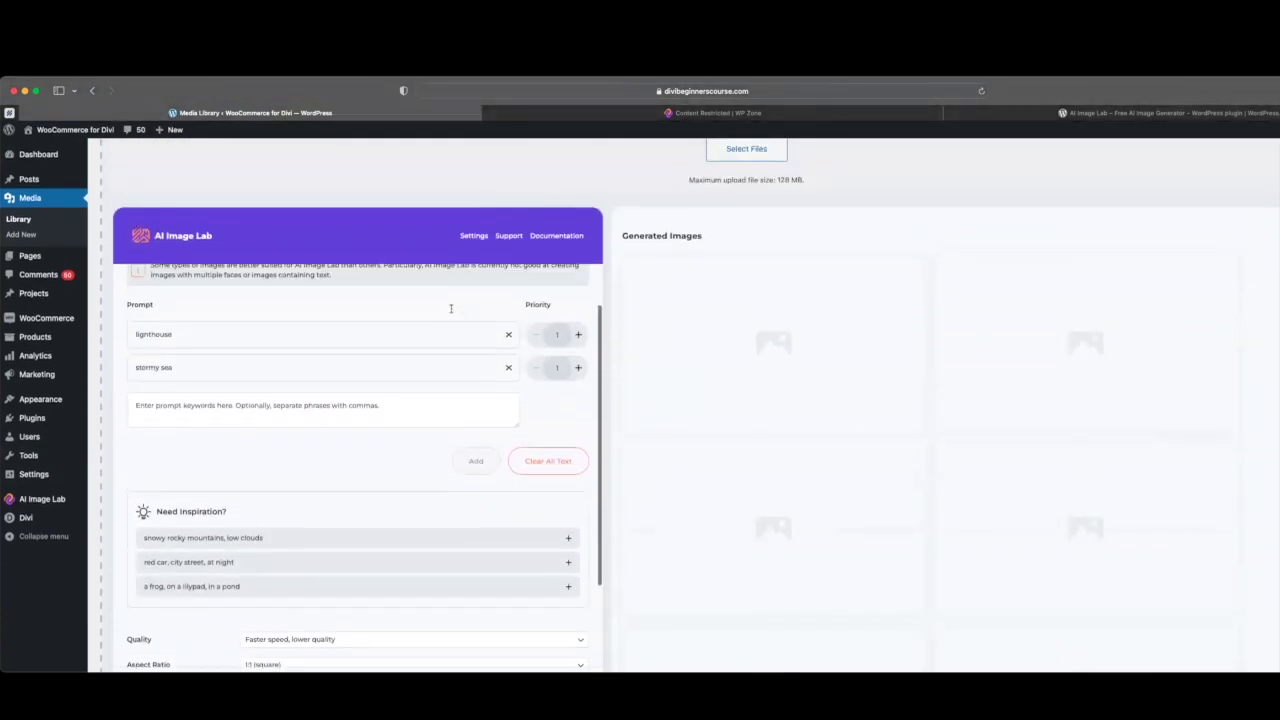
pyautogui.scroll(-5, 607, 375)
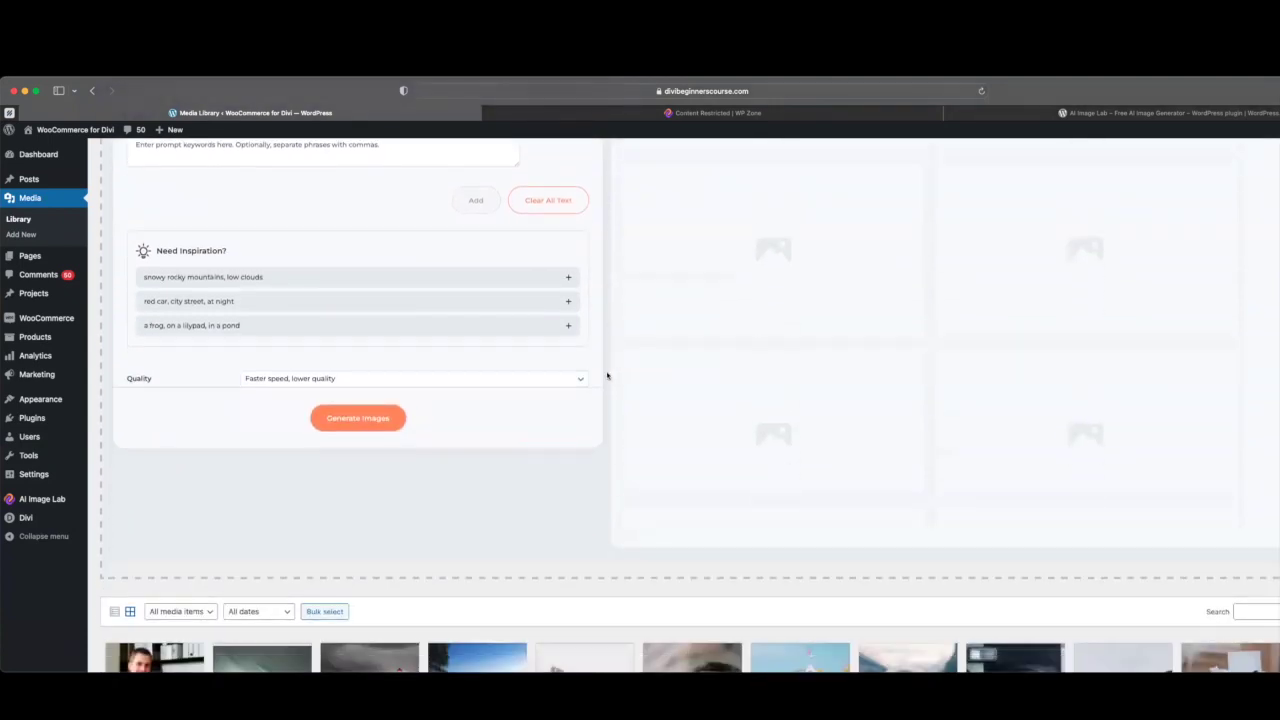
pyautogui.click(377, 419)
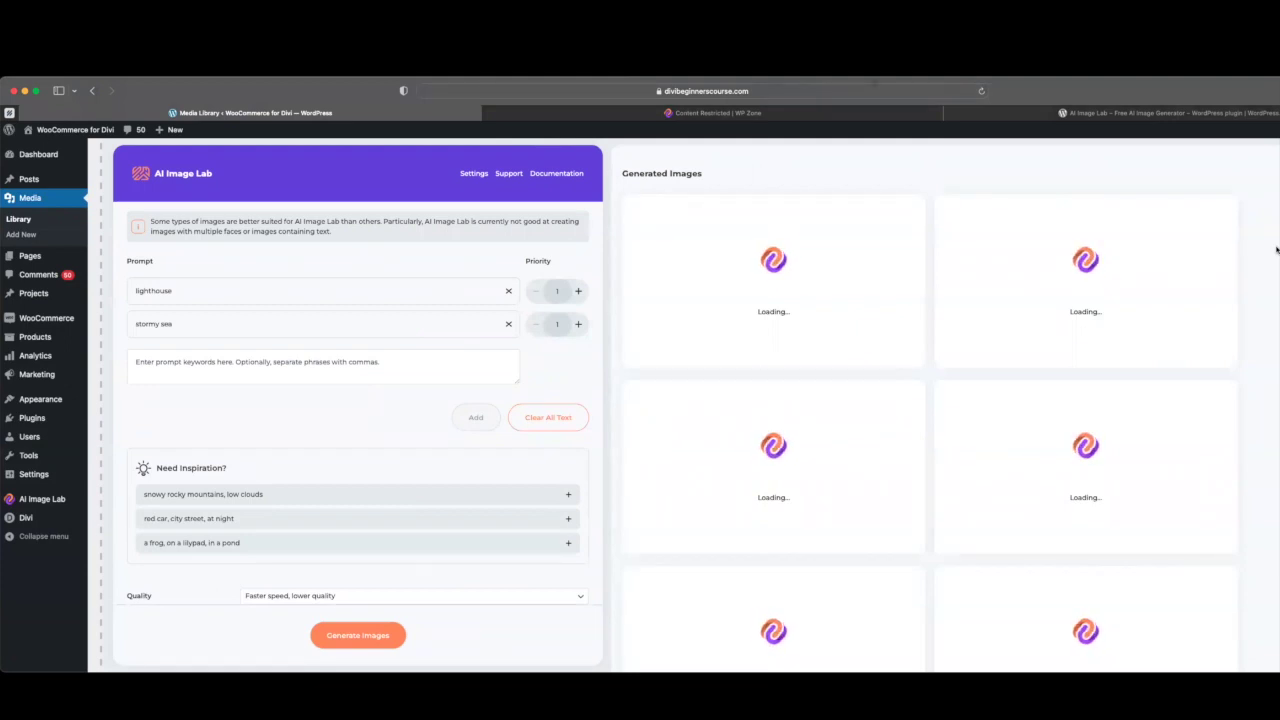
# Examine all the generated lighthouse and stormy sea images and compare them.
pyautogui.scroll(-2, 1276, 250)
pyautogui.scroll(2, 1276, 250)
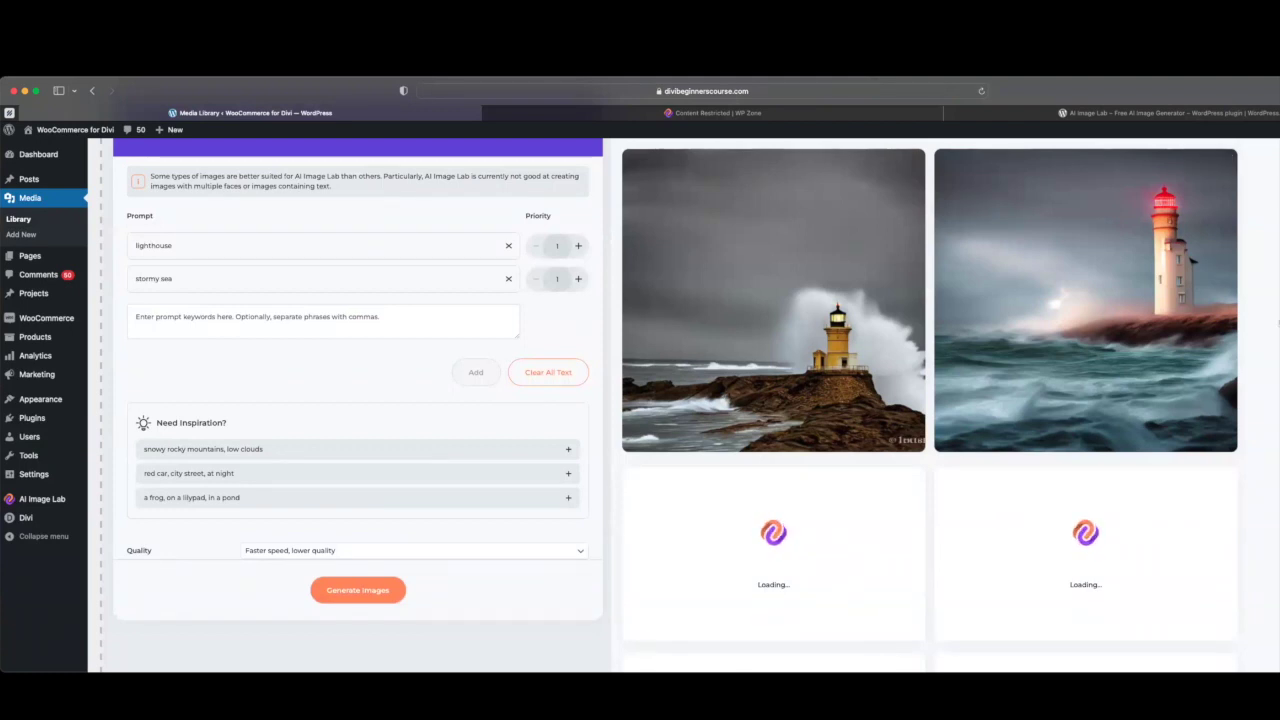
pyautogui.scroll(-2, 1208, 270)
pyautogui.scroll(-1, 676, 375)
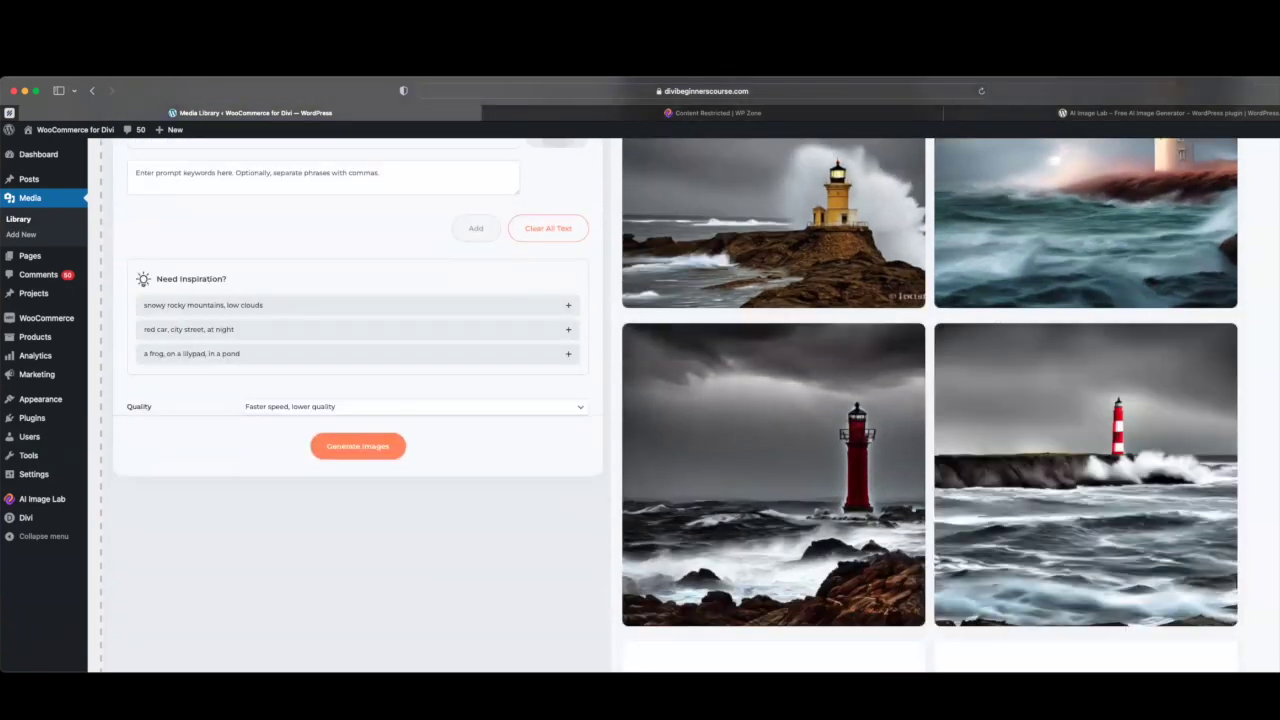
pyautogui.scroll(-5, 676, 400)
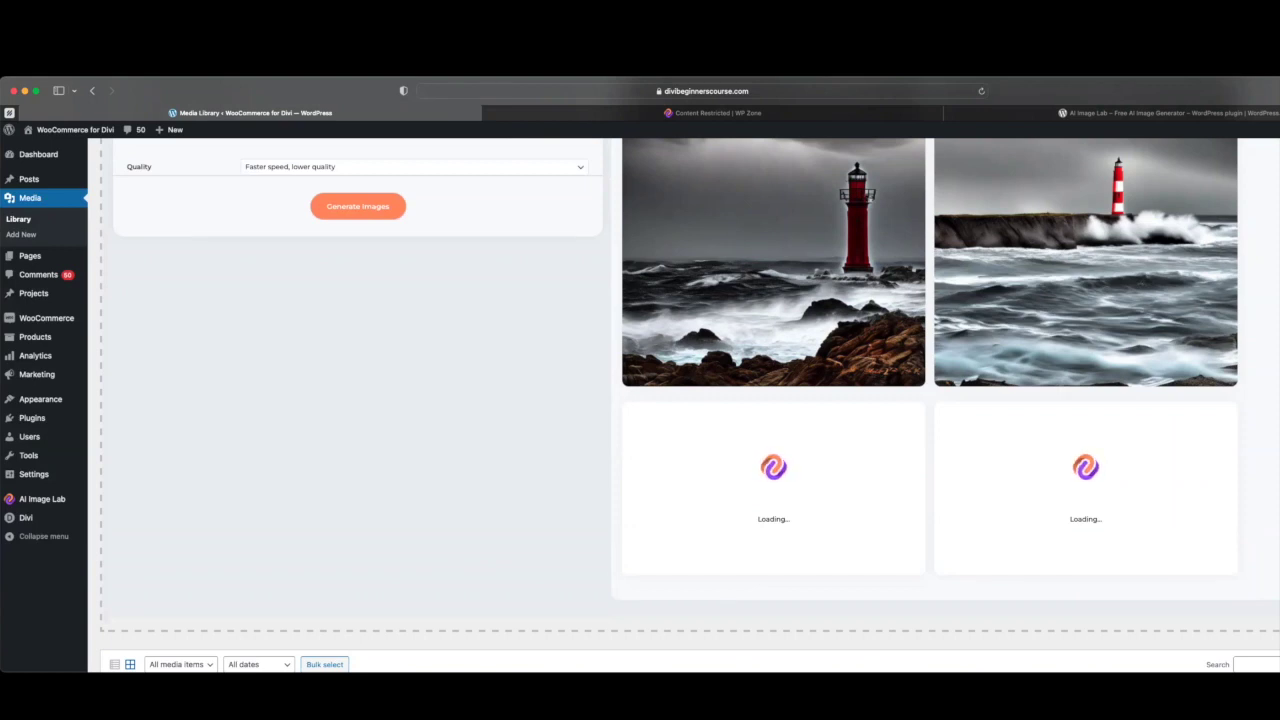
pyautogui.scroll(-2, 930, 400)
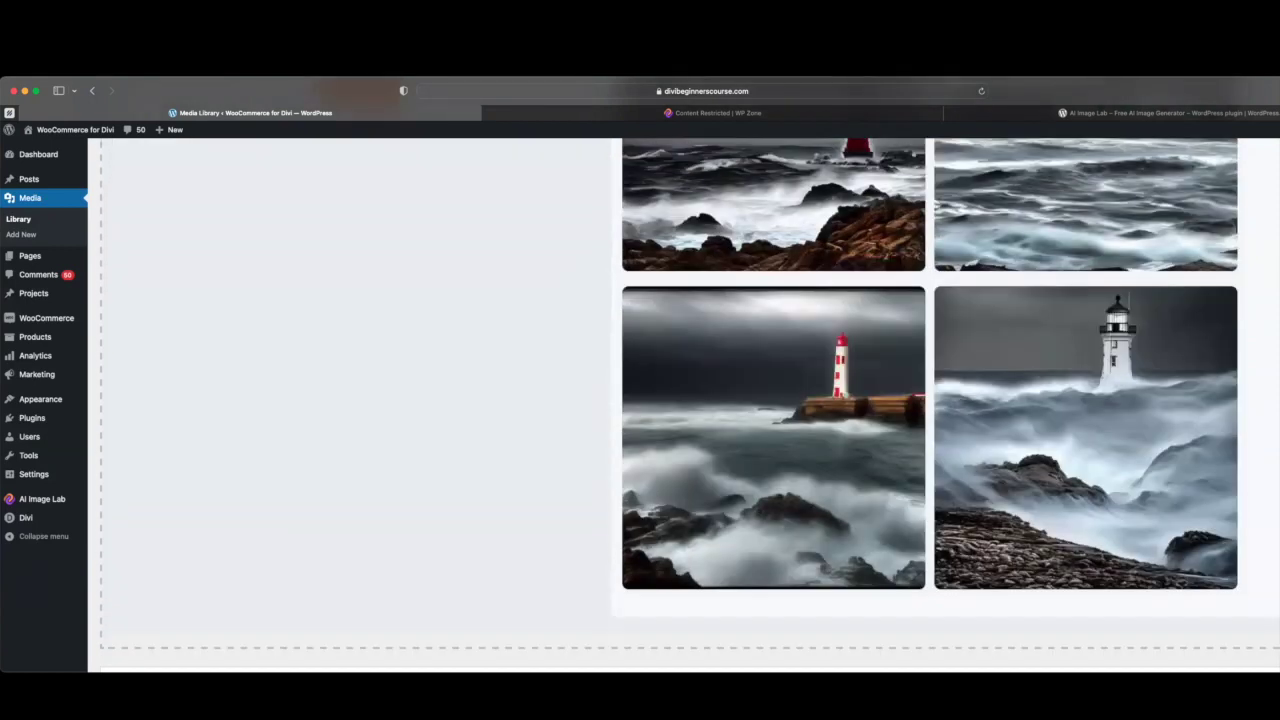
pyautogui.scroll(-1, 690, 400)
pyautogui.scroll(5, 690, 400)
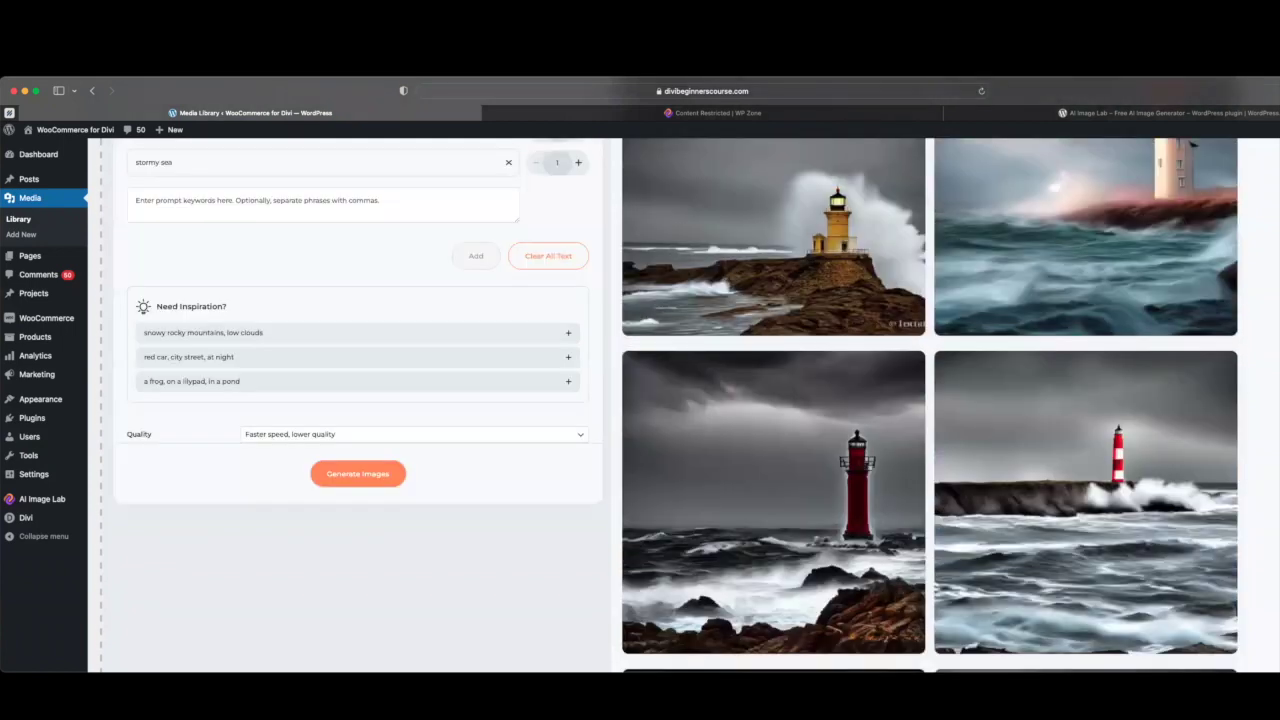
pyautogui.scroll(3, 690, 400)
pyautogui.scroll(-3, 855, 285)
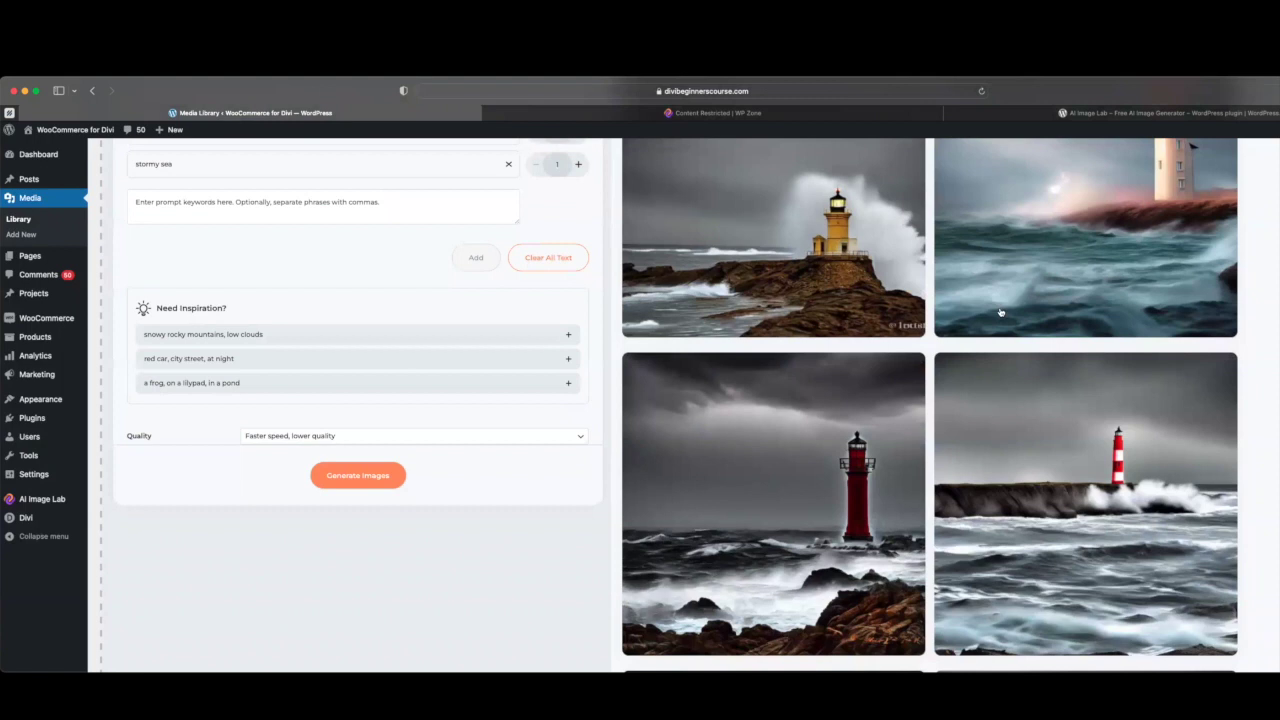
pyautogui.scroll(-2, 1000, 312)
pyautogui.scroll(-3, 1000, 312)
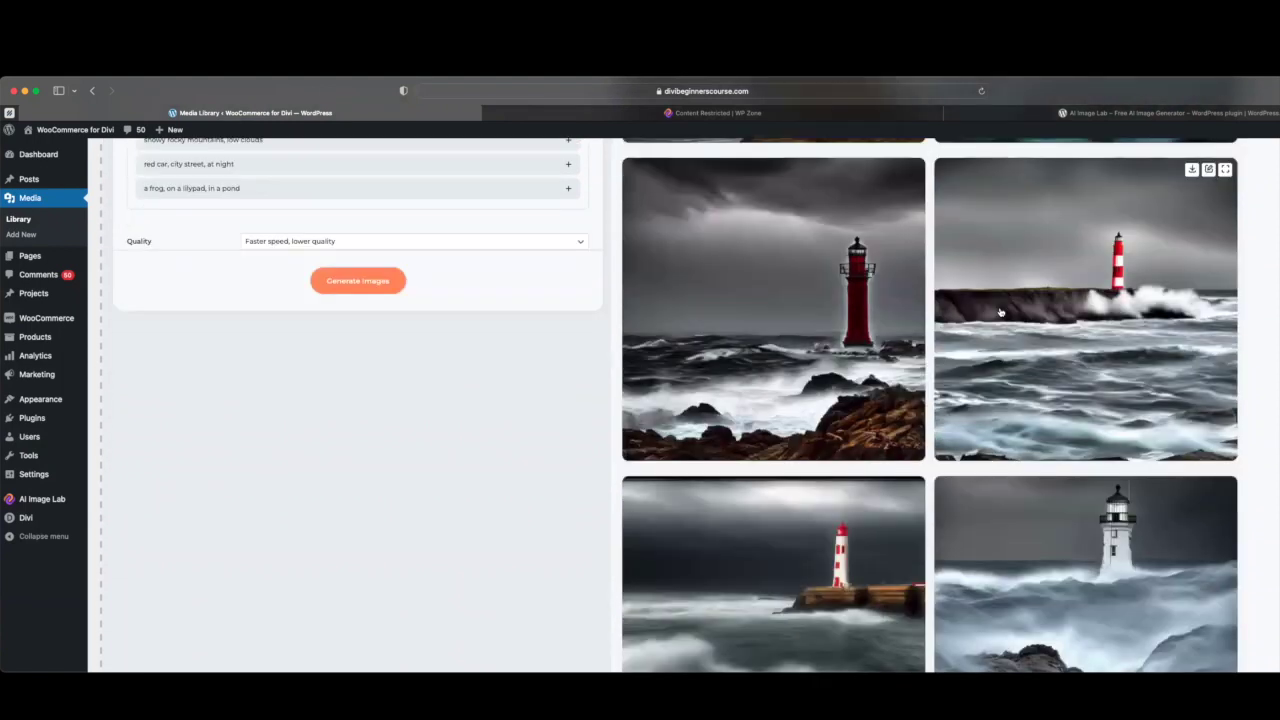
pyautogui.scroll(-1, 1000, 313)
pyautogui.scroll(-1, 1000, 313)
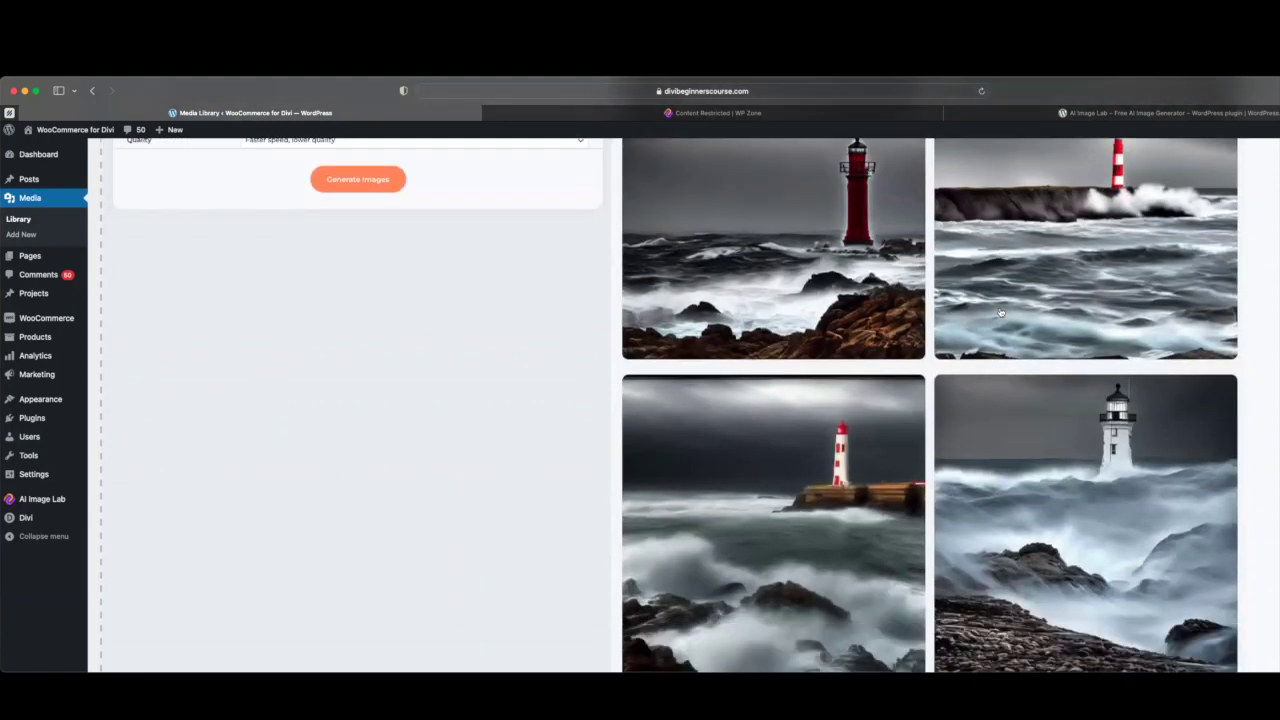
pyautogui.scroll(2, 998, 312)
pyautogui.scroll(6, 1053, 300)
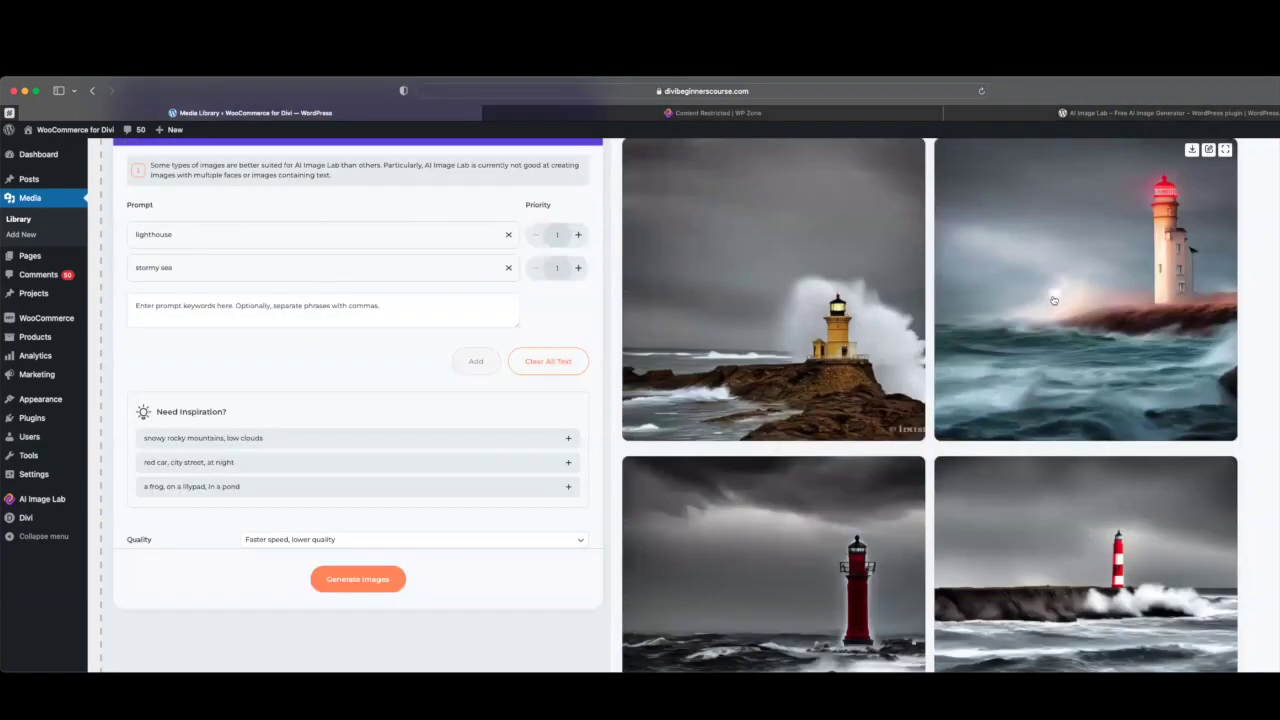
pyautogui.scroll(-2, 1008, 310)
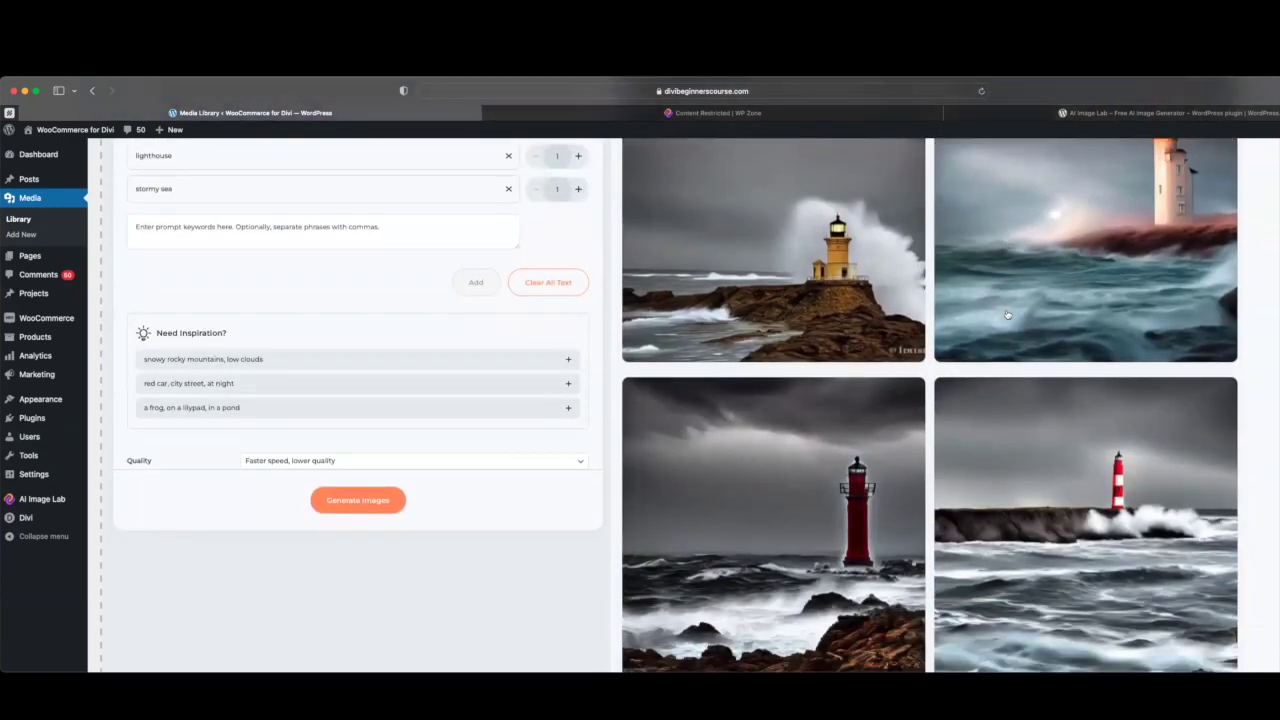
pyautogui.scroll(-1, 948, 288)
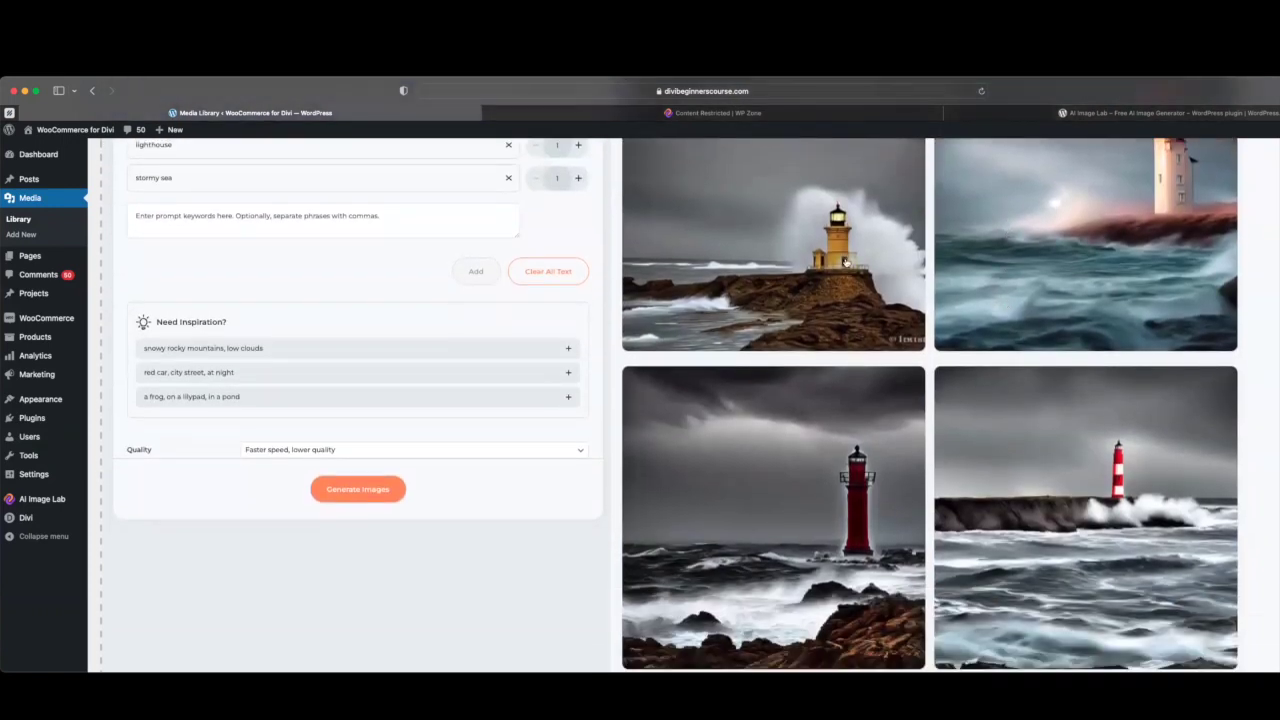
# Open the generated image of the lighthouse with the glowing red lantern and get it for the Media Library.
pyautogui.scroll(3, 1080, 268)
pyautogui.click(1080, 268)
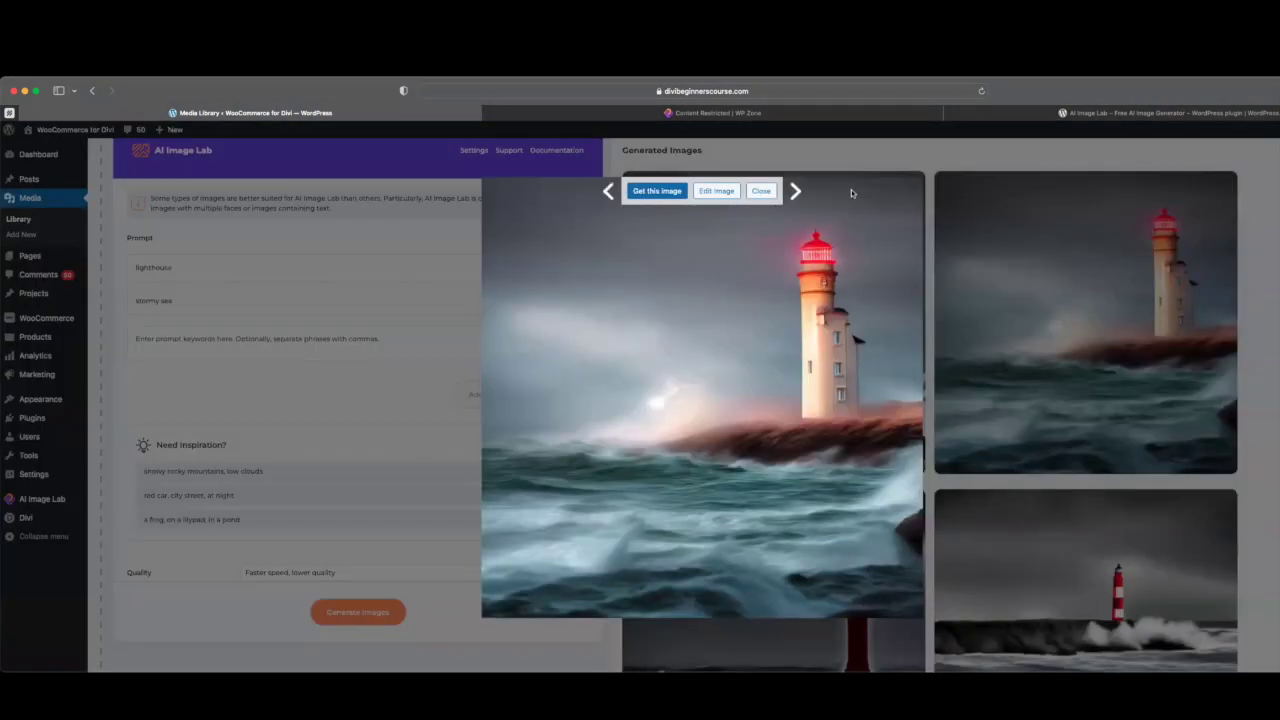
pyautogui.click(662, 191)
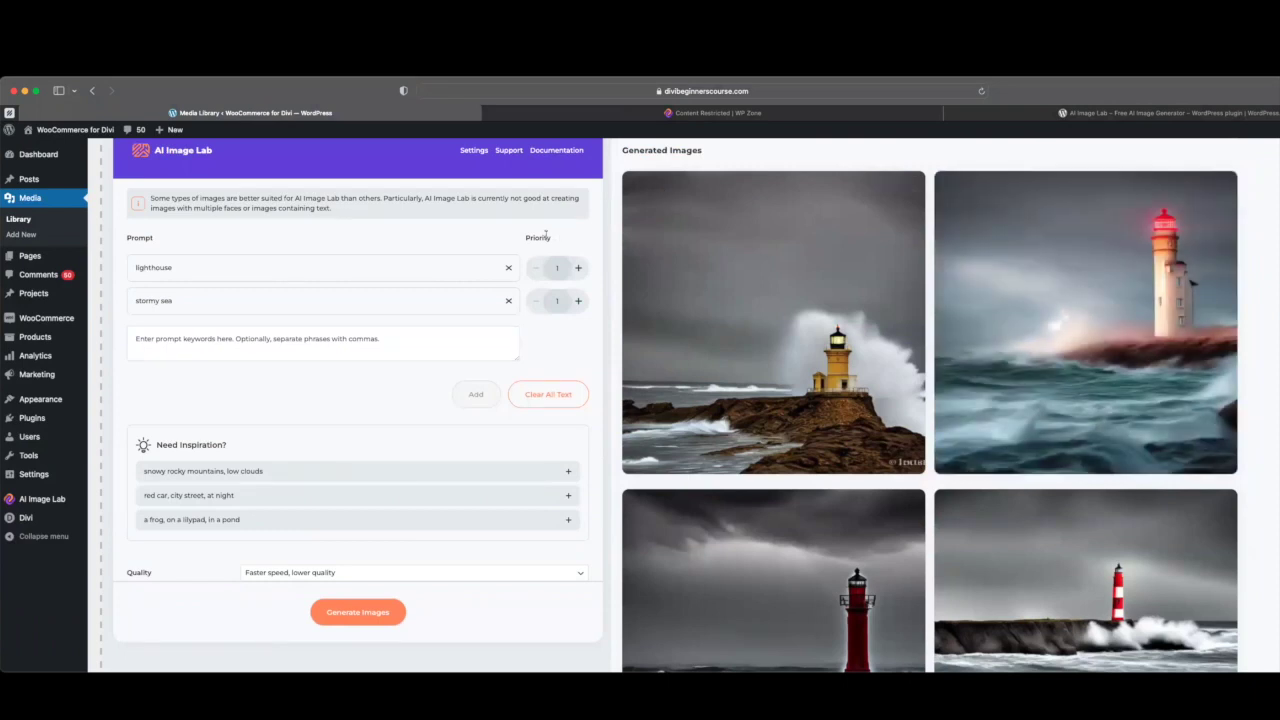
# Expand the Style settings for the same prompt and set the image type to Painting.
pyautogui.scroll(2, 576, 268)
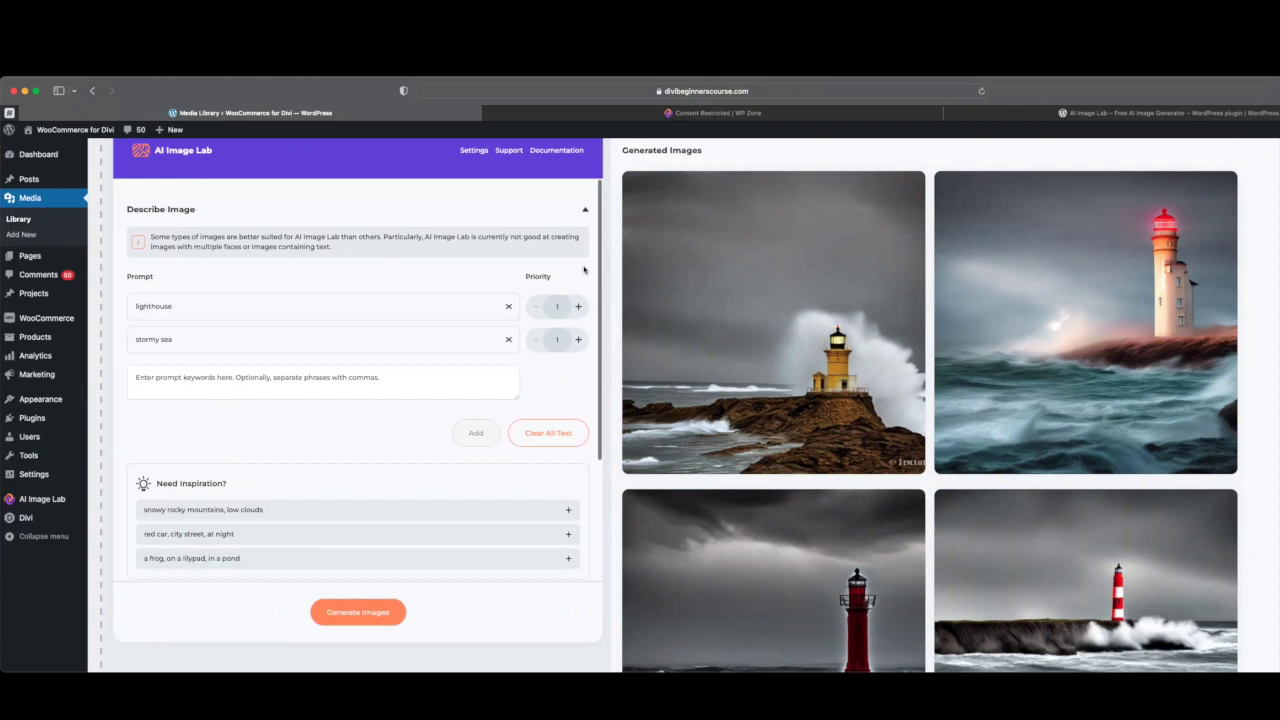
pyautogui.scroll(-4, 590, 270)
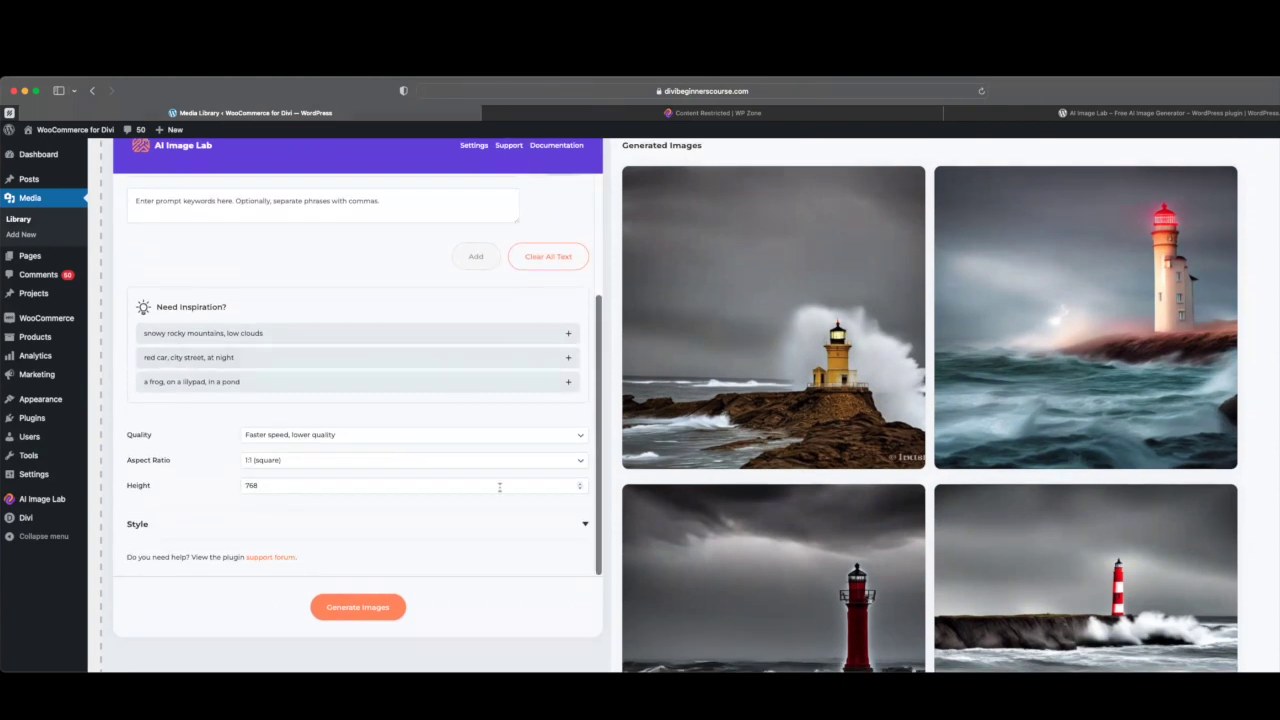
pyautogui.click(541, 532)
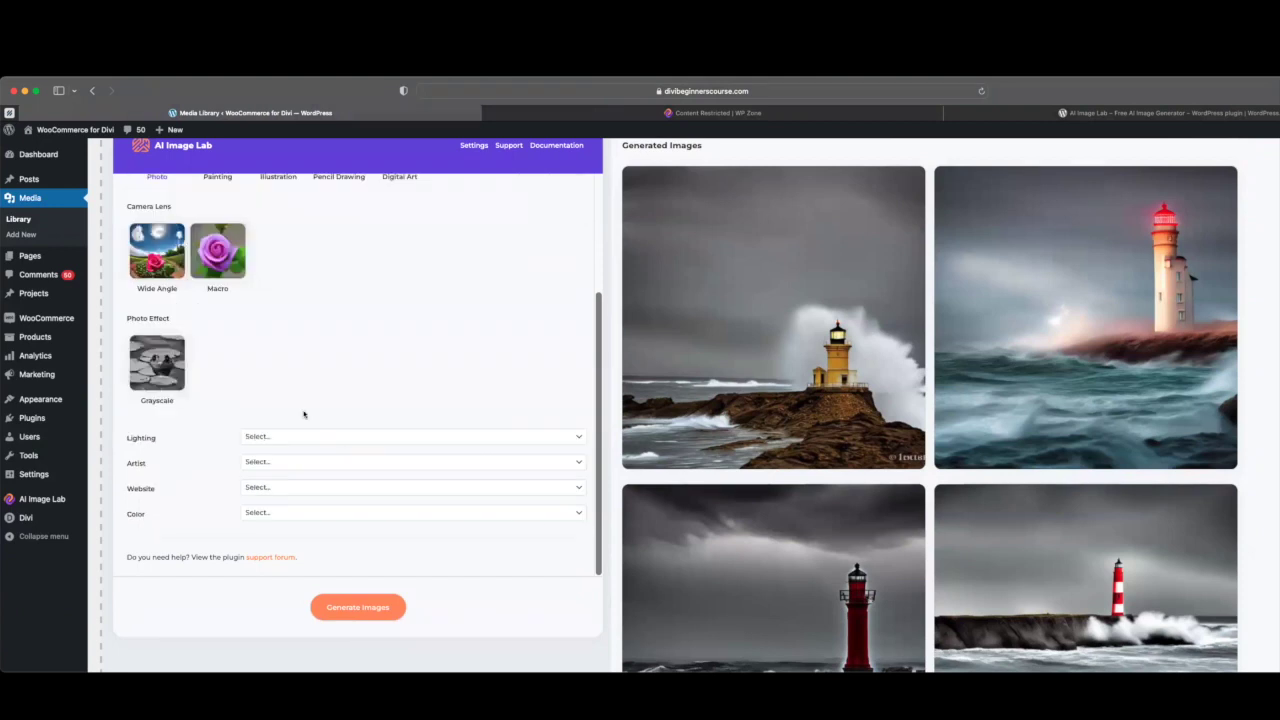
pyautogui.scroll(4, 298, 408)
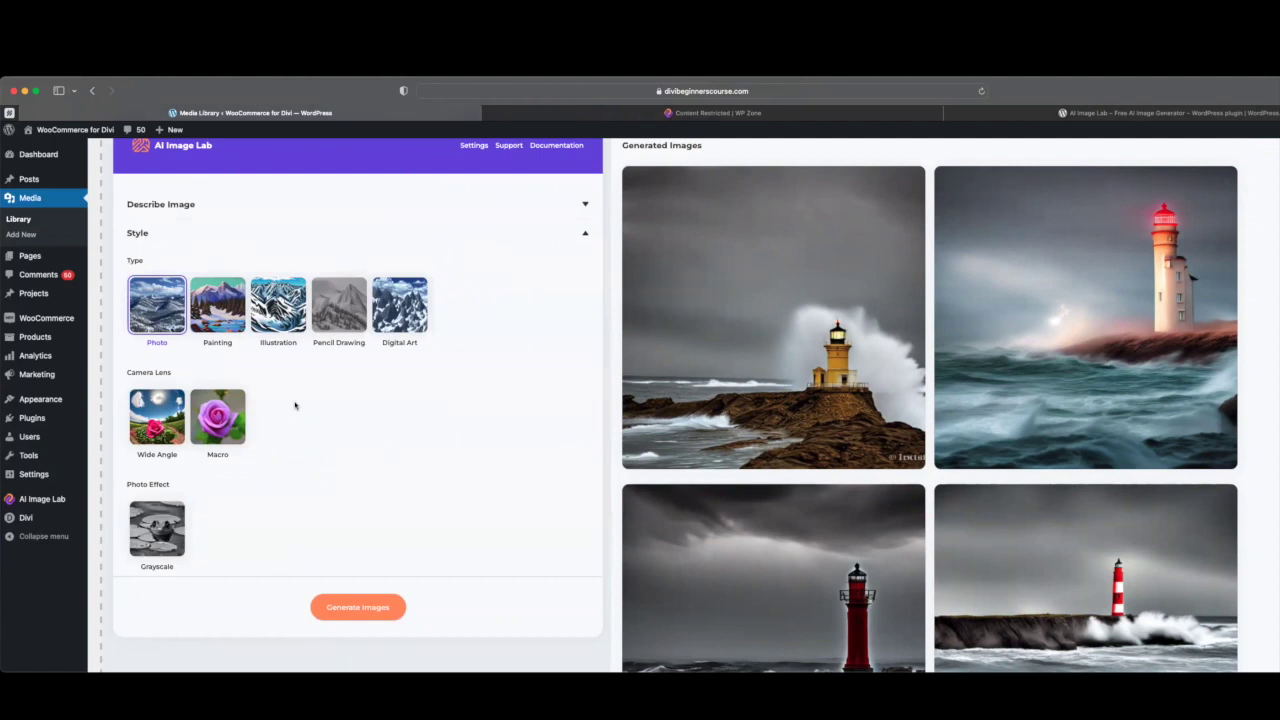
pyautogui.click(217, 305)
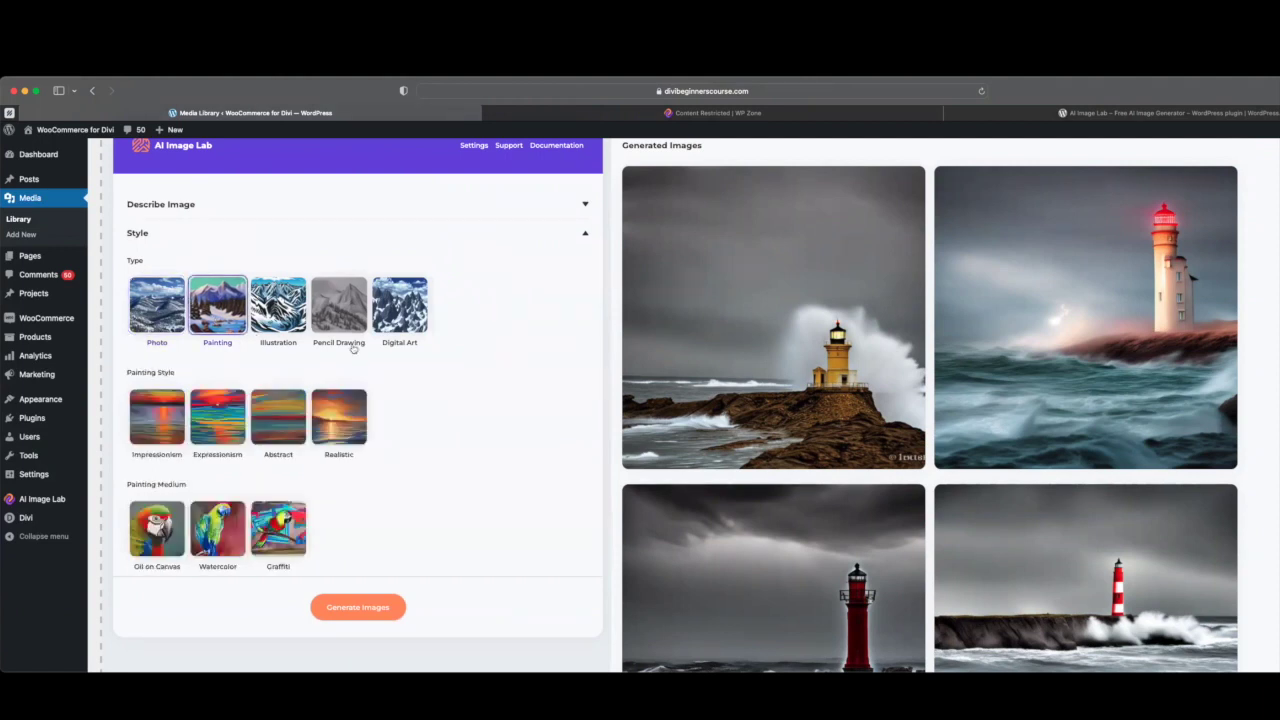
# Set the painting style to Realistic and the medium to Oil on Canvas, and generate the images.
pyautogui.click(339, 416)
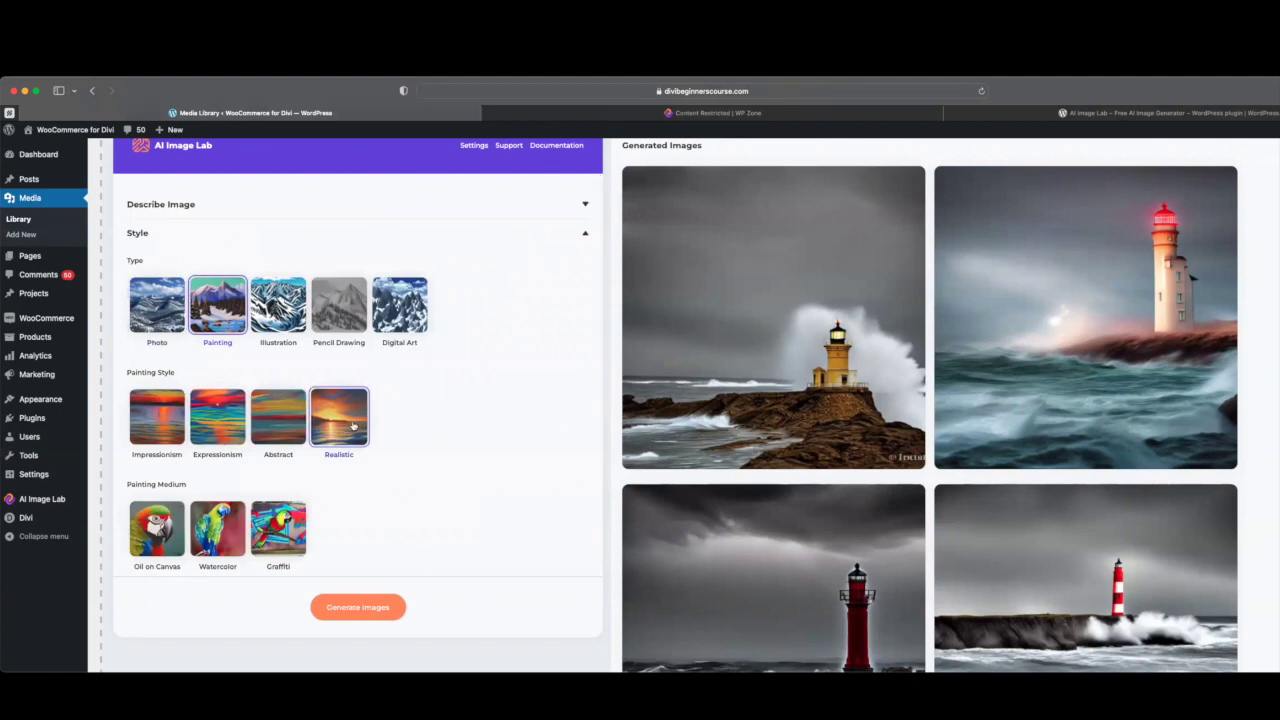
pyautogui.scroll(-3, 463, 423)
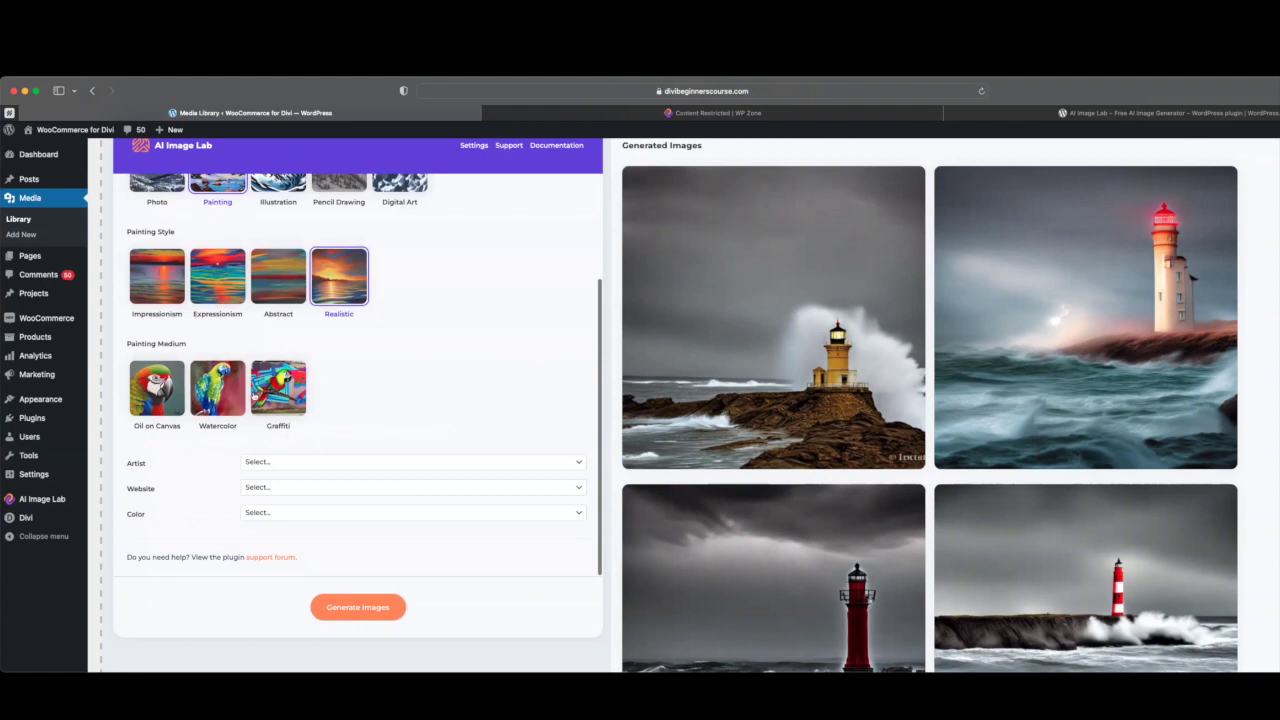
pyautogui.click(170, 399)
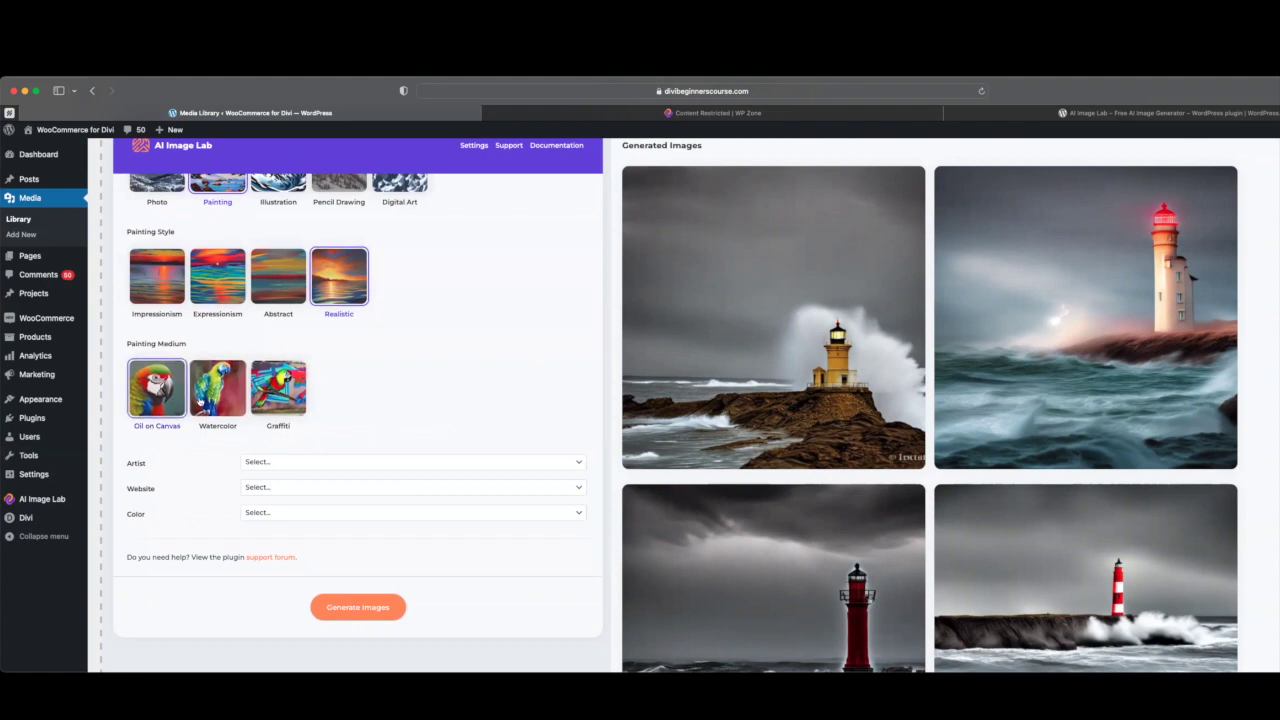
pyautogui.click(360, 607)
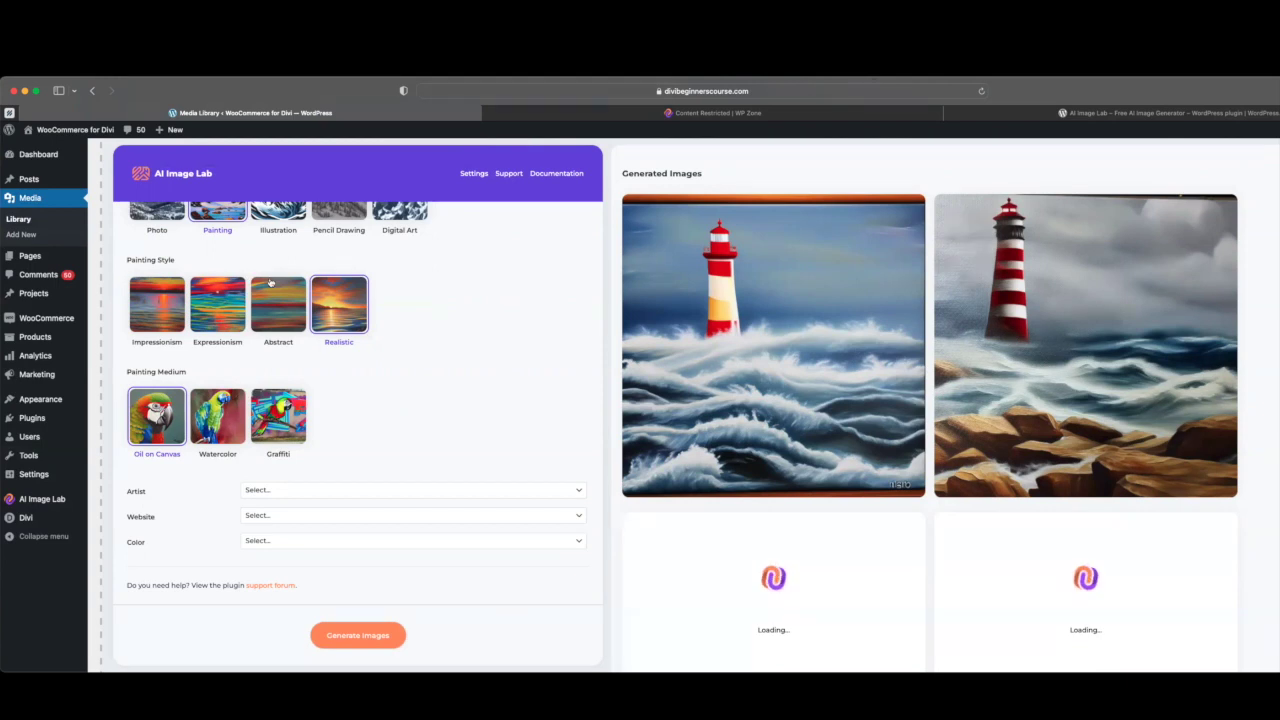
# Examine the generated oil painting images of the lighthouse in the stormy sea and compare them.
pyautogui.scroll(1, 300, 300)
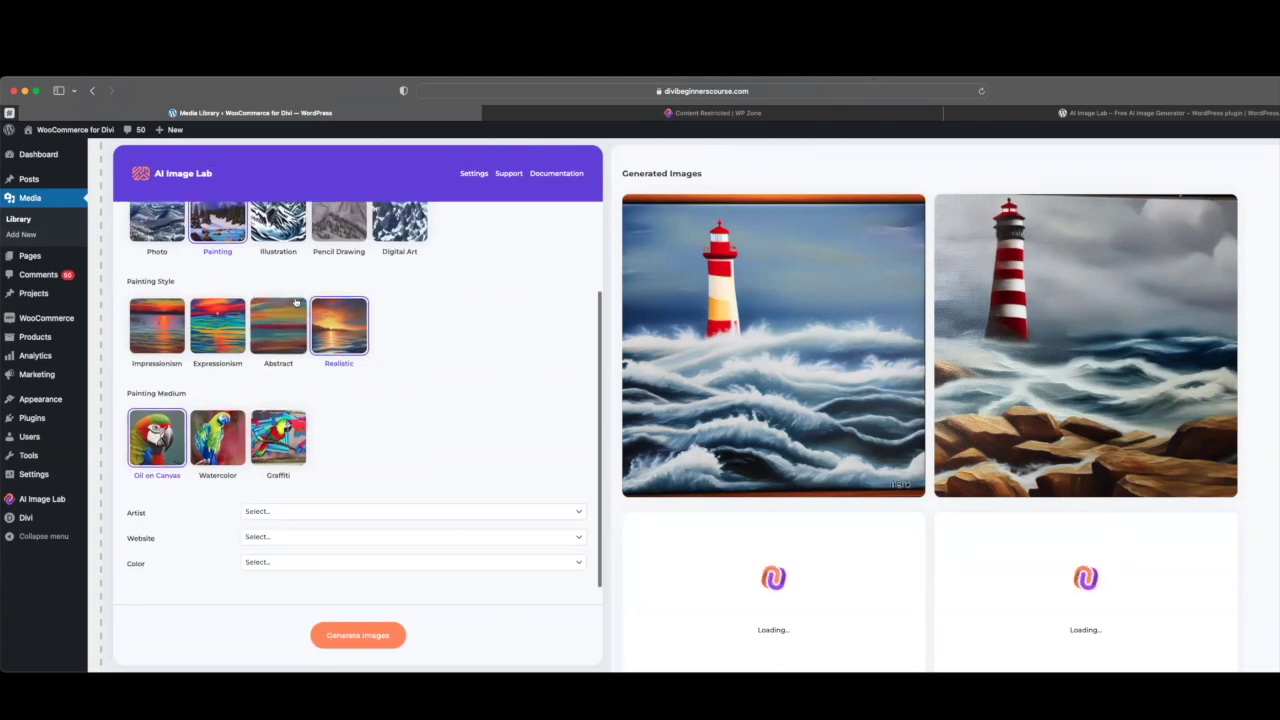
pyautogui.scroll(2, 296, 302)
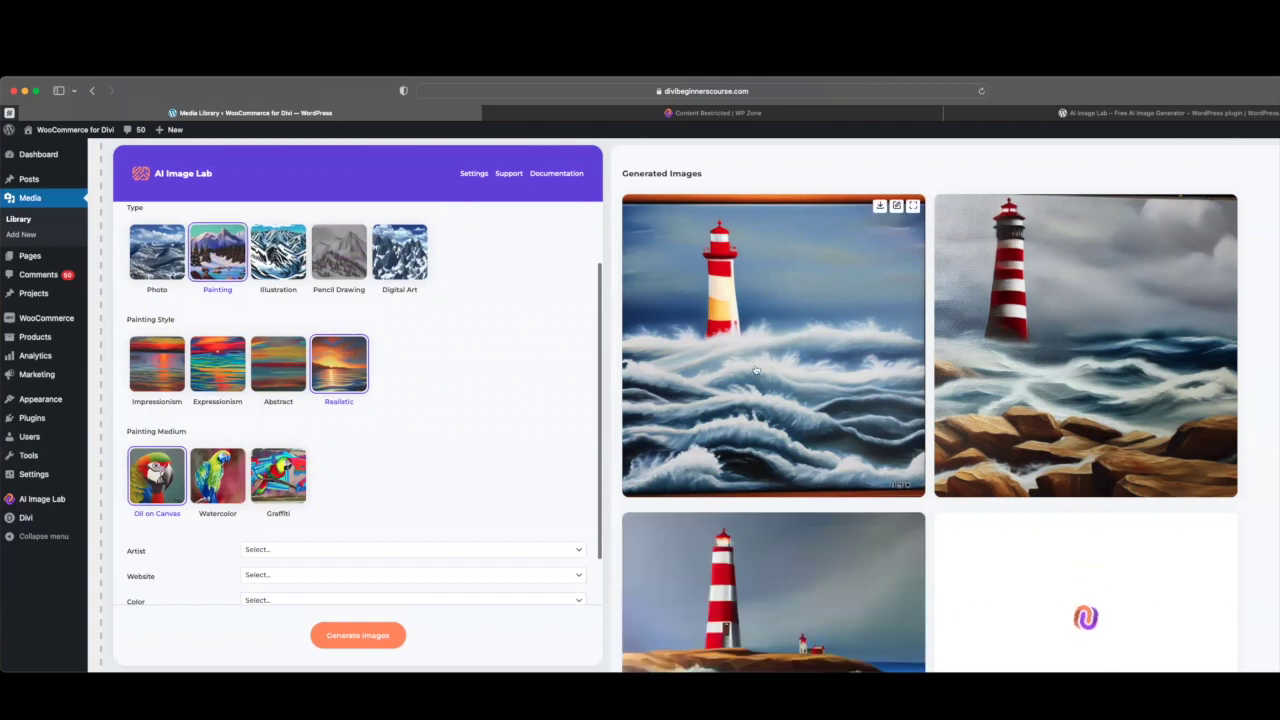
pyautogui.scroll(-2, 1000, 370)
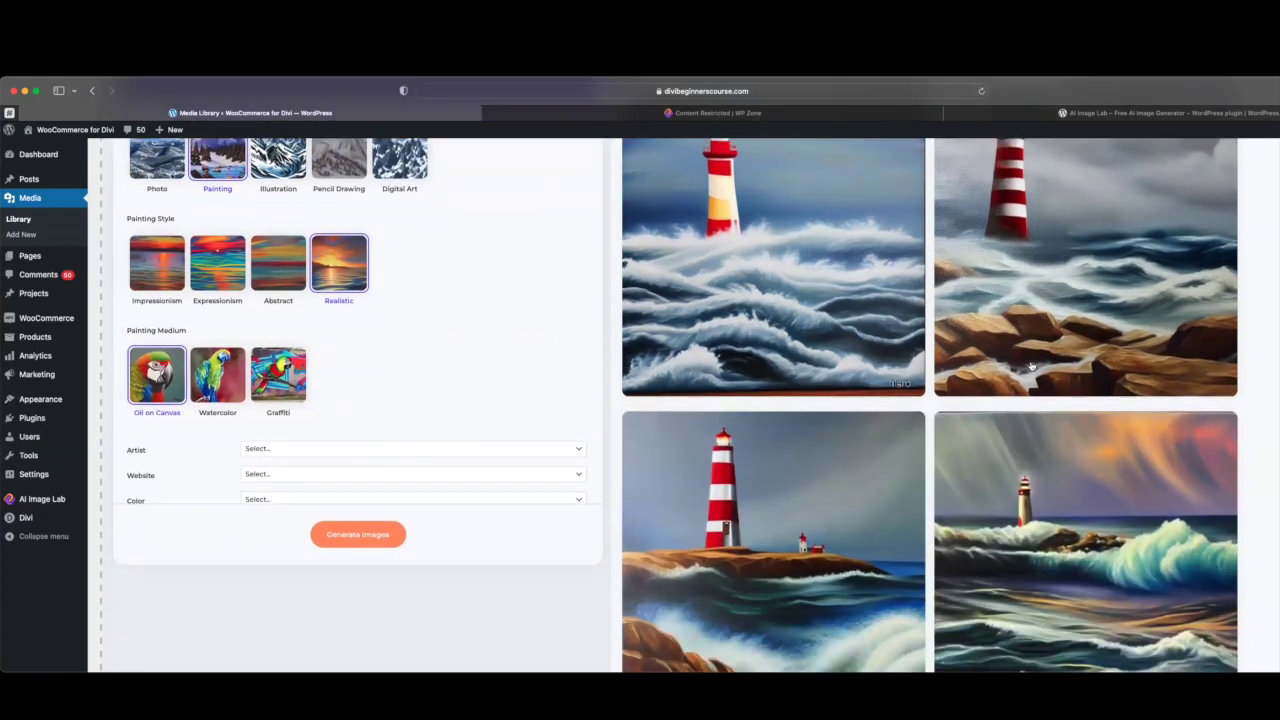
pyautogui.scroll(-1, 1031, 366)
pyautogui.scroll(-3, 1031, 366)
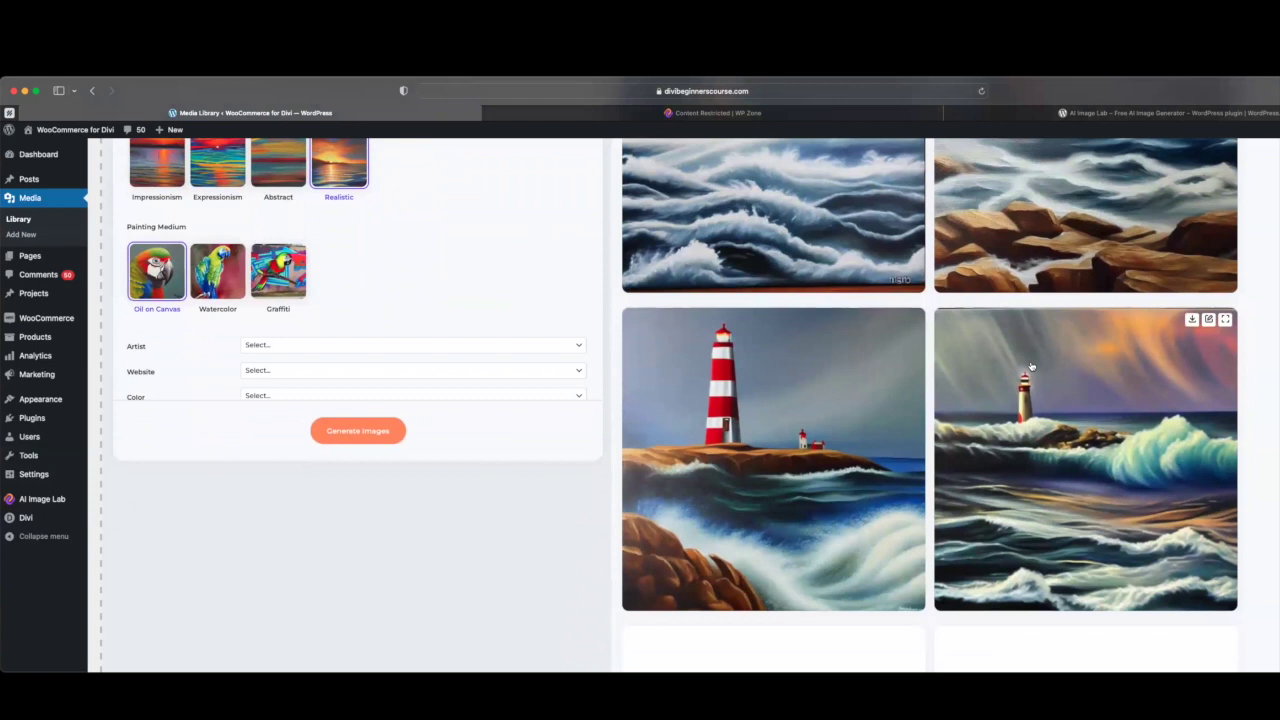
pyautogui.scroll(-5, 1031, 366)
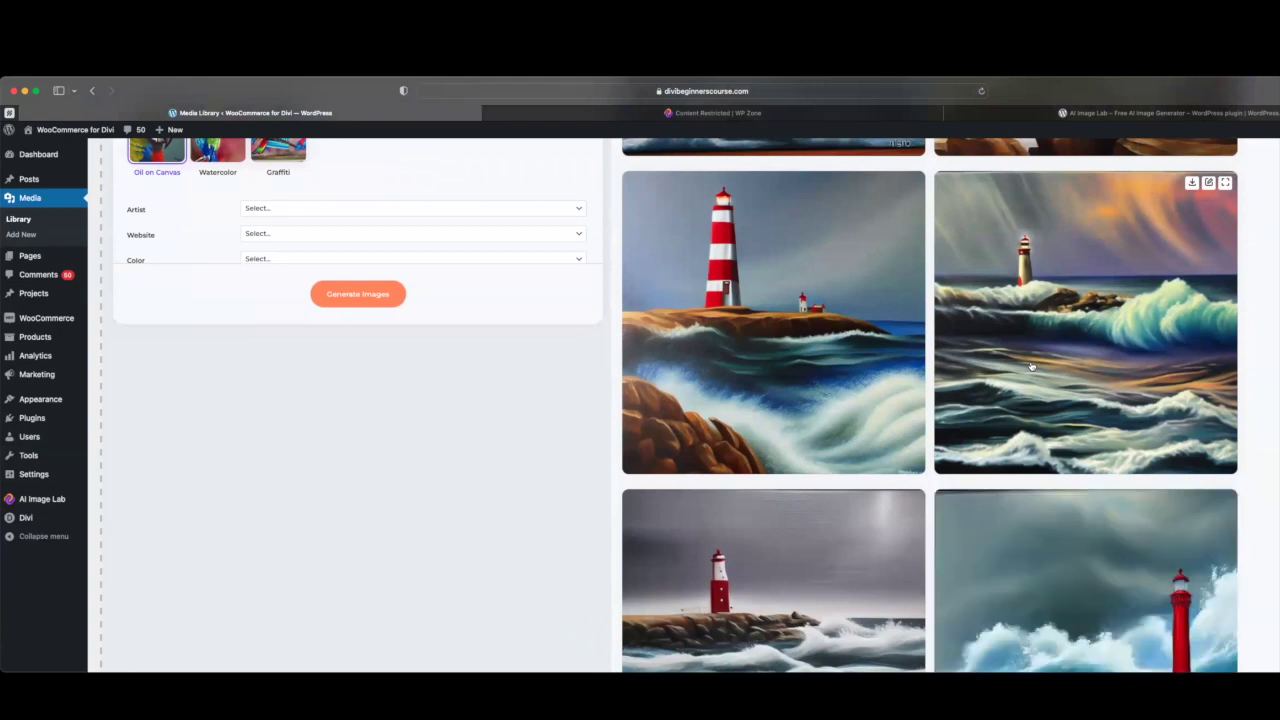
pyautogui.scroll(10, 1031, 366)
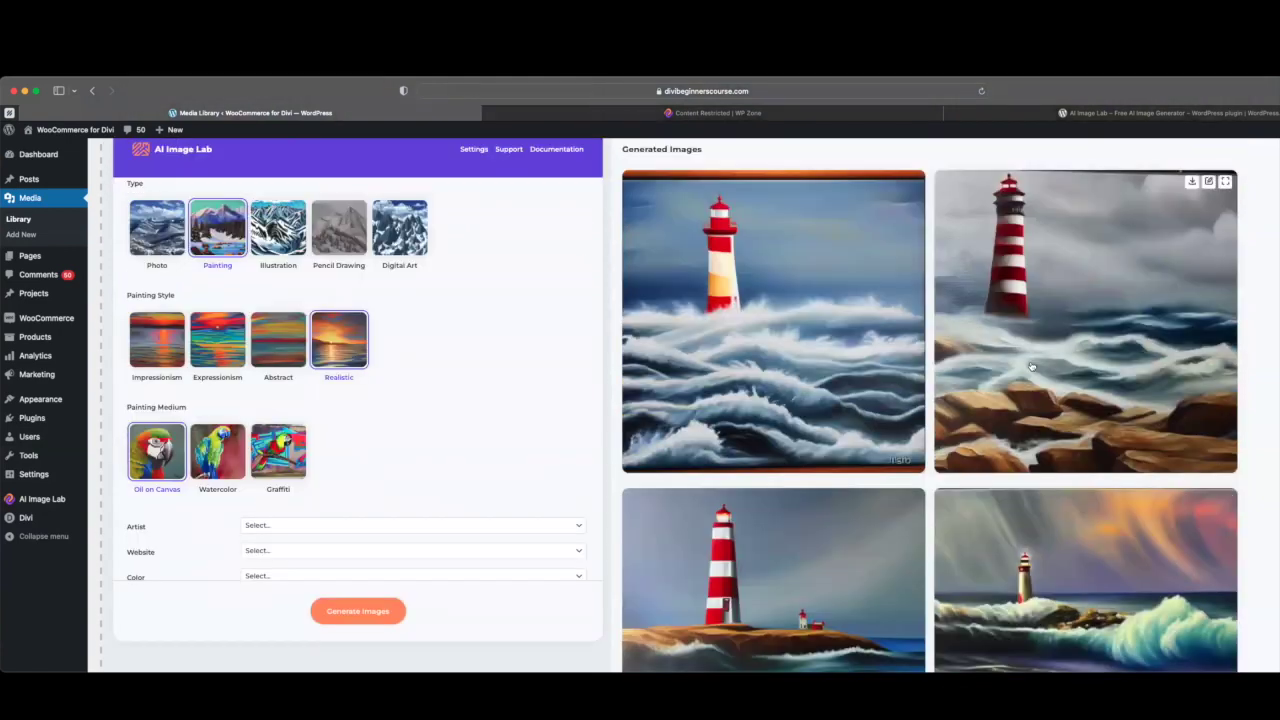
pyautogui.scroll(3, 1031, 366)
pyautogui.scroll(3, 1031, 366)
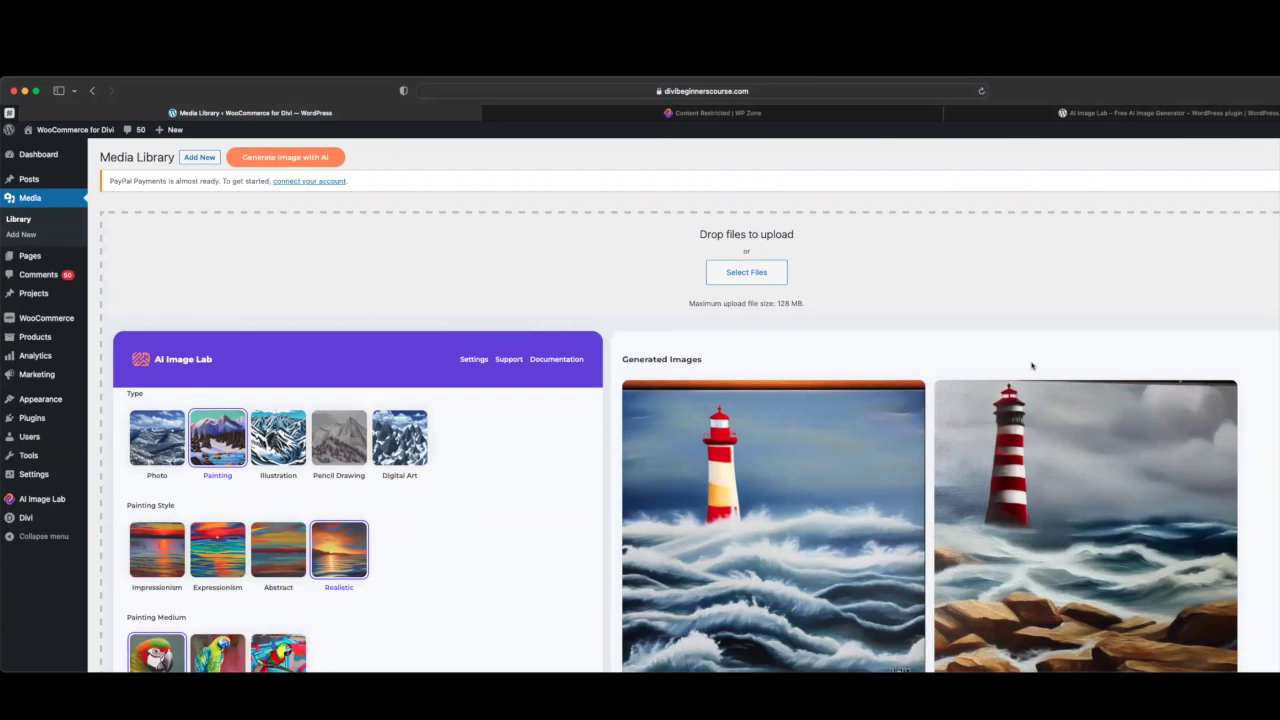
# Review the image description's prompt phrases, inspiration and quality settings, and reopen the Style settings to check the type choices.
pyautogui.scroll(3, 487, 453)
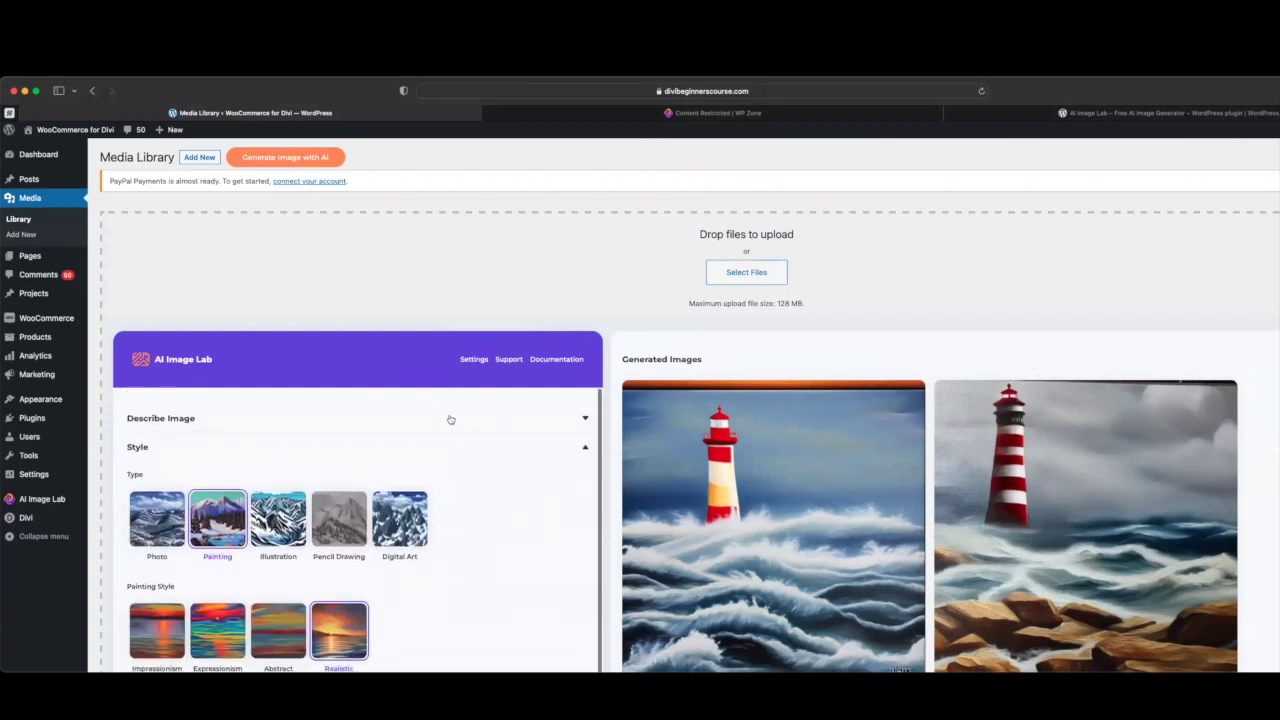
pyautogui.click(369, 426)
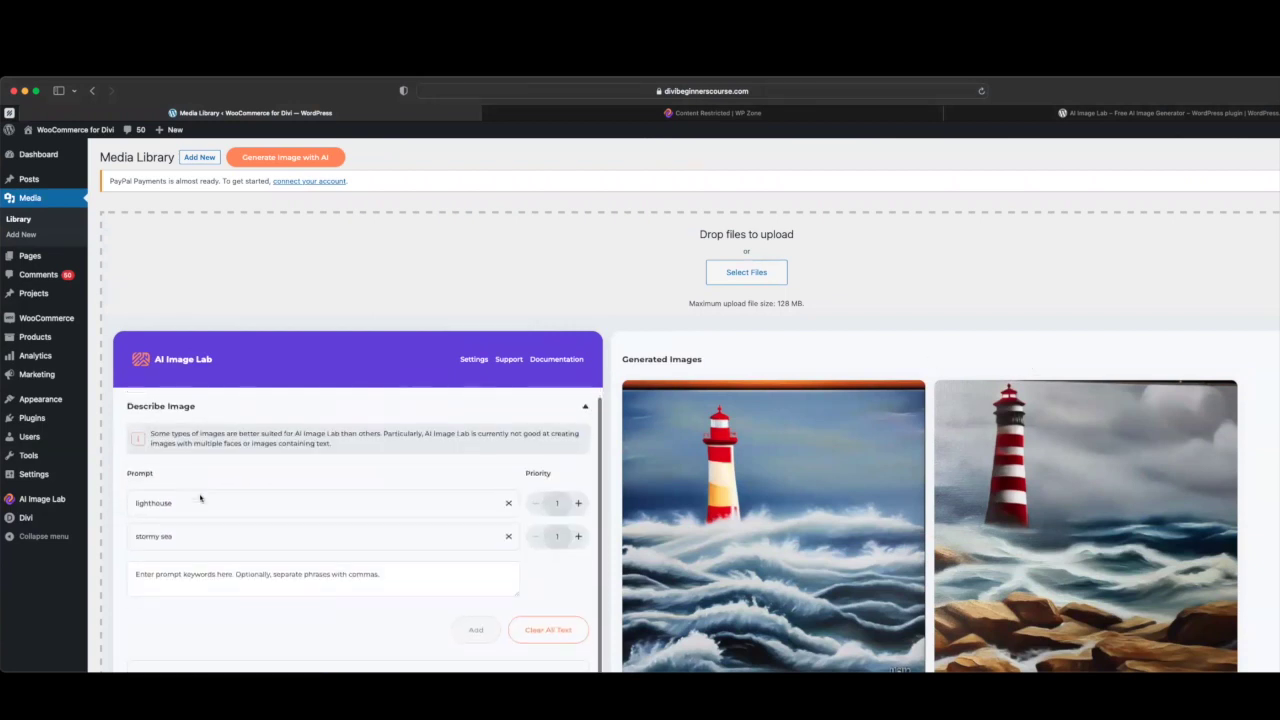
pyautogui.scroll(-2, 199, 493)
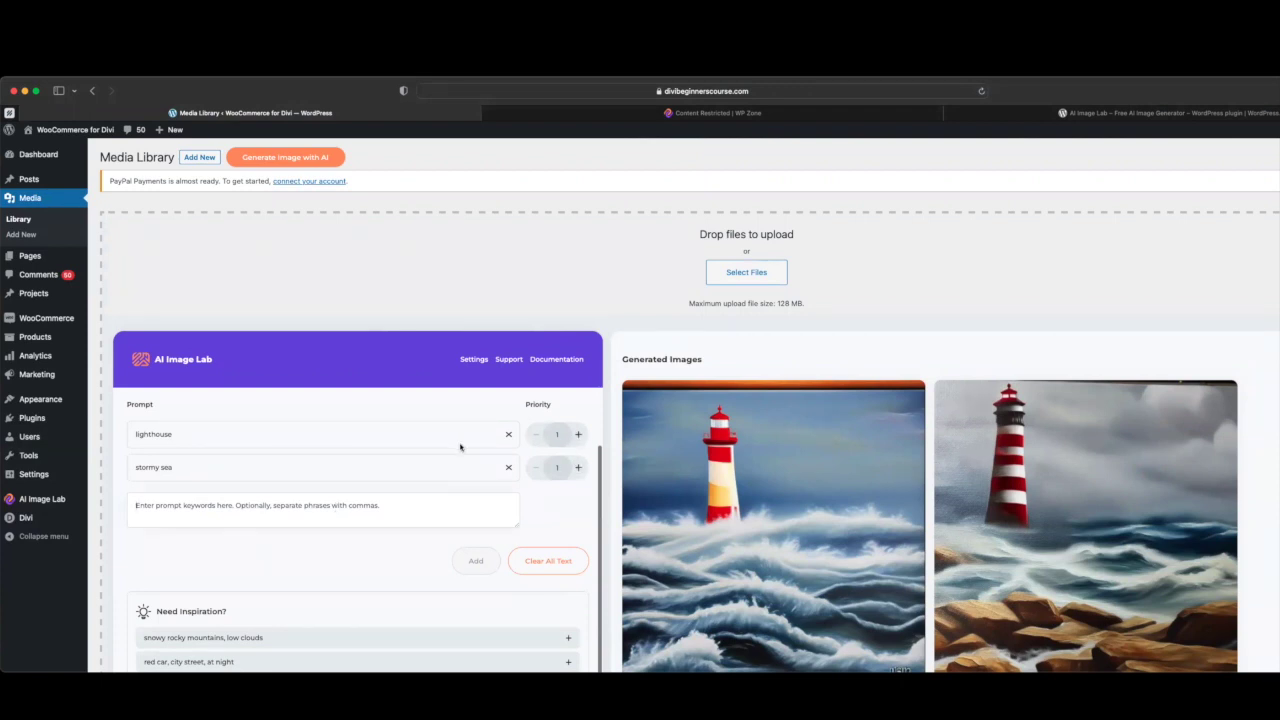
pyautogui.scroll(-3, 514, 578)
pyautogui.scroll(-4, 515, 577)
pyautogui.scroll(-2, 515, 577)
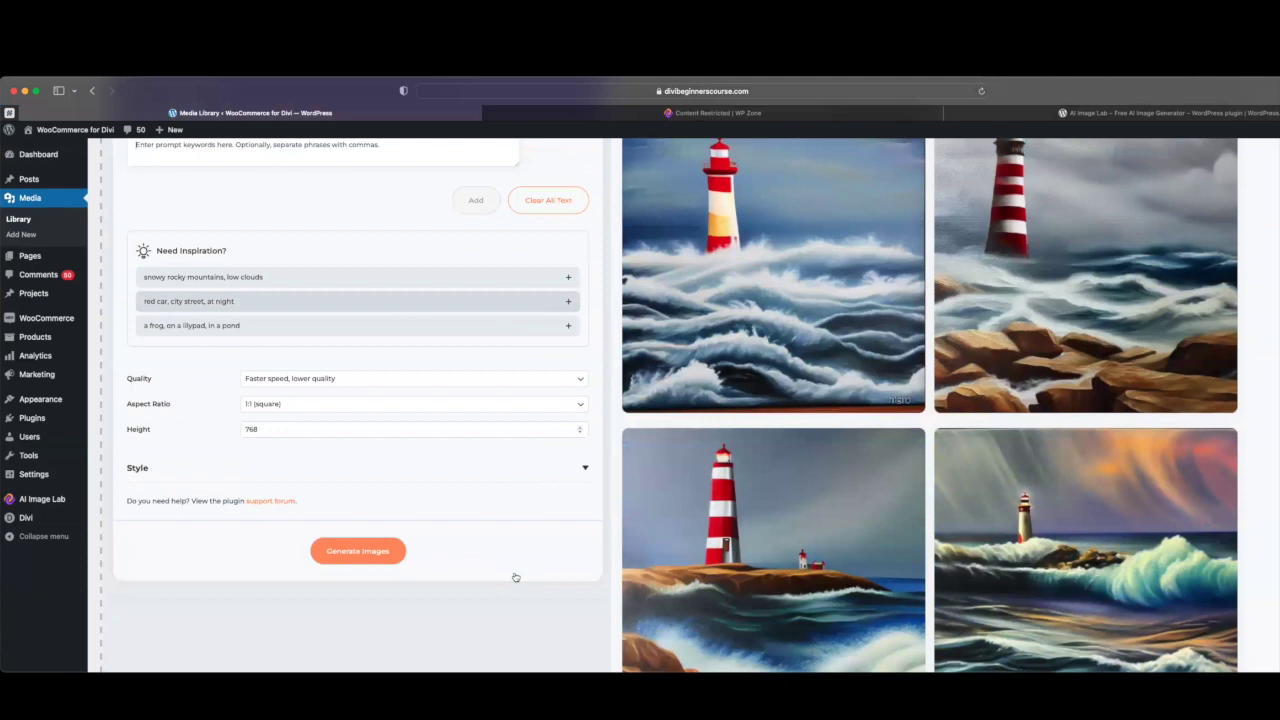
pyautogui.click(469, 452)
pyautogui.scroll(3, 417, 406)
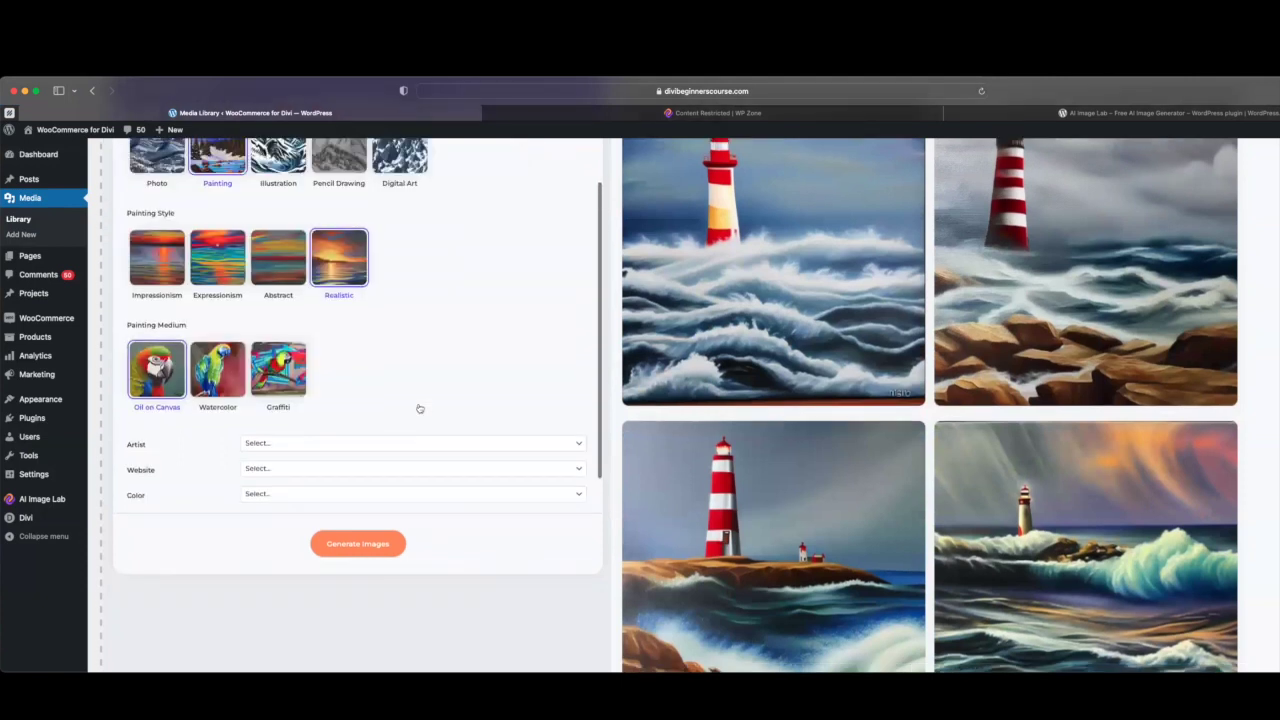
pyautogui.scroll(1, 420, 408)
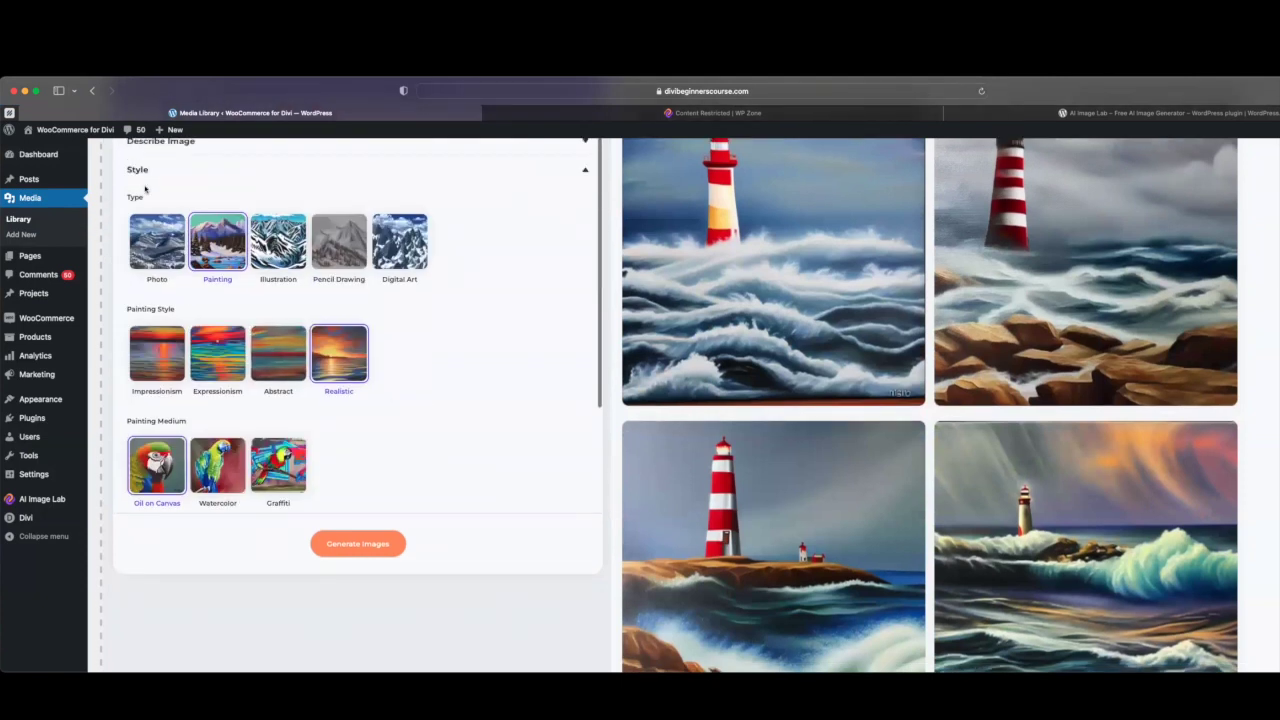
# Create a new page with the Divi Builder and start building it from scratch.
pyautogui.moveTo(165, 133)
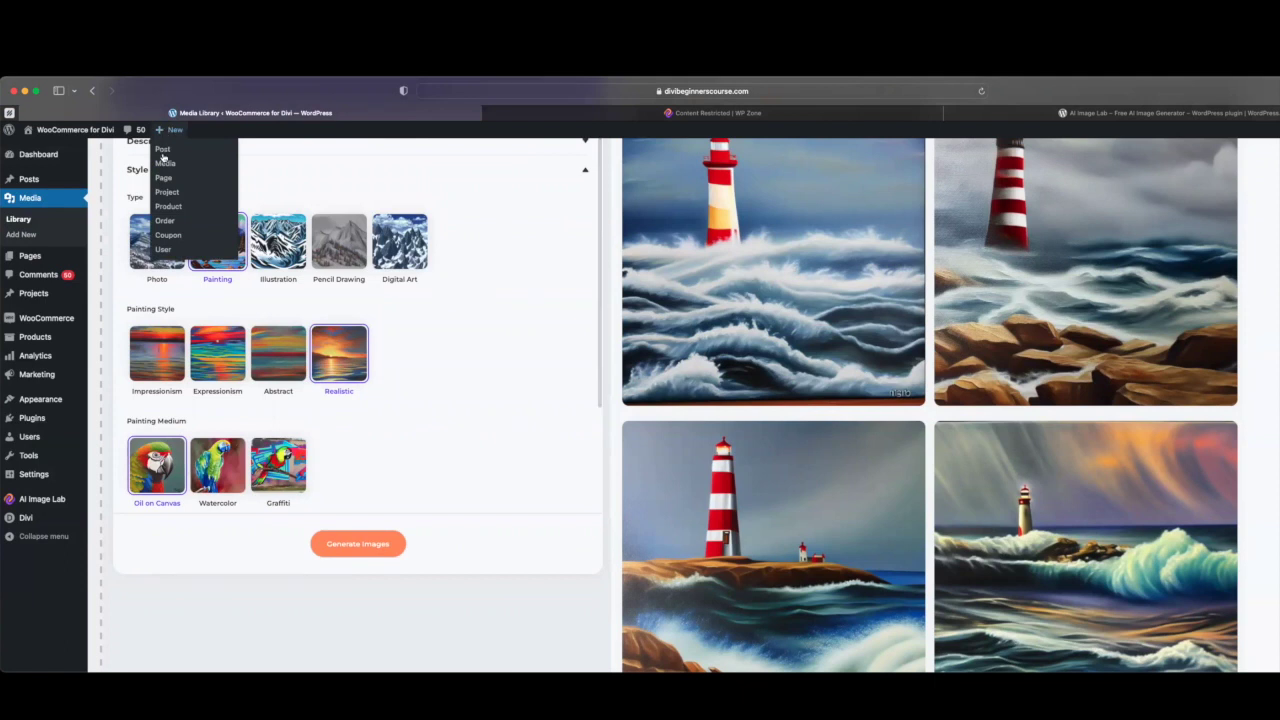
pyautogui.click(160, 179)
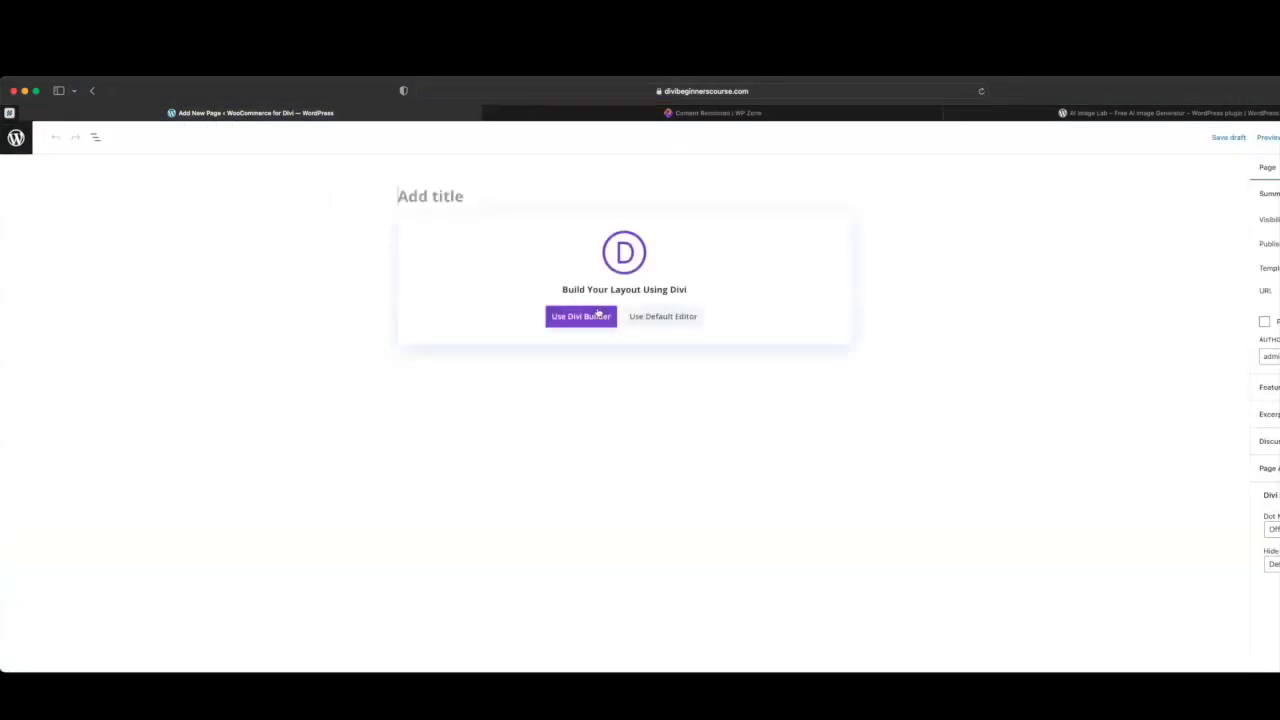
pyautogui.click(582, 316)
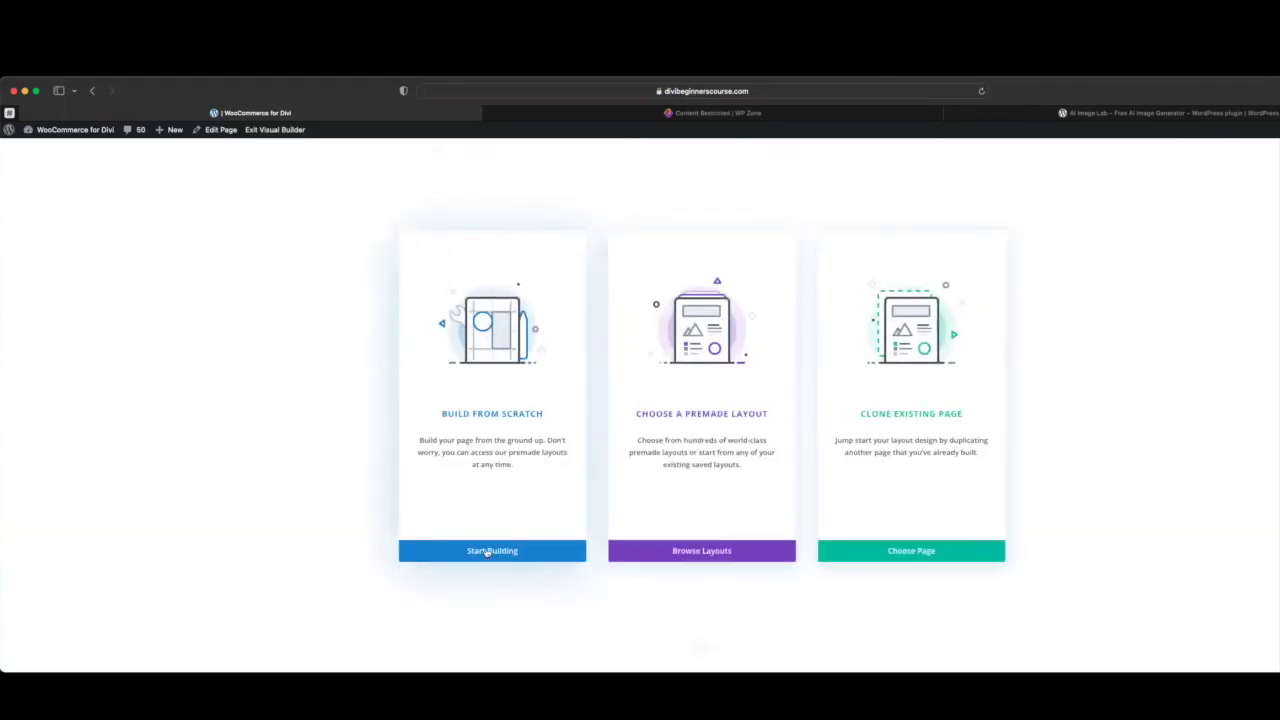
pyautogui.click(487, 551)
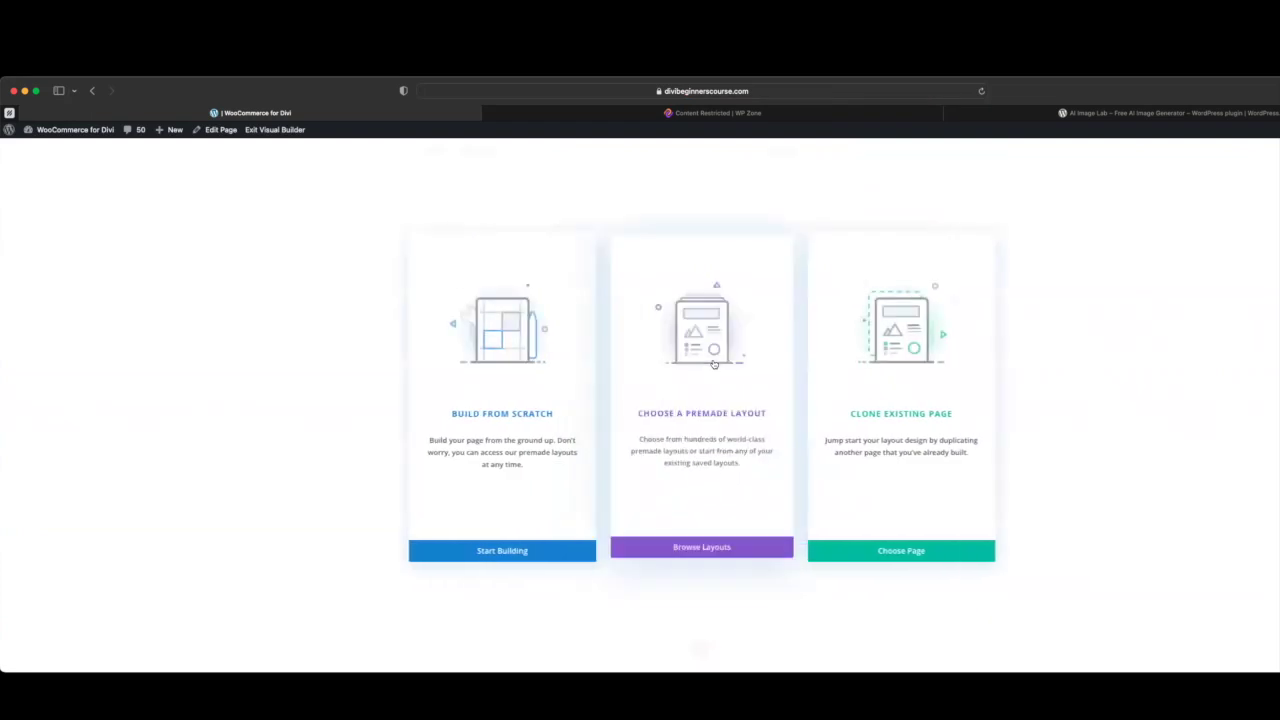
pyautogui.click(493, 549)
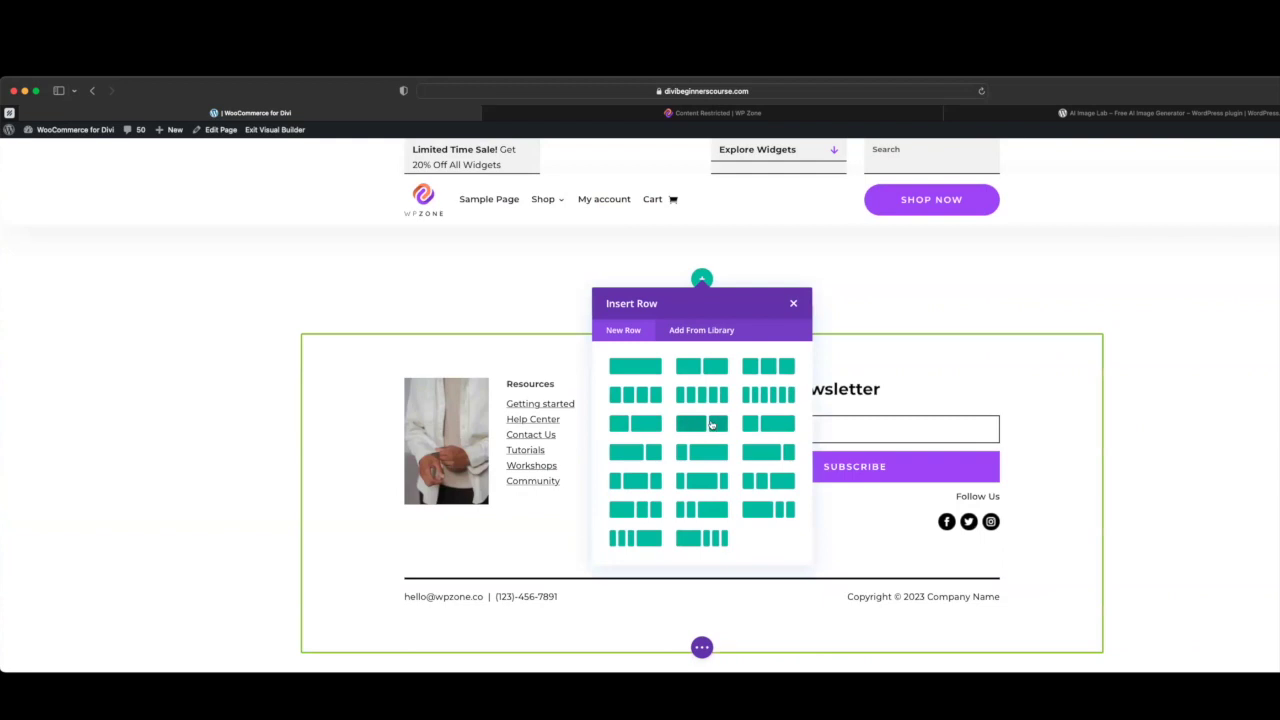
# Insert a row with two equal columns and add an Image module to its first column.
pyautogui.click(702, 366)
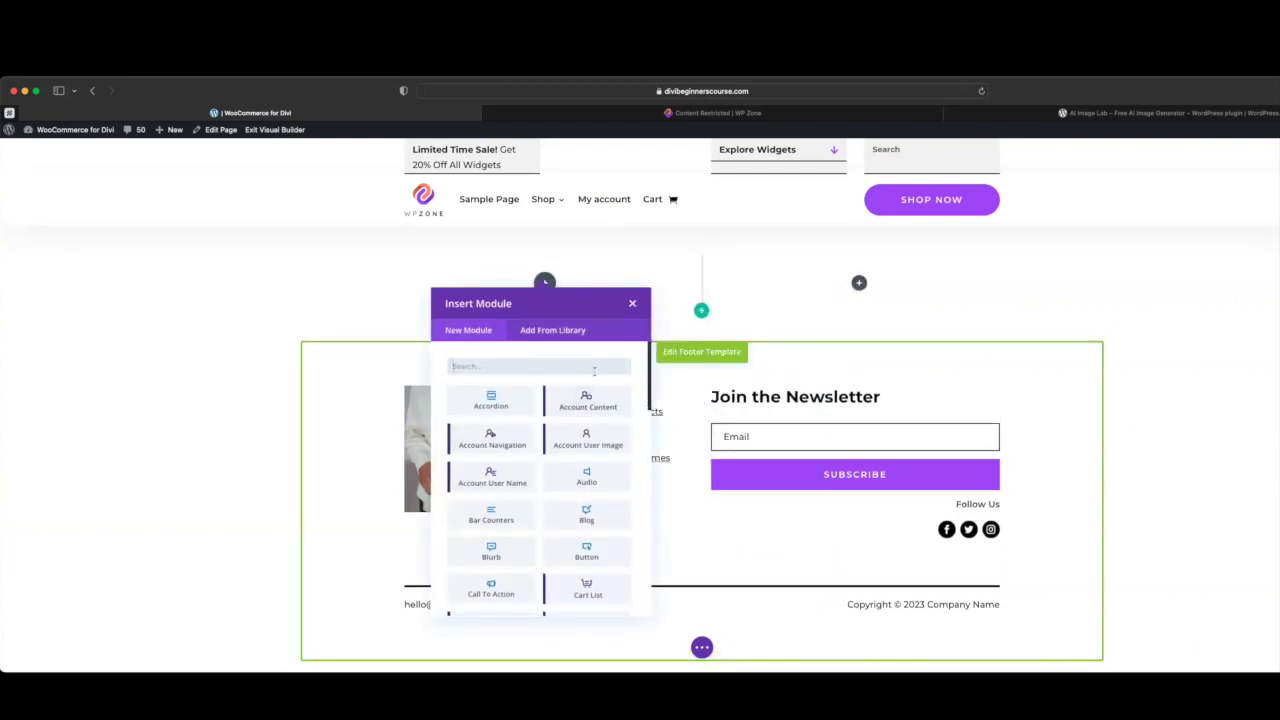
pyautogui.write('image')
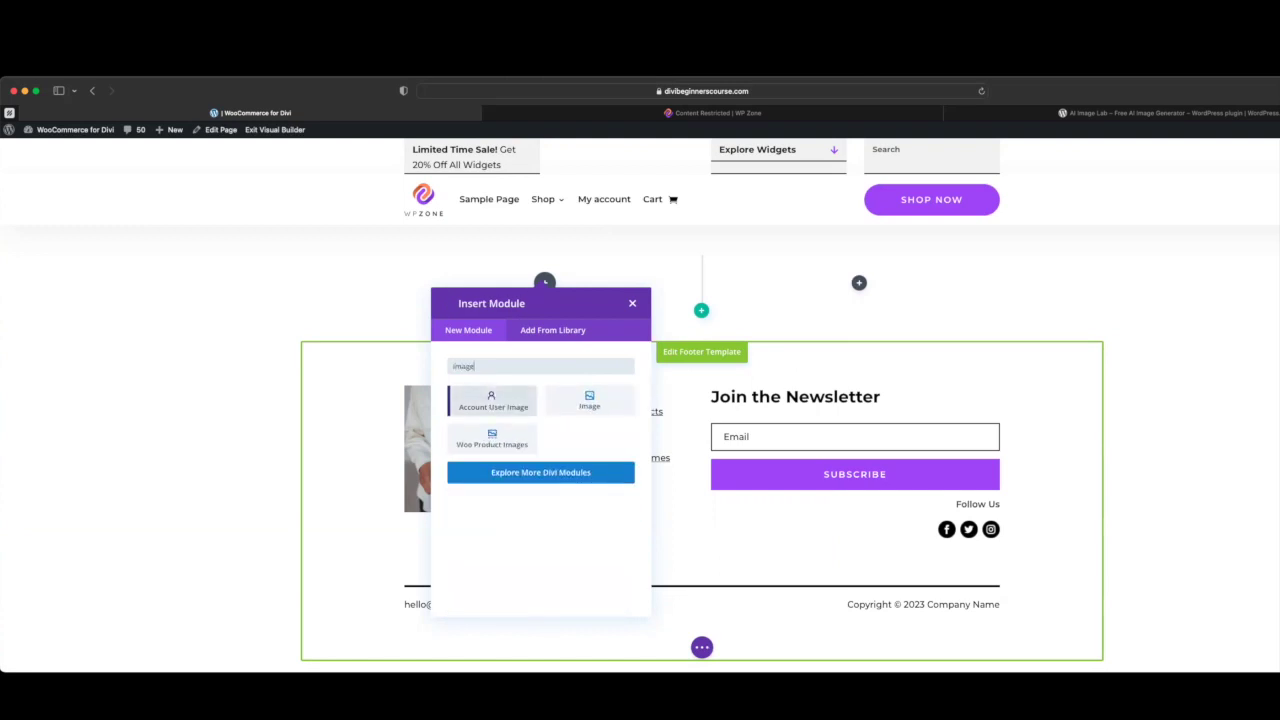
pyautogui.click(595, 401)
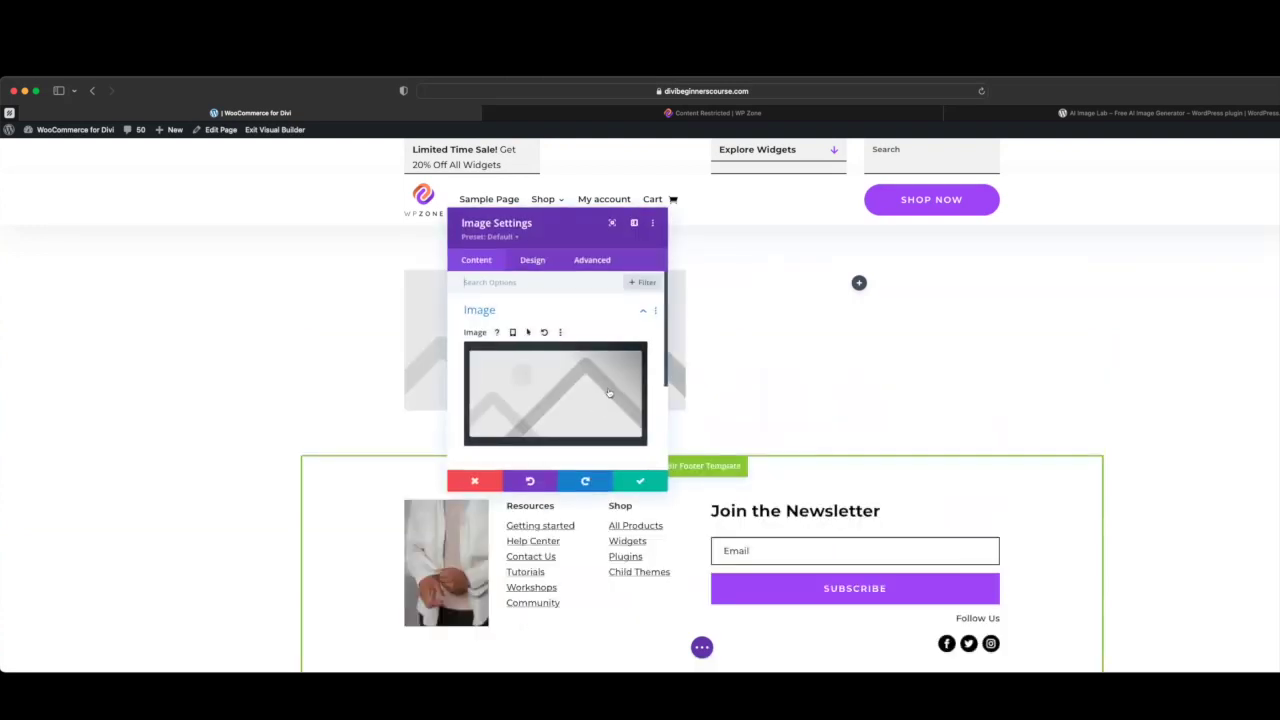
# Open the image chooser for the Image module and examine its settings for generating an image with AI.
pyautogui.scroll(-1, 596, 390)
pyautogui.click(588, 382)
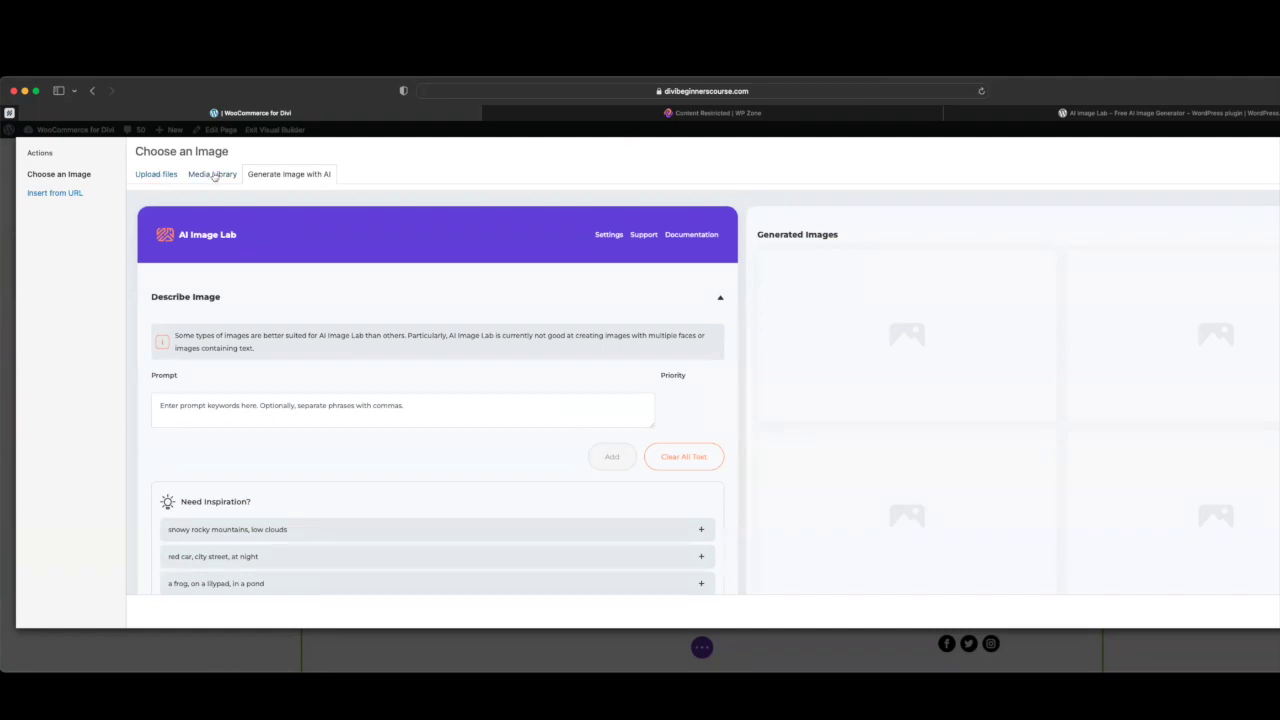
pyautogui.scroll(-2, 310, 200)
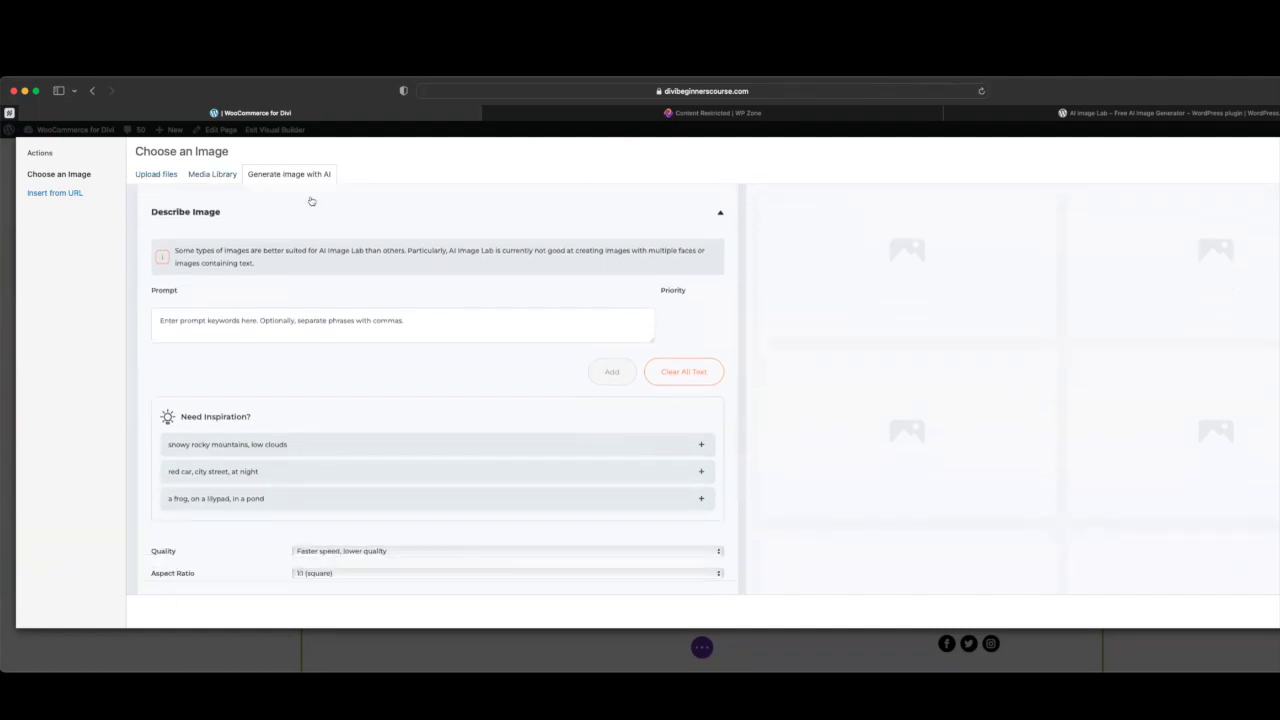
pyautogui.scroll(-1, 377, 275)
pyautogui.scroll(1, 377, 272)
pyautogui.scroll(-2, 273, 329)
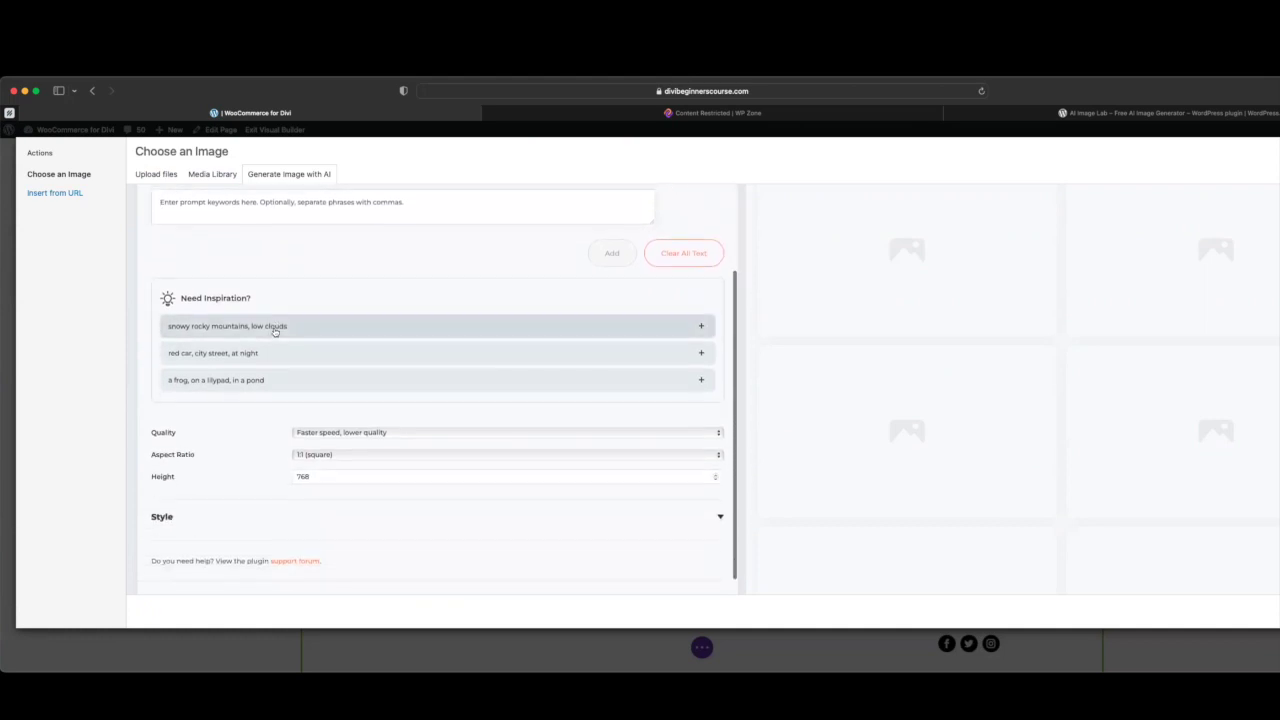
pyautogui.scroll(3, 275, 332)
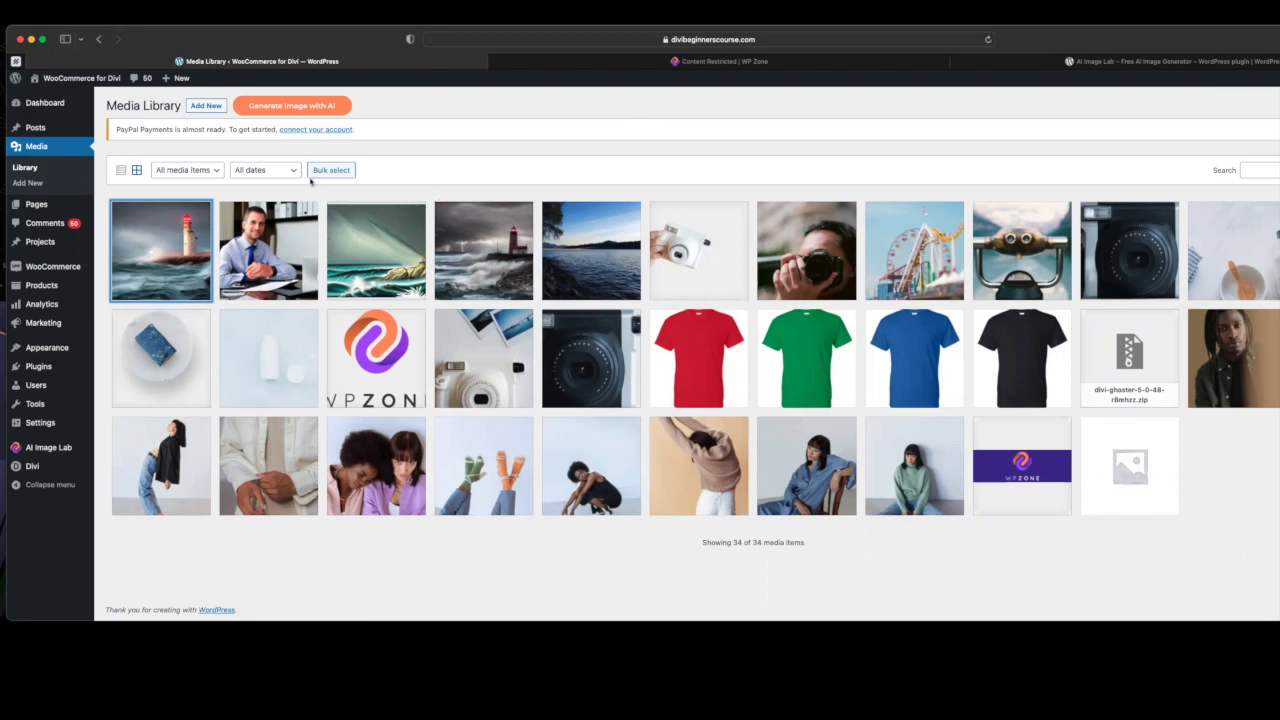
# Open the saved red-lantern lighthouse image from the Media Library in AI Image Lab's editor and mark a rectangular sky area beside the lighthouse for re-generation.
pyautogui.click(162, 234)
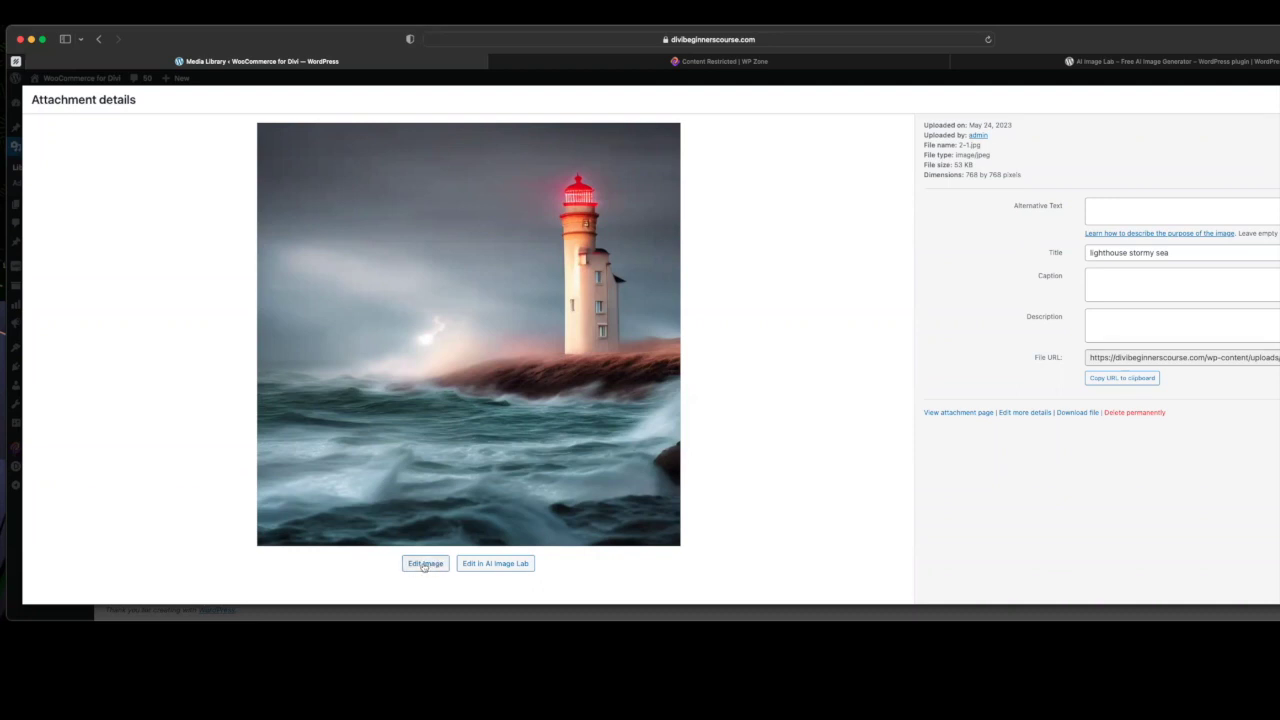
pyautogui.click(498, 564)
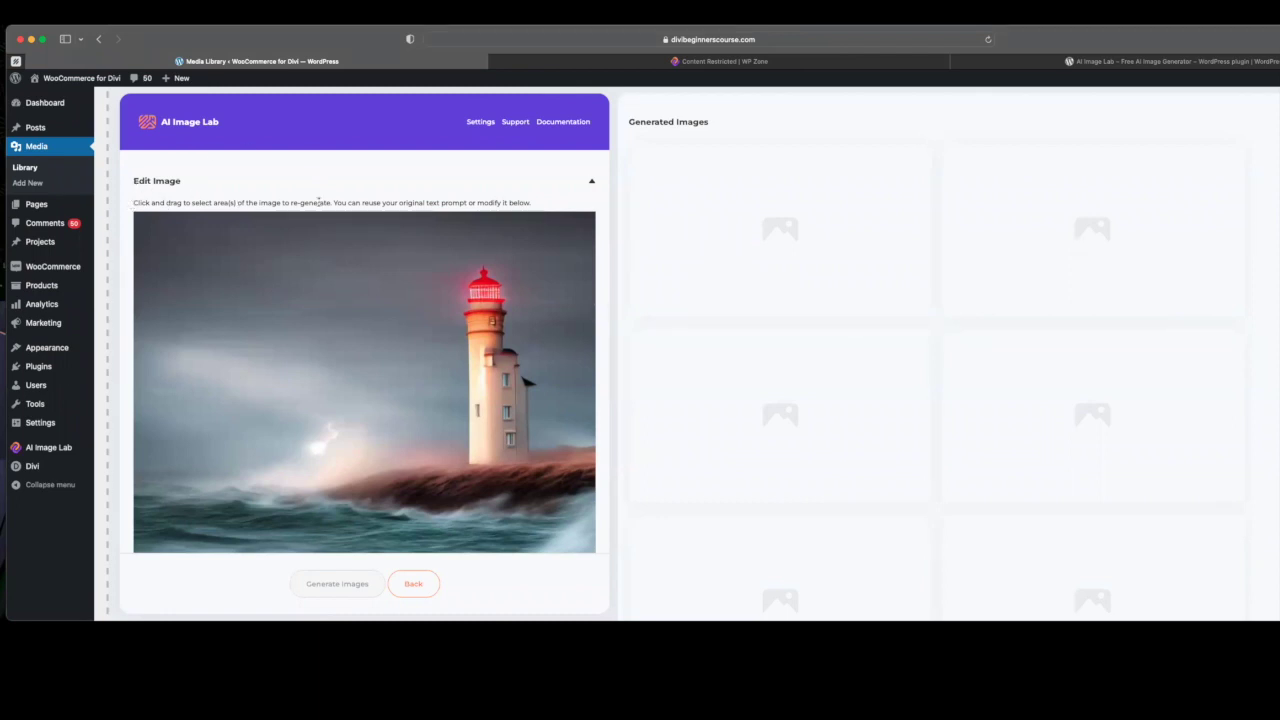
pyautogui.scroll(-2, 355, 238)
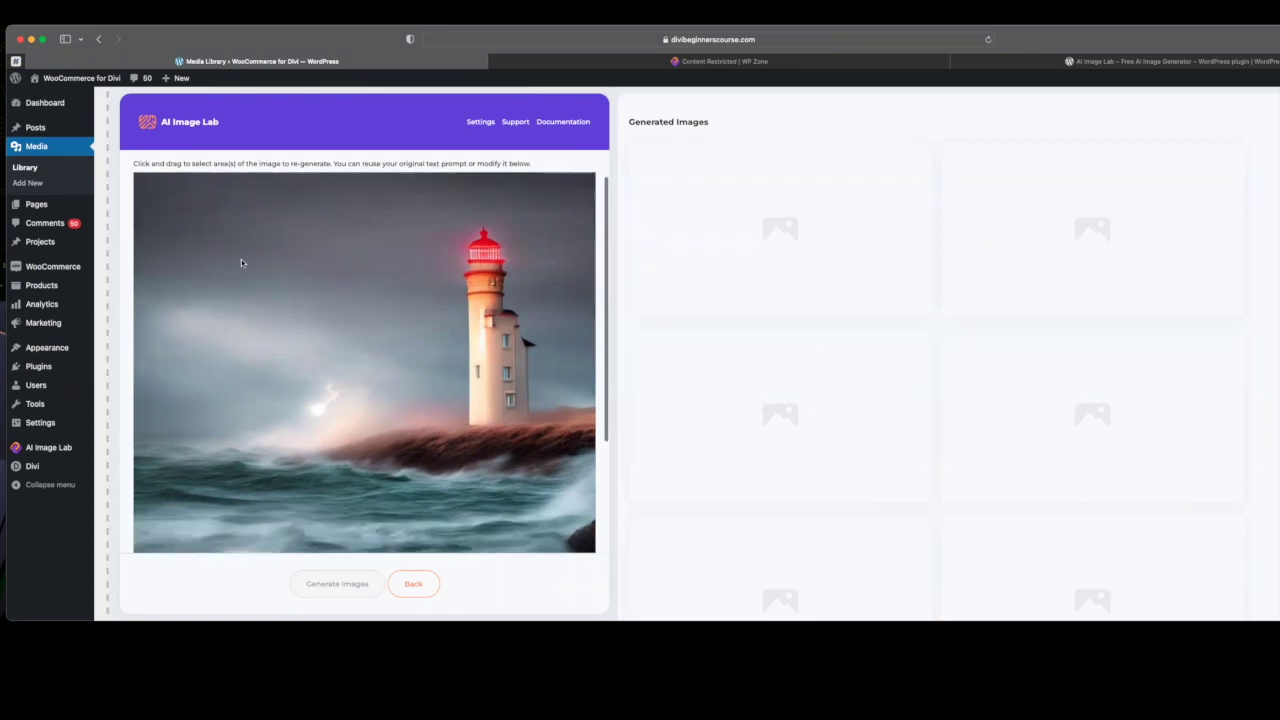
pyautogui.moveTo(195, 269); pyautogui.dragTo(346, 371)
pyautogui.scroll(-3, 352, 378)
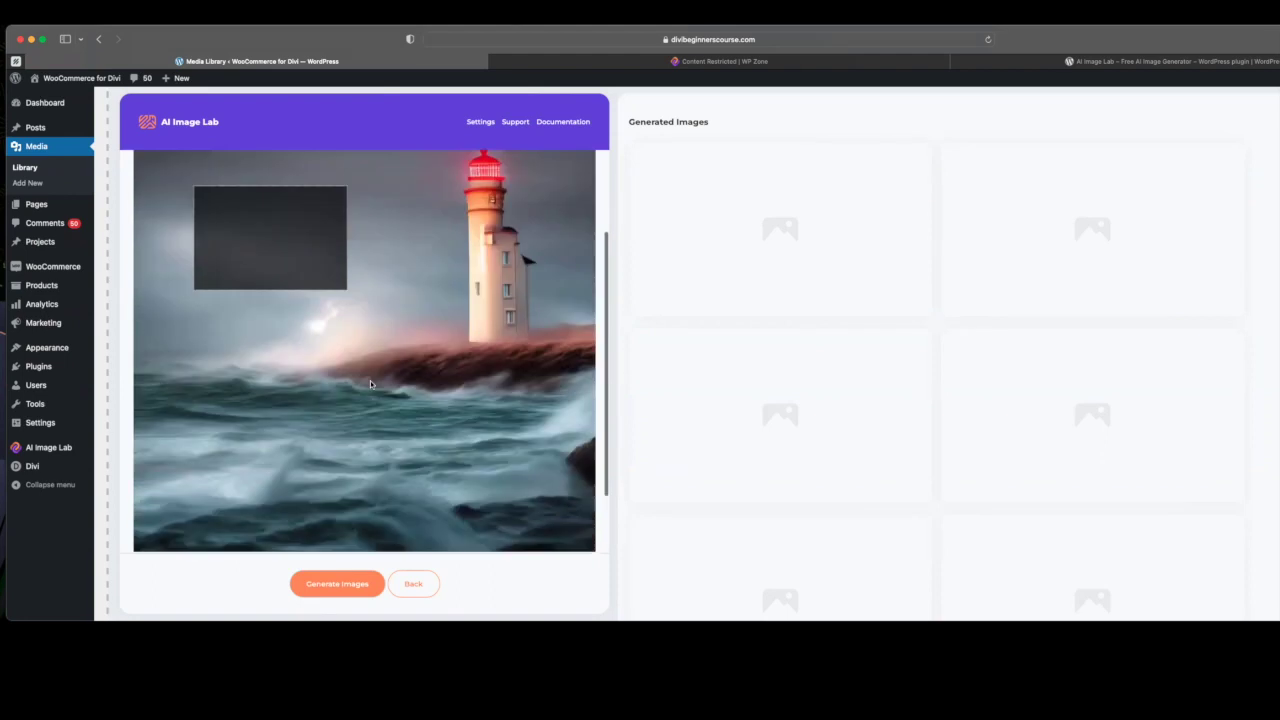
pyautogui.click(246, 486)
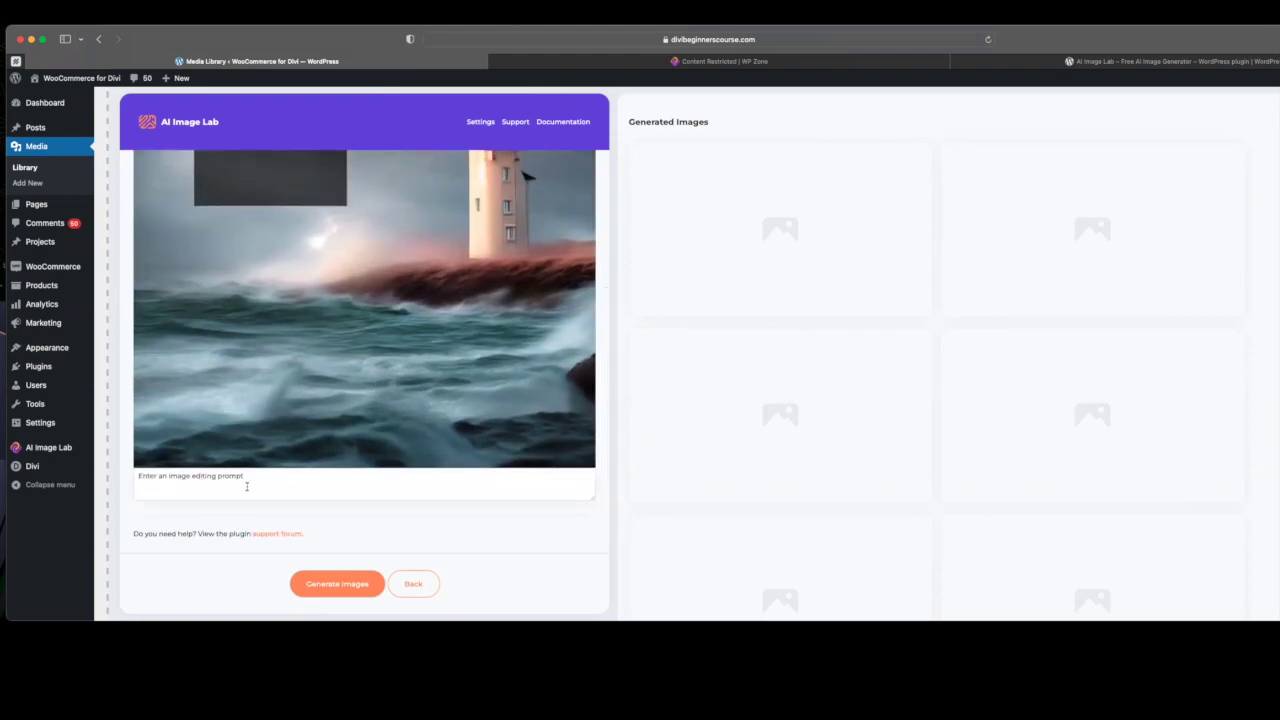
pyautogui.scroll(3, 293, 434)
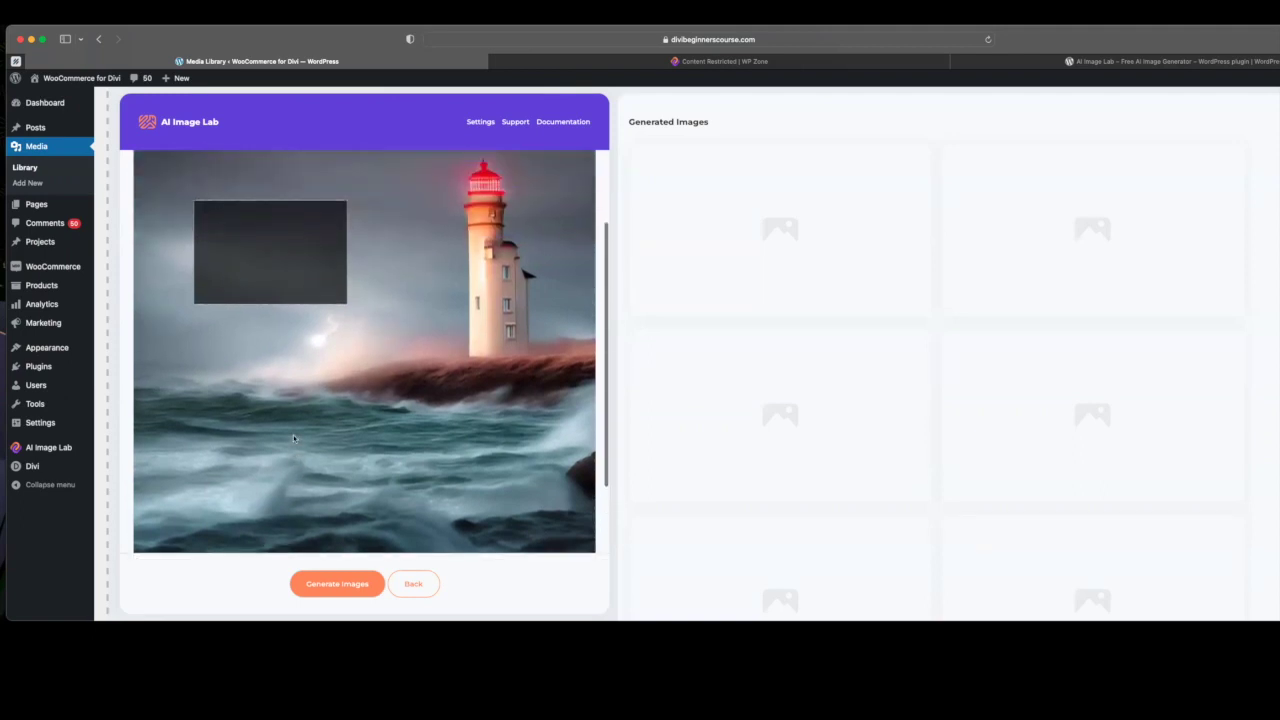
# Enter the image editing prompt "flock of birds" for the marked sky area and generate the image variations.
pyautogui.scroll(-4, 293, 434)
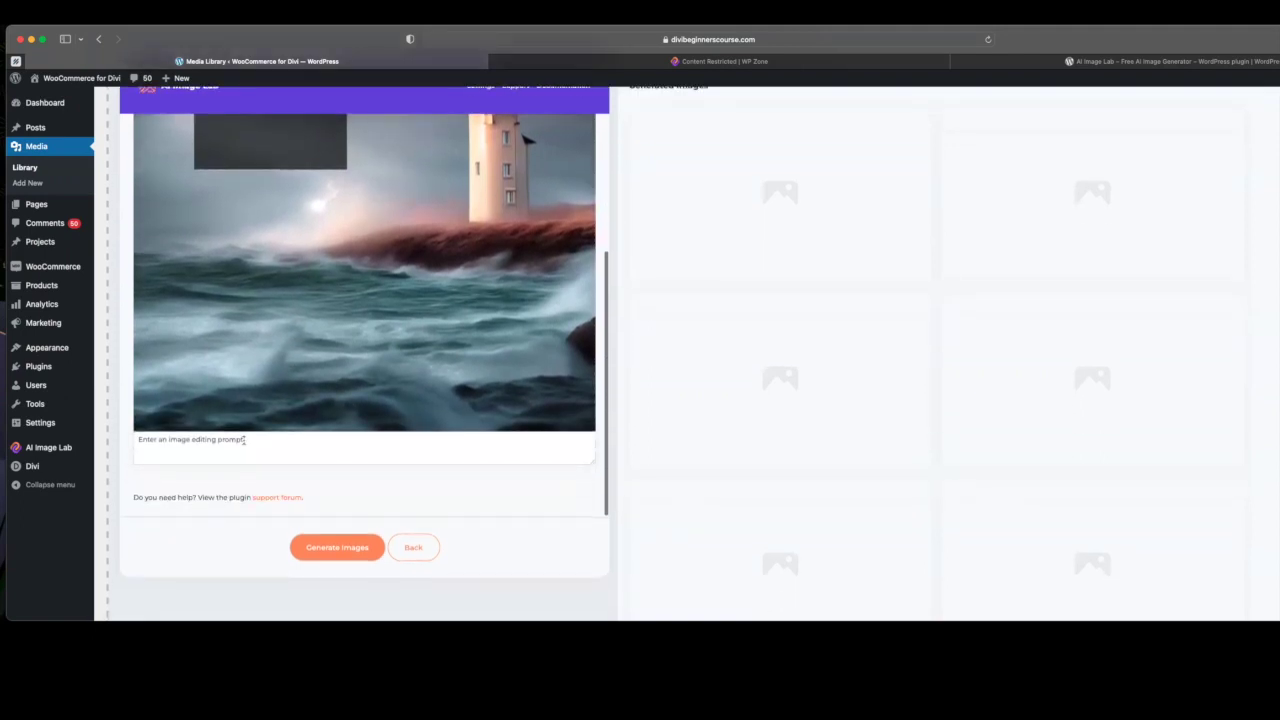
pyautogui.write('t')
pyautogui.write('lock')
pyautogui.write(' of birds')
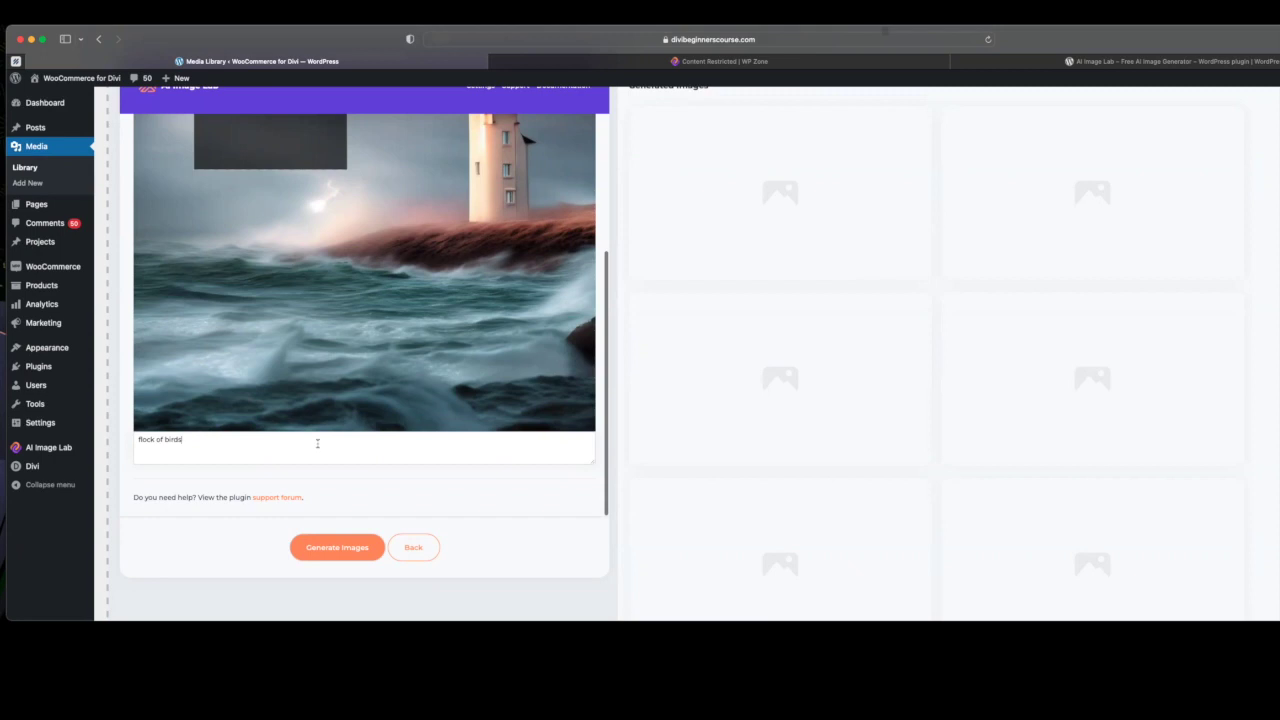
pyautogui.click(328, 546)
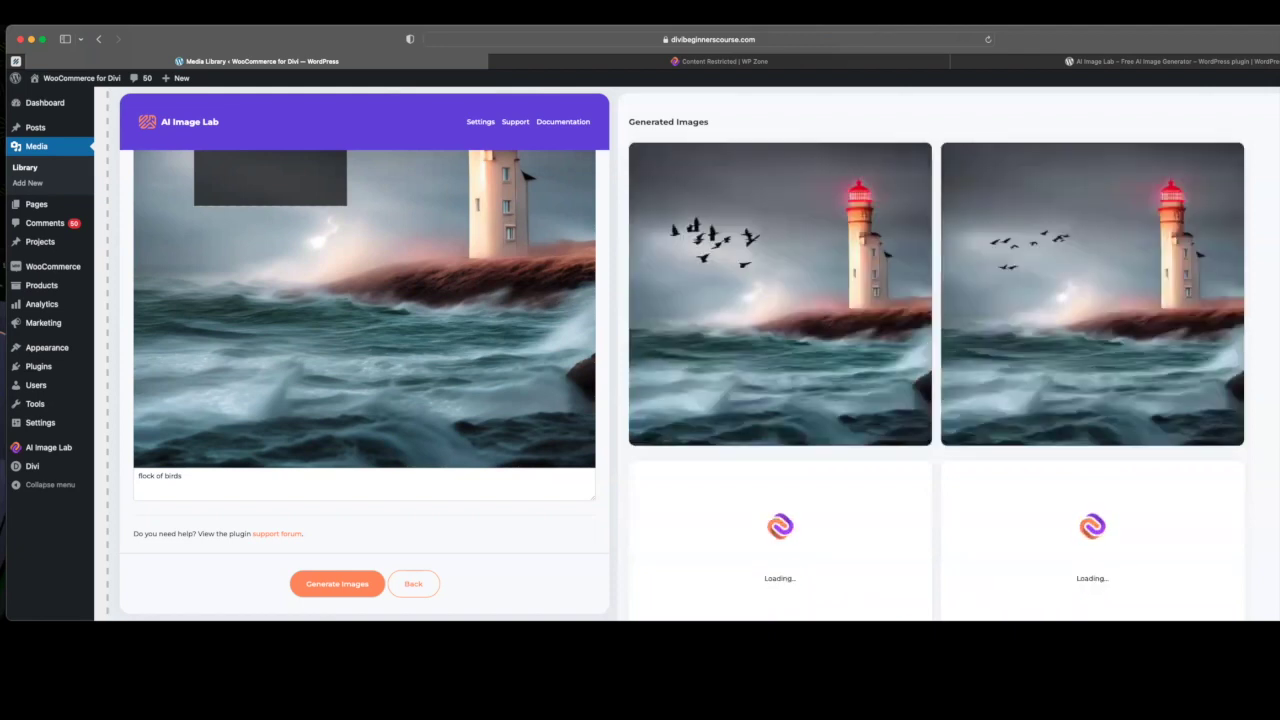
# Examine the generated lighthouse variations and compare how the flock of birds is rendered in the sky of each one.
pyautogui.moveTo(1224, 322)
pyautogui.scroll(-1, 1224, 322)
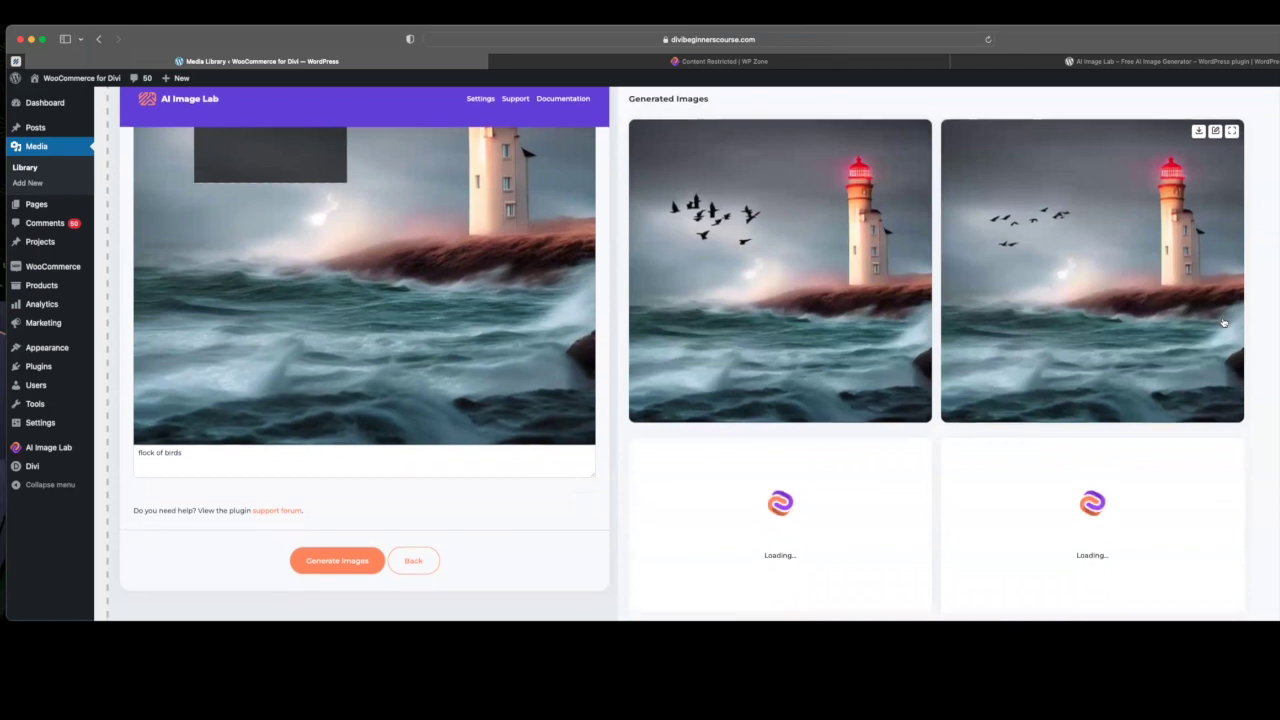
pyautogui.moveTo(763, 210)
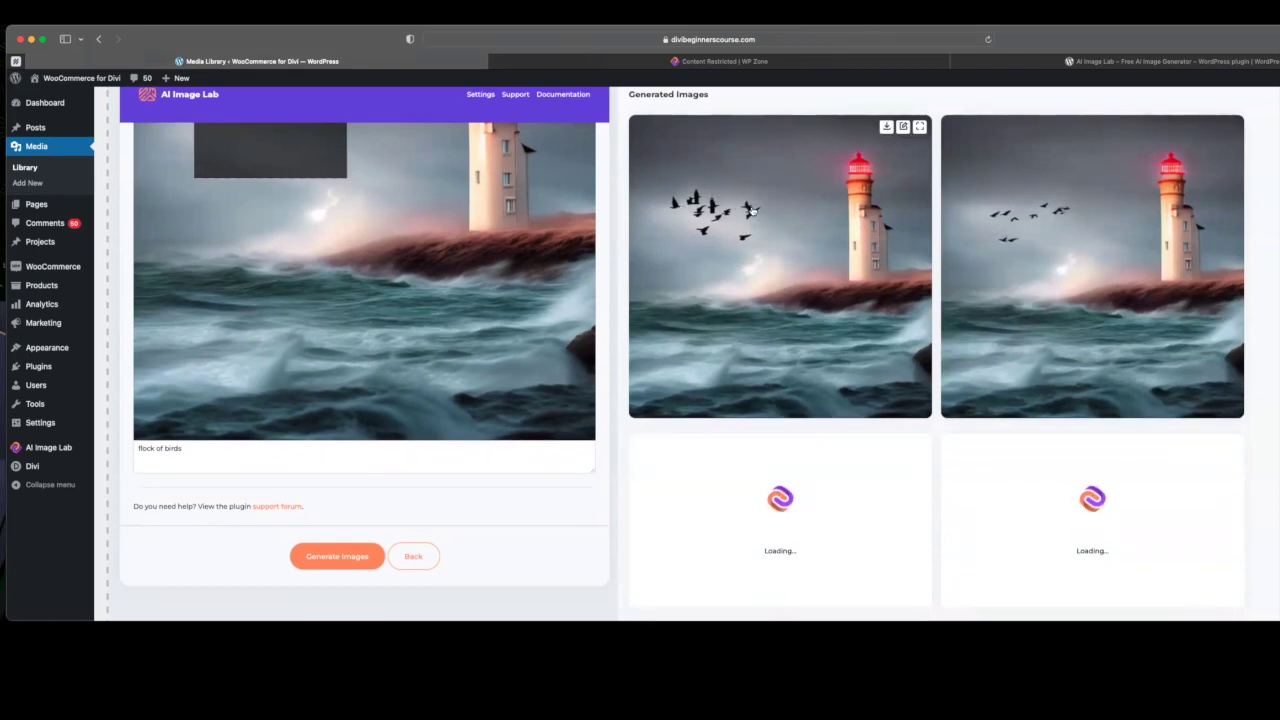
pyautogui.scroll(-1, 745, 247)
pyautogui.scroll(-5, 745, 247)
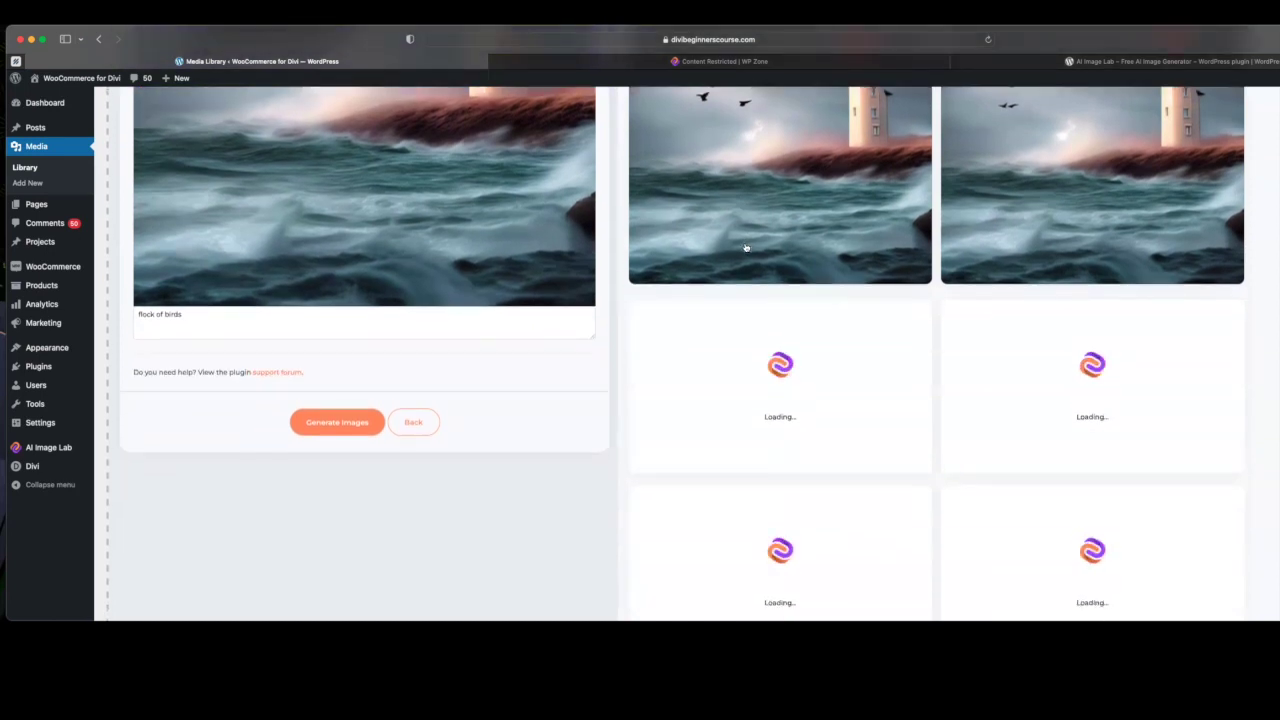
pyautogui.scroll(-3, 745, 247)
pyautogui.scroll(-5, 745, 247)
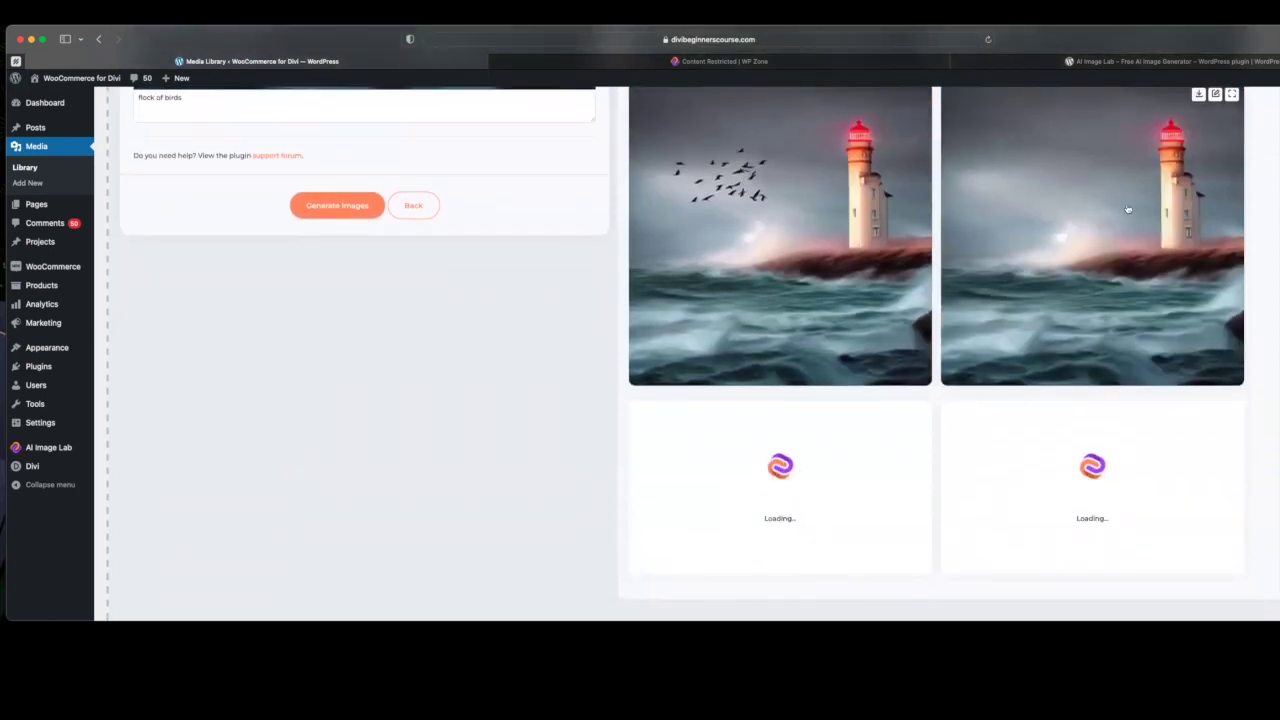
pyautogui.scroll(5, 1126, 208)
pyautogui.scroll(5, 1126, 208)
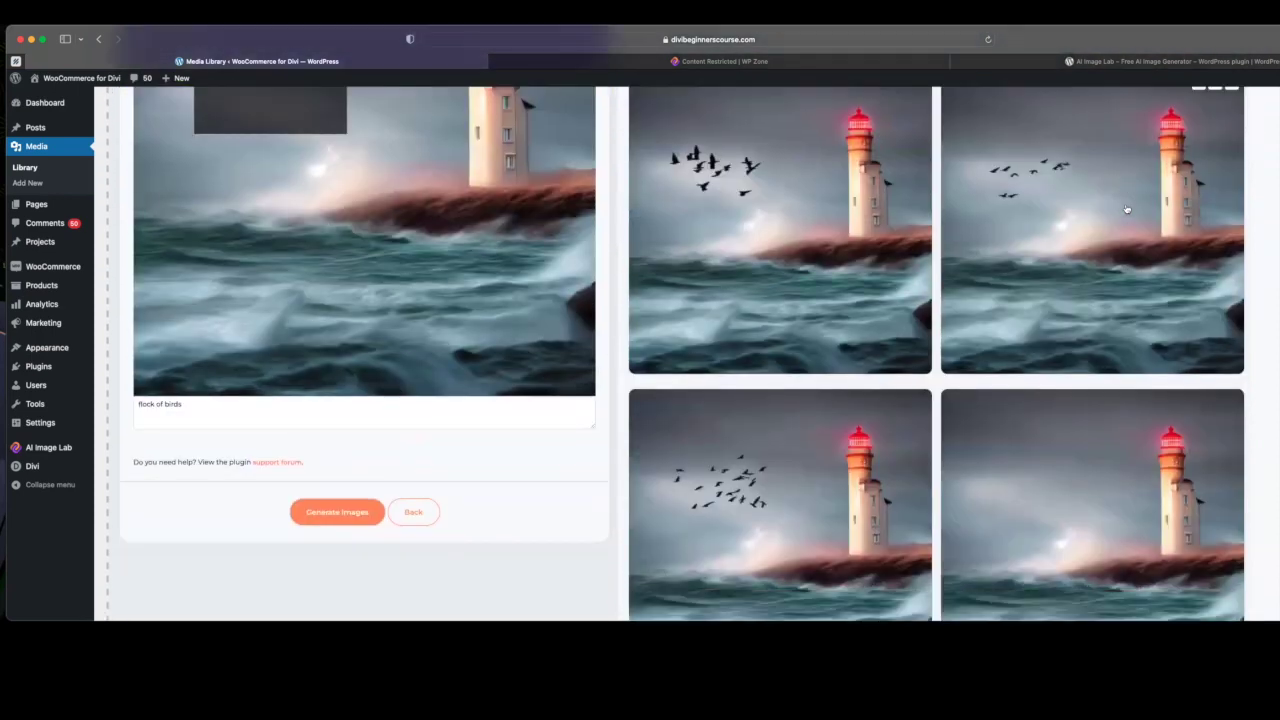
pyautogui.scroll(-4, 1126, 208)
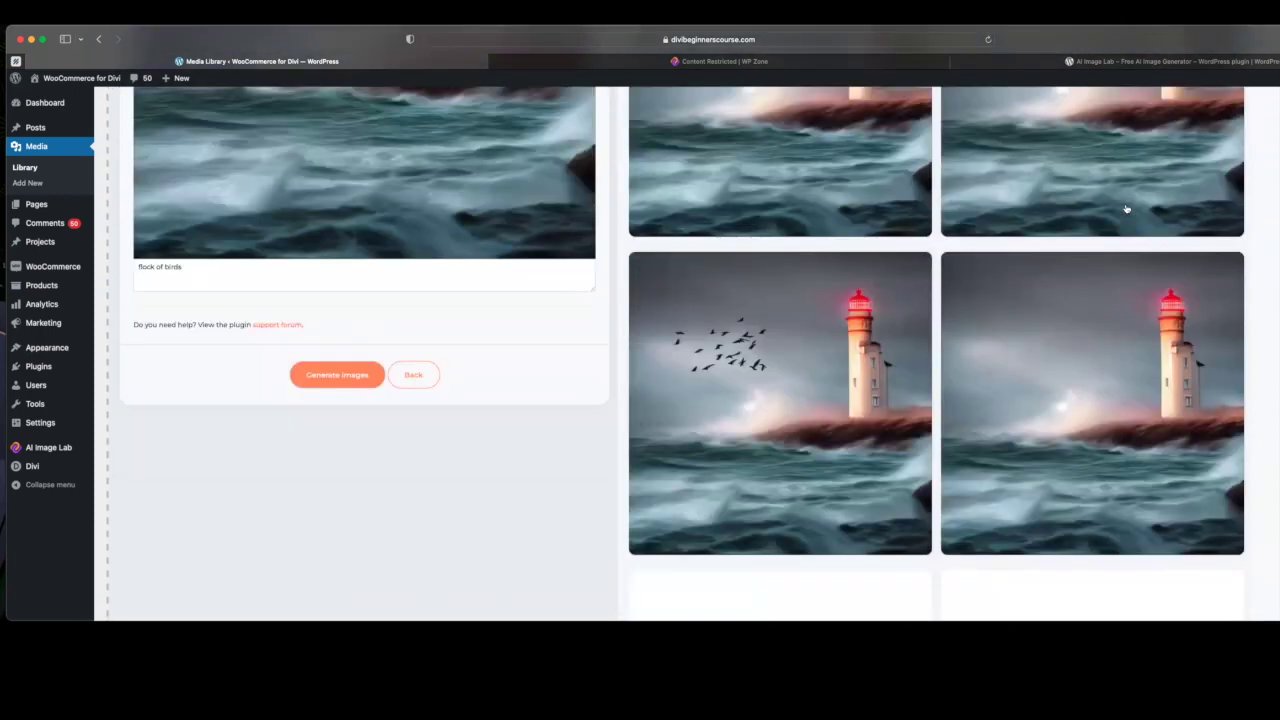
pyautogui.moveTo(871, 381)
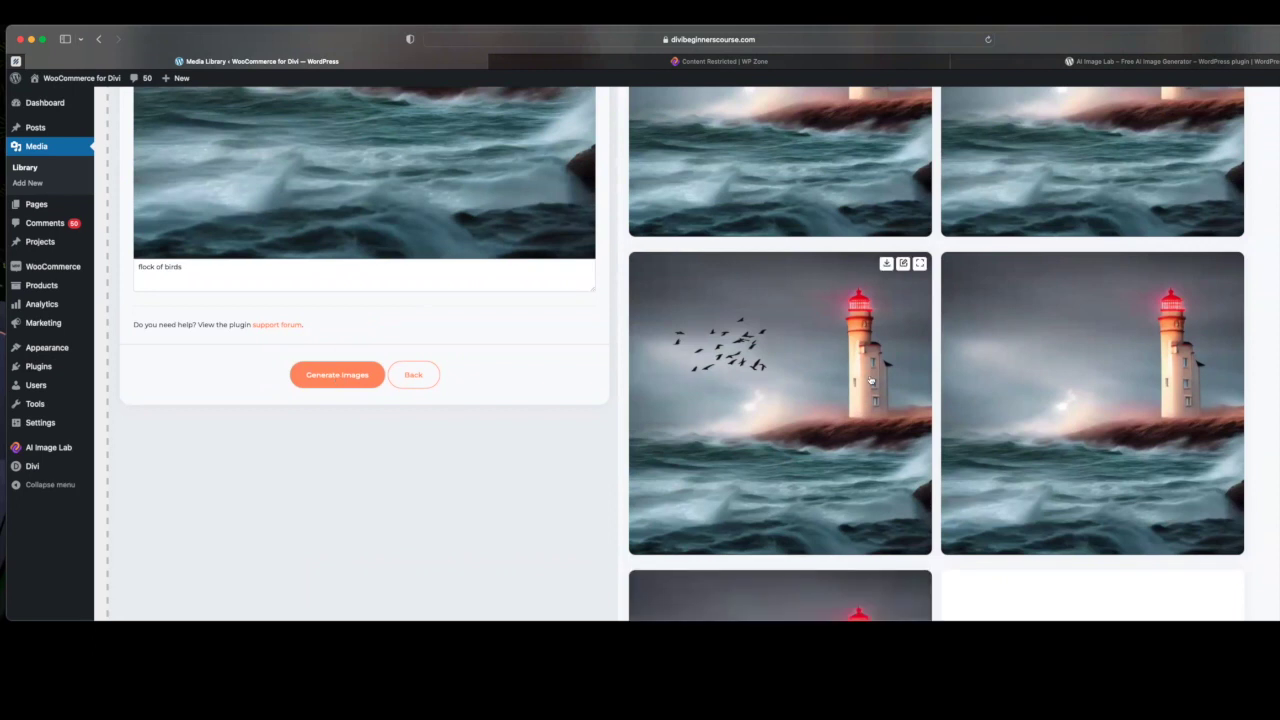
pyautogui.scroll(-3, 921, 395)
pyautogui.scroll(4, 921, 395)
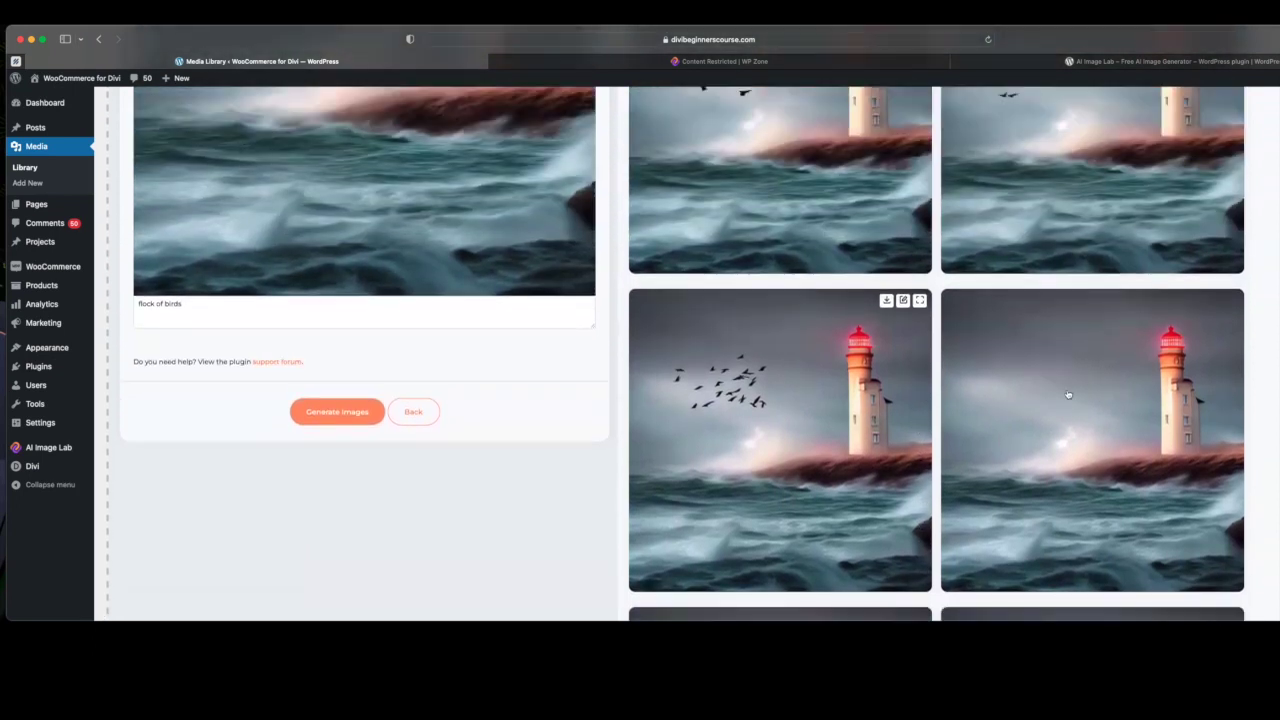
pyautogui.moveTo(1001, 385)
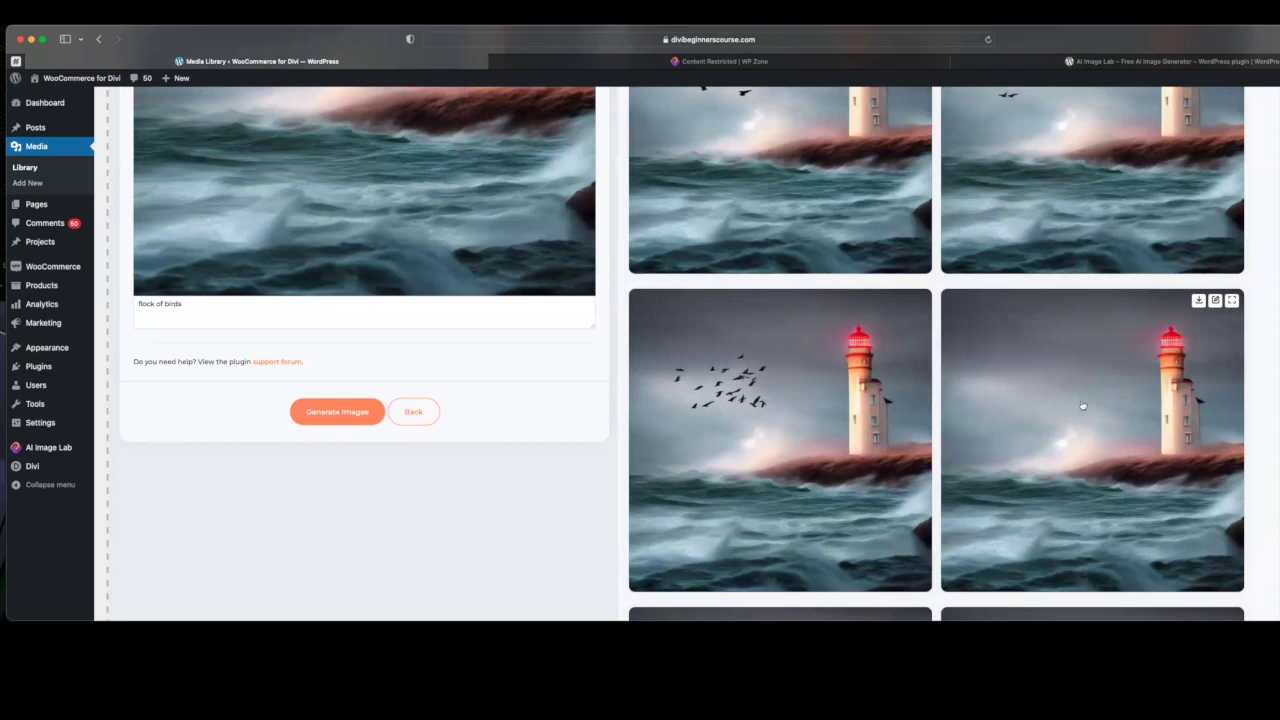
pyautogui.scroll(-5, 1024, 407)
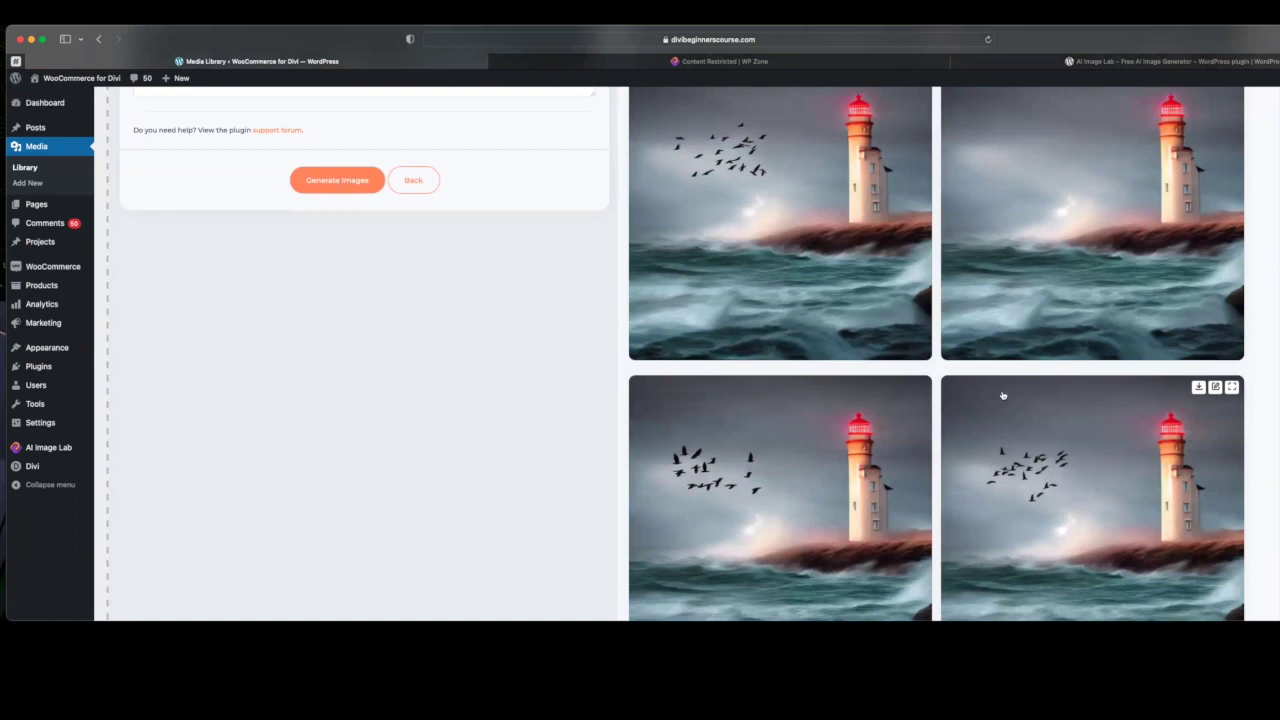
pyautogui.scroll(3, 409, 260)
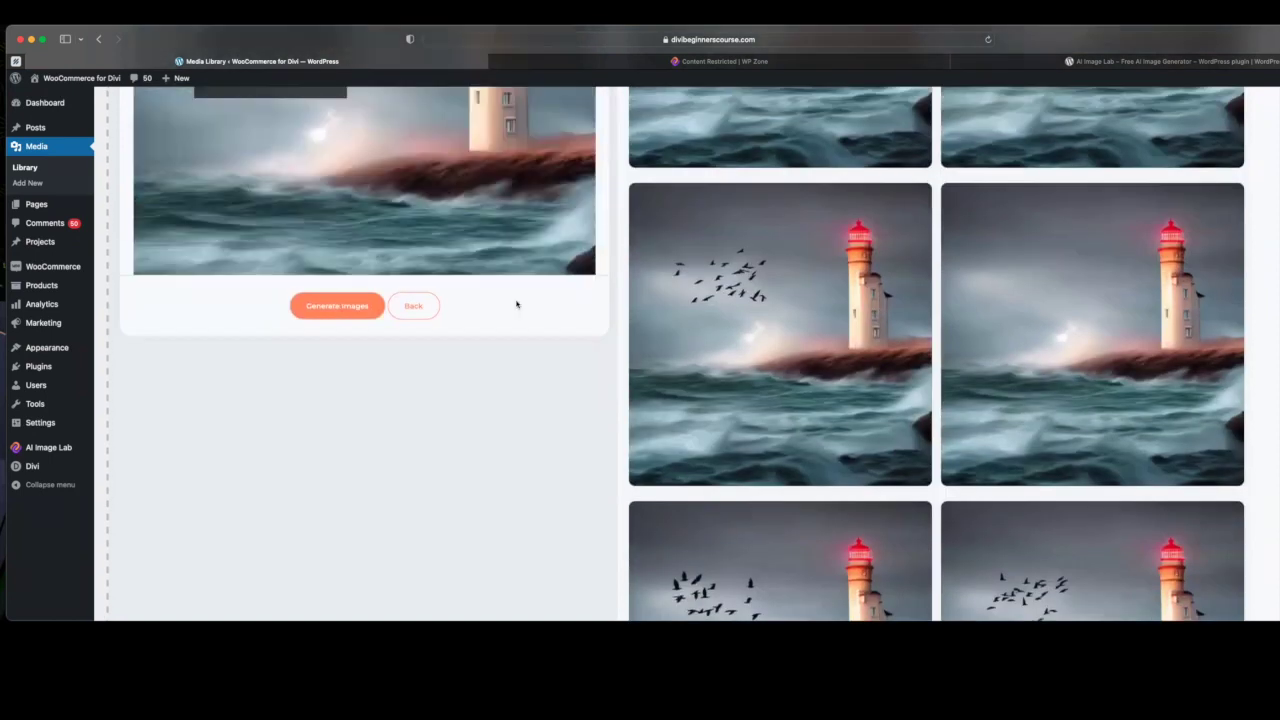
pyautogui.scroll(5, 729, 309)
pyautogui.scroll(2, 731, 309)
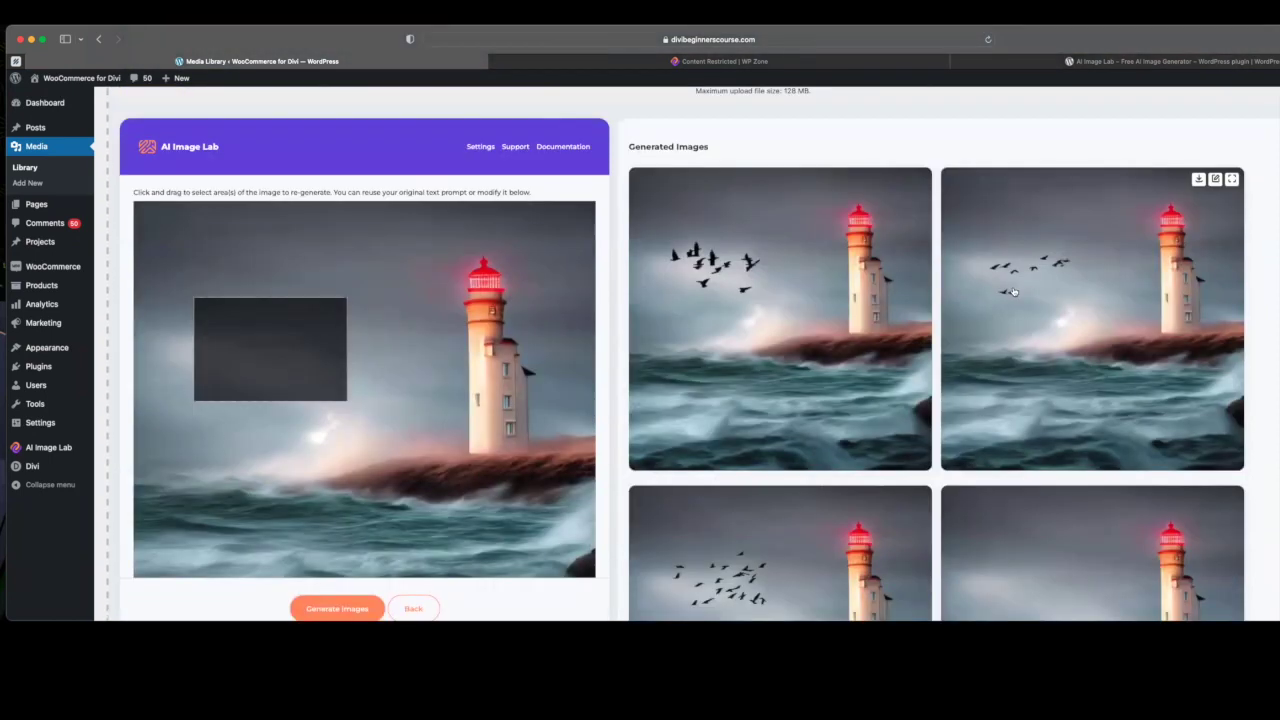
# Enlarge the first lighthouse variation in the second row of generated images and save it to the Media Library.
pyautogui.scroll(-4, 1013, 291)
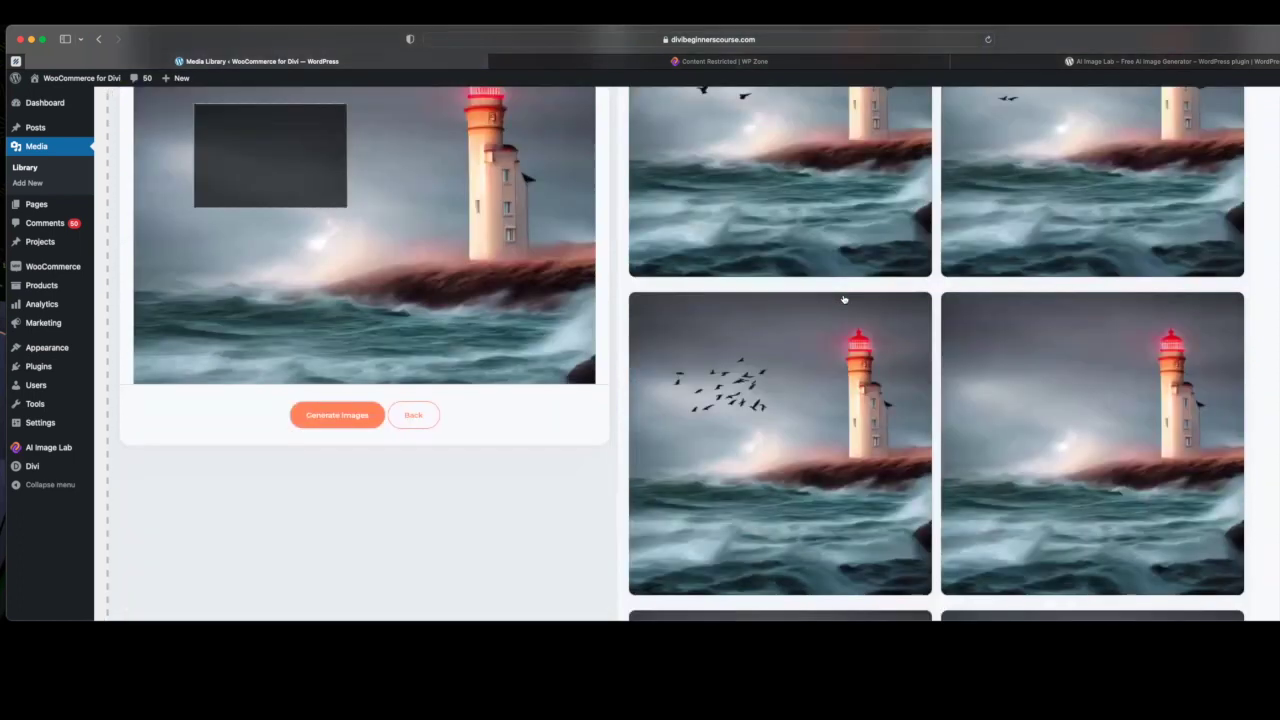
pyautogui.scroll(-1, 898, 316)
pyautogui.click(725, 360)
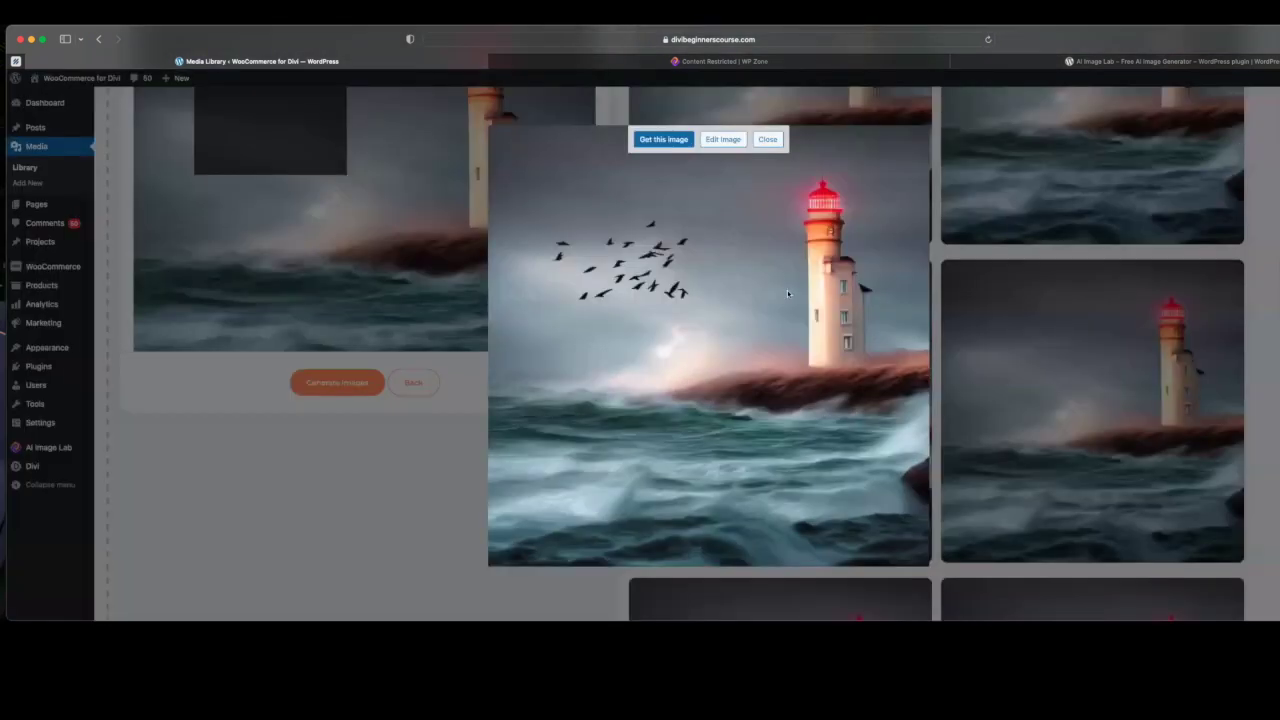
pyautogui.click(653, 140)
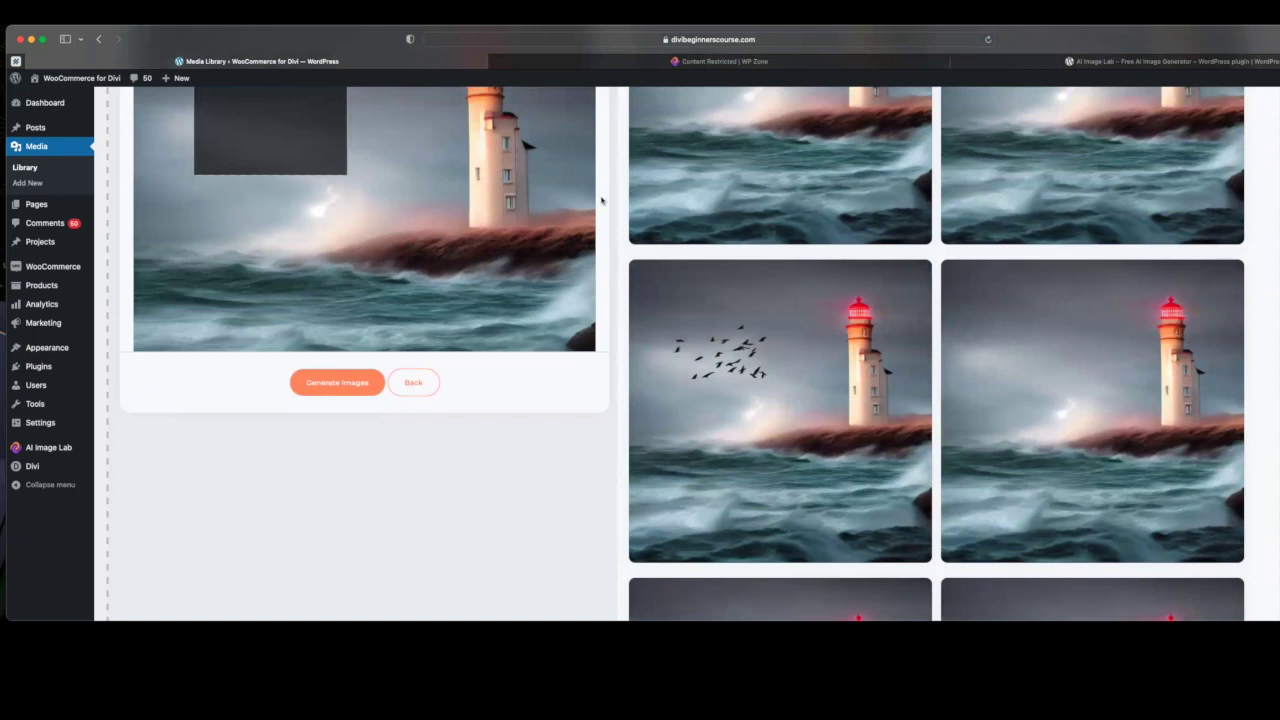
# Return to the Media Library and open the KelownaCityPark-SMALLER lake photo in AI Image Lab's editor.
pyautogui.click(37, 171)
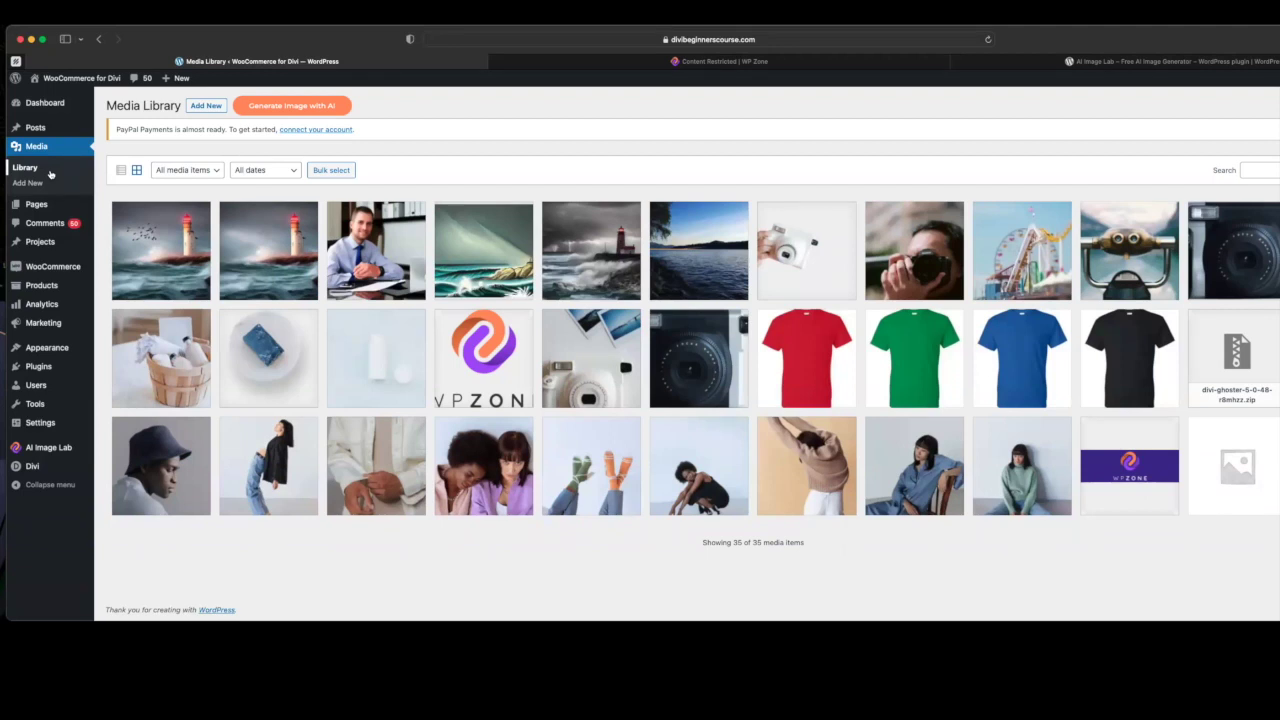
pyautogui.click(701, 254)
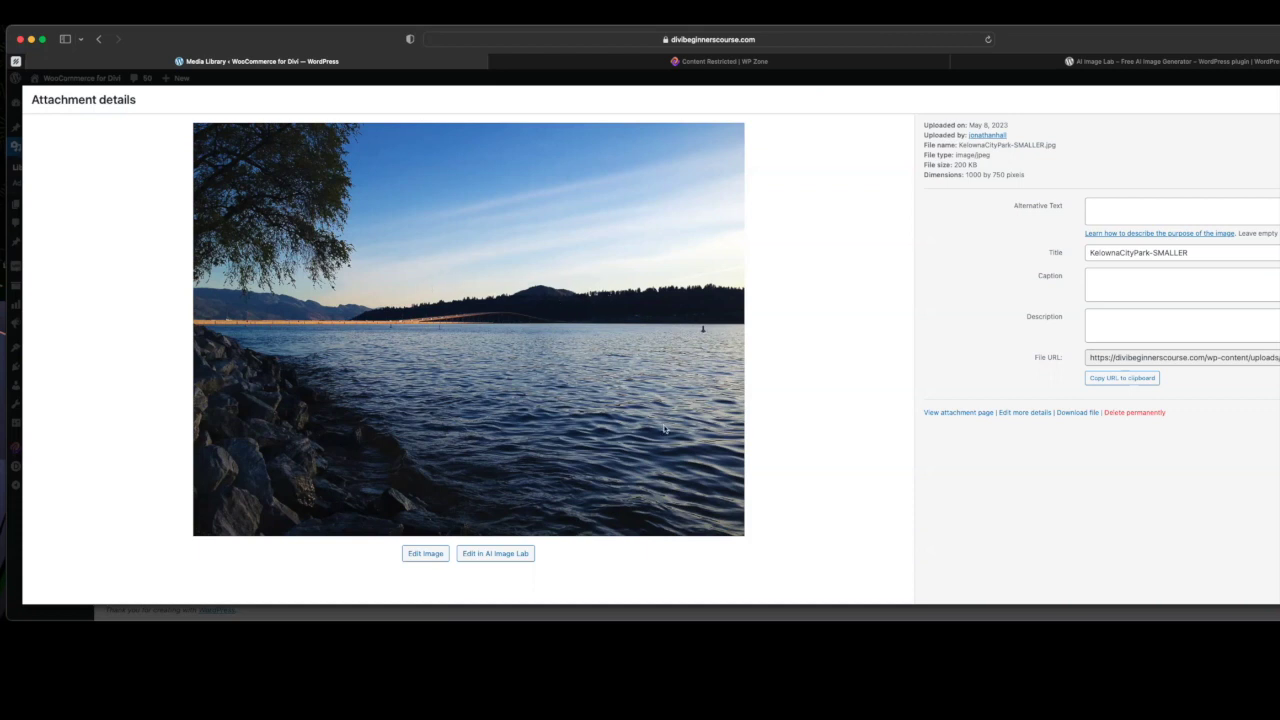
pyautogui.click(485, 555)
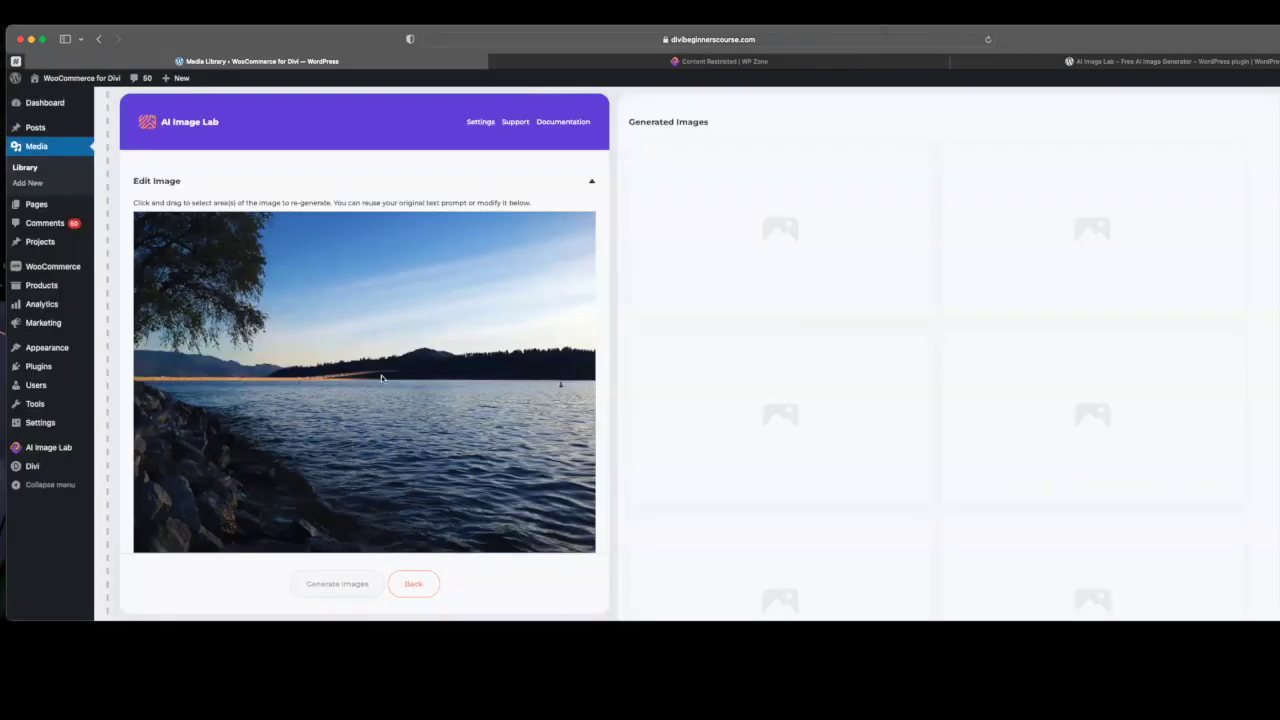
# Mark a rectangular area over the far shoreline and water on the lake photo and generate variations with the prompt "white sailboat".
pyautogui.scroll(-2, 462, 271)
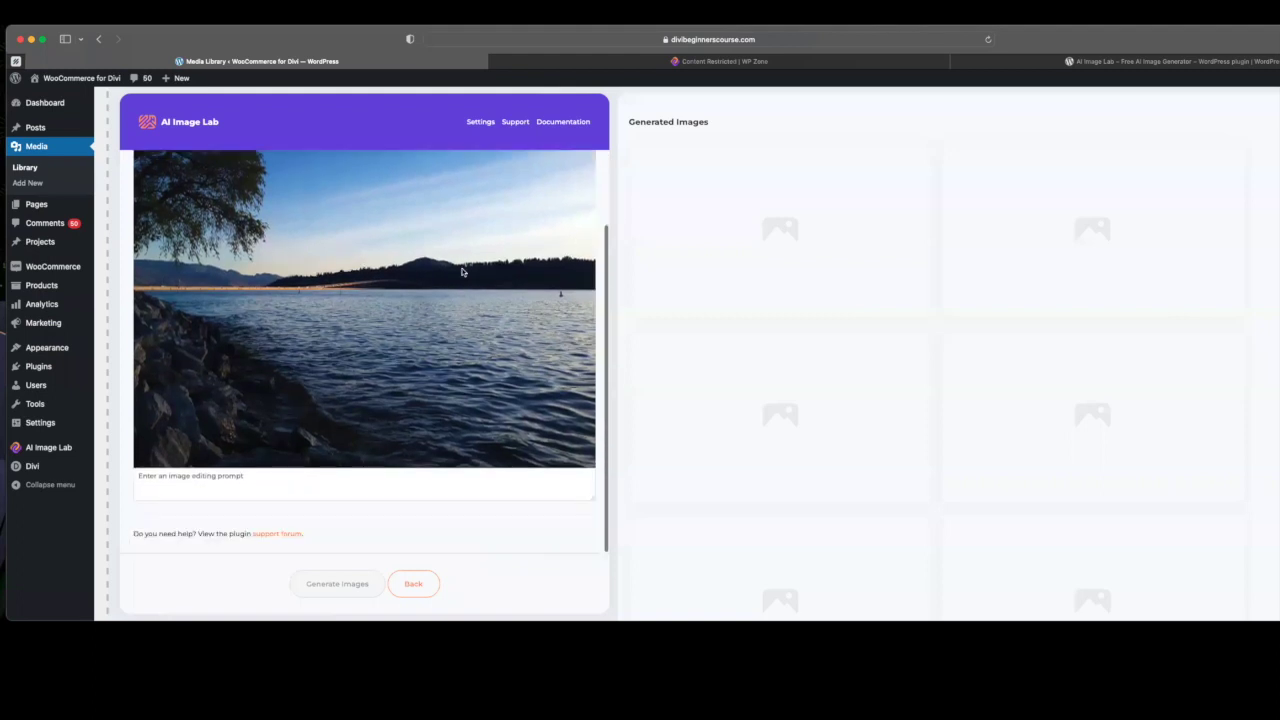
pyautogui.scroll(2, 456, 300)
pyautogui.moveTo(456, 318); pyautogui.dragTo(559, 411)
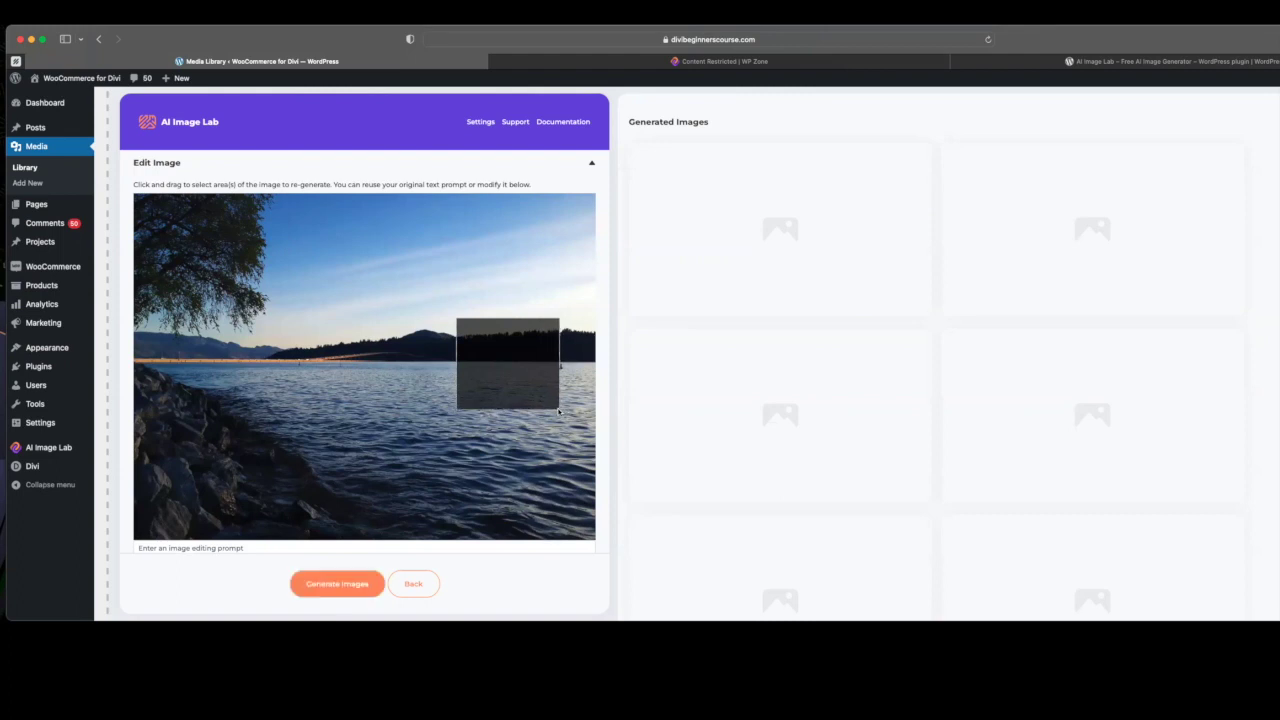
pyautogui.scroll(-3, 359, 338)
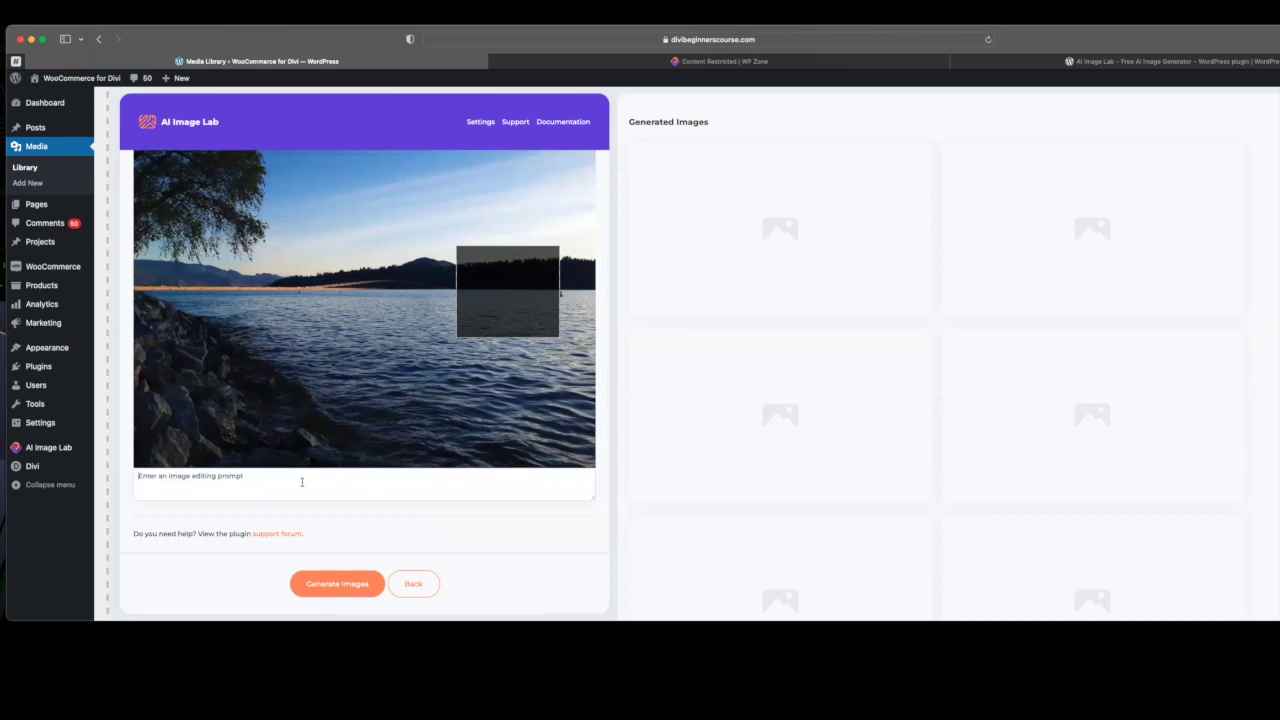
pyautogui.click(302, 482)
pyautogui.write('white sailboat')
pyautogui.click(331, 585)
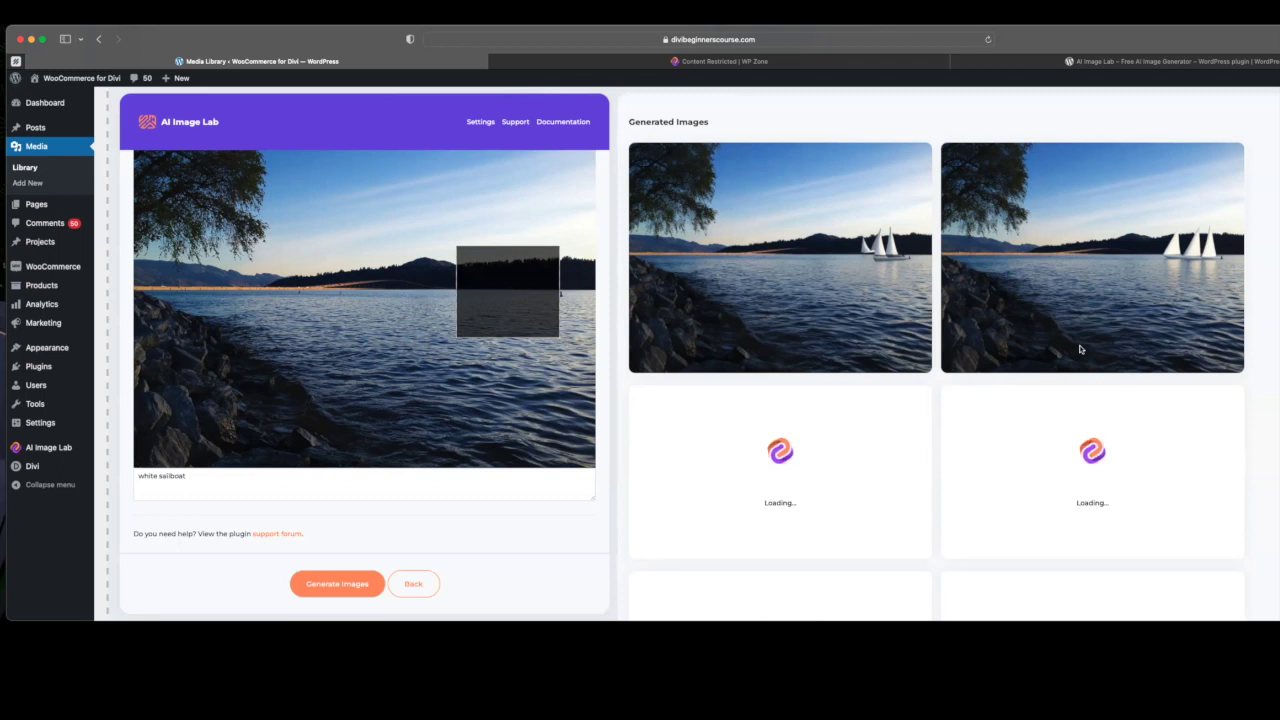
# Examine the generated lake variations and compare how the white sailboat is rendered in each one.
pyautogui.scroll(-2, 1080, 349)
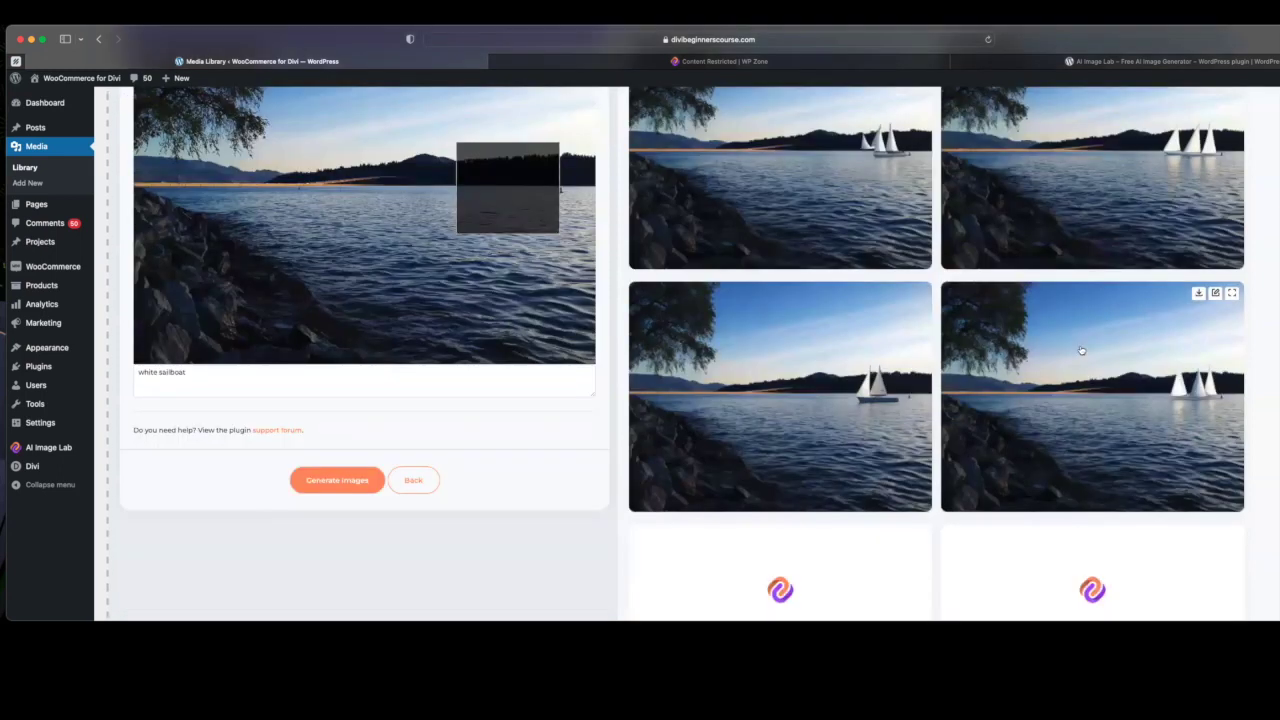
pyautogui.scroll(-1, 1080, 349)
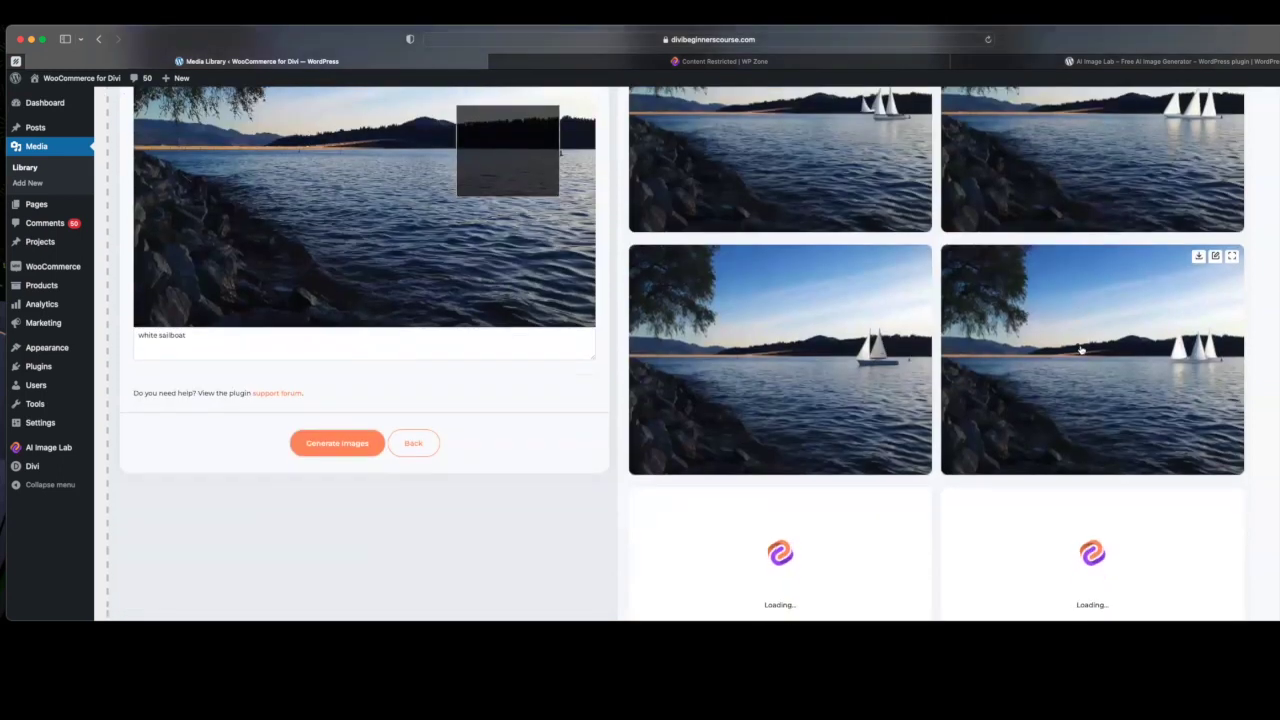
pyautogui.scroll(1, 1080, 349)
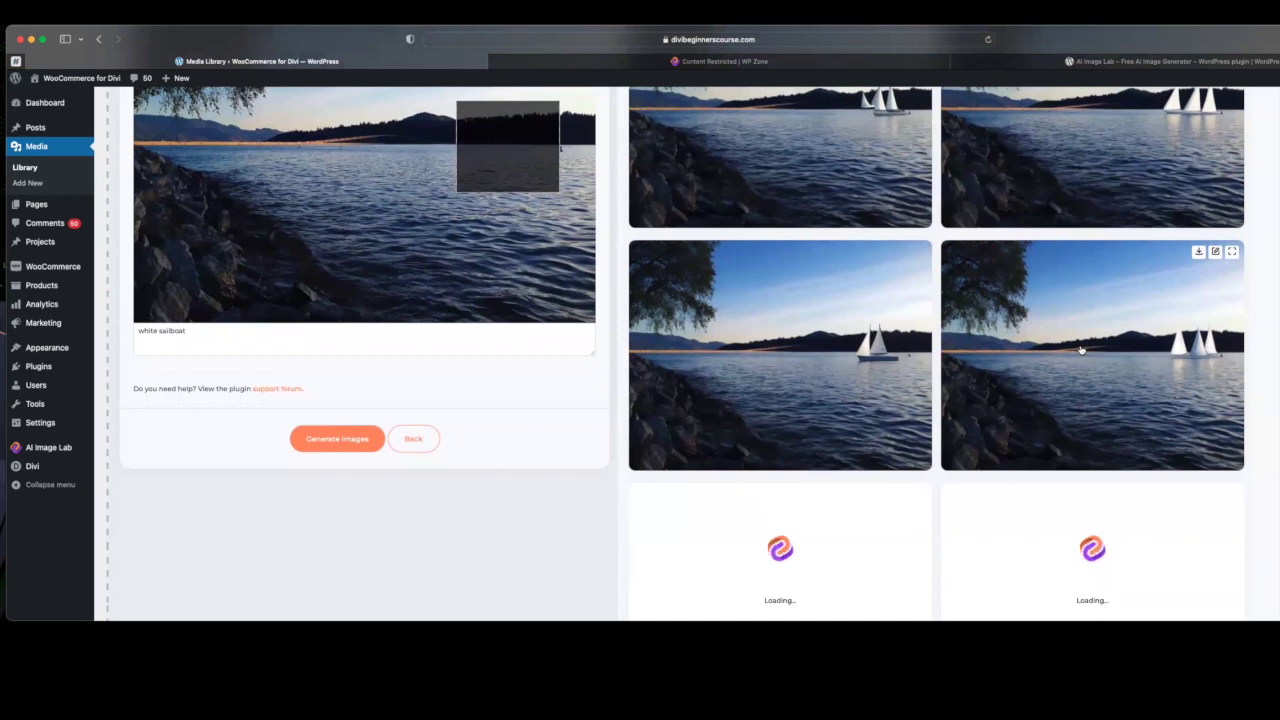
pyautogui.scroll(-1, 1080, 349)
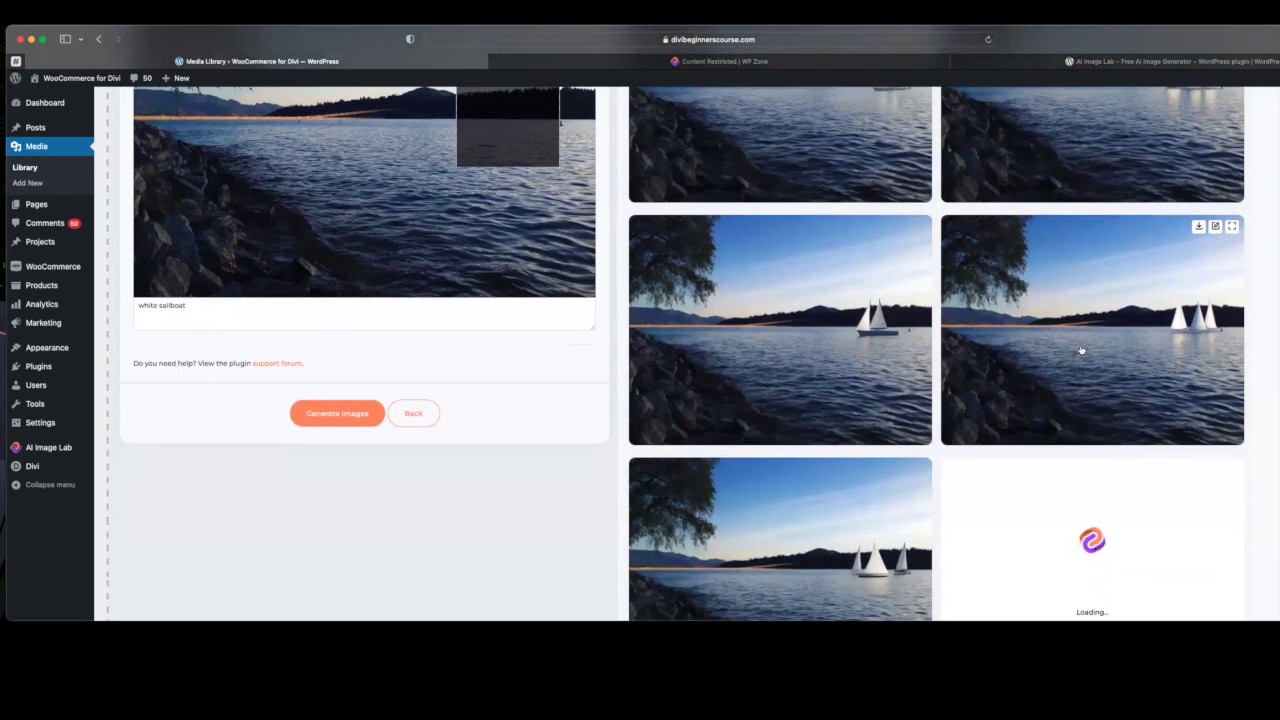
pyautogui.scroll(4, 1080, 349)
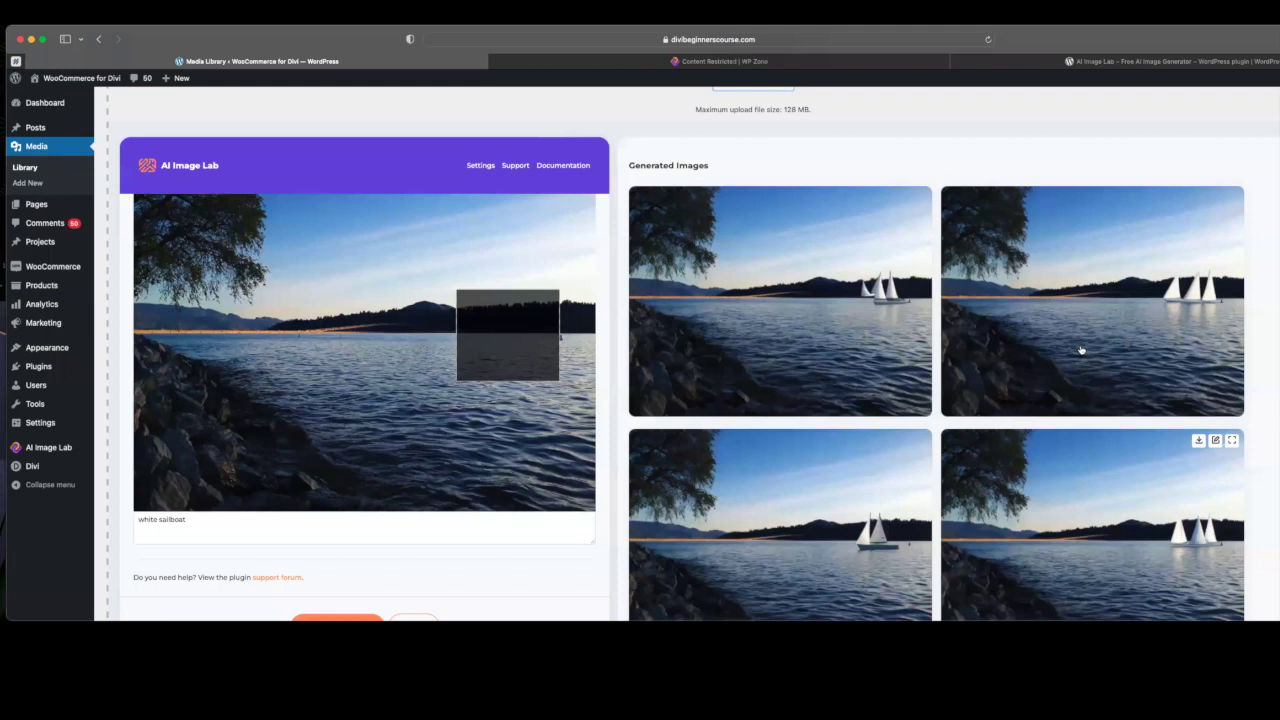
pyautogui.scroll(1, 1080, 349)
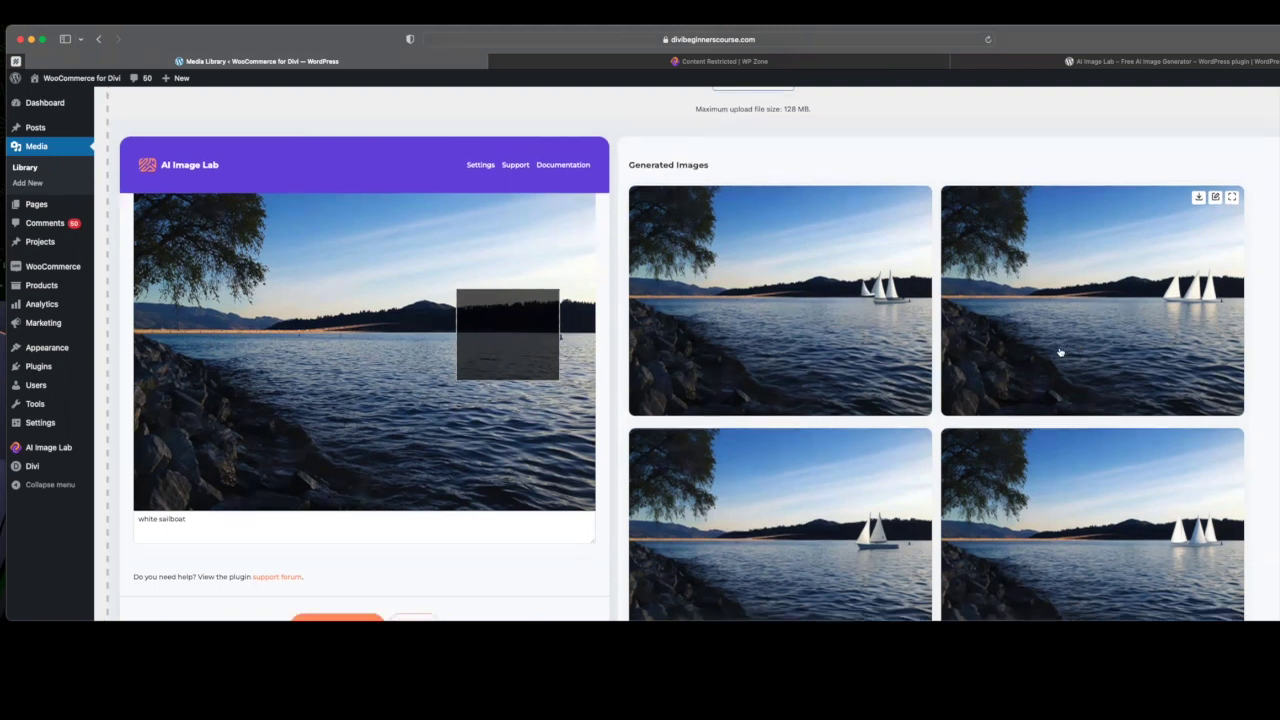
pyautogui.scroll(-1, 1058, 352)
pyautogui.scroll(-1, 875, 401)
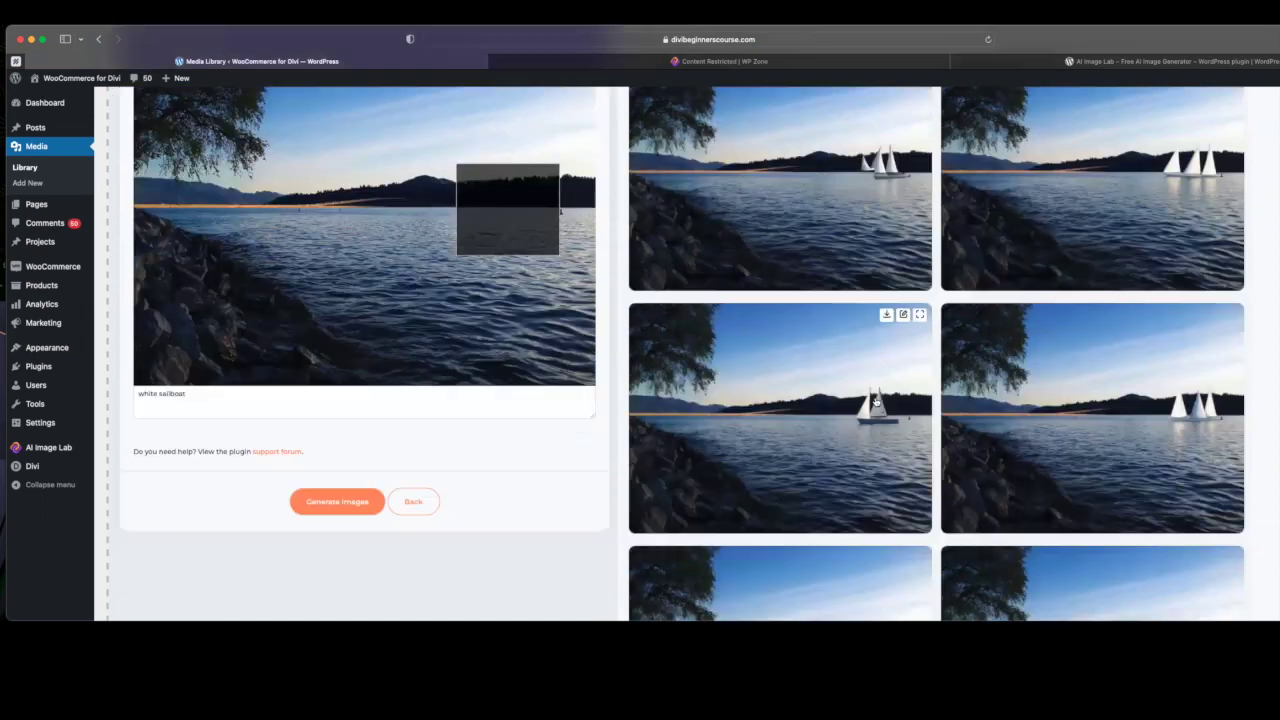